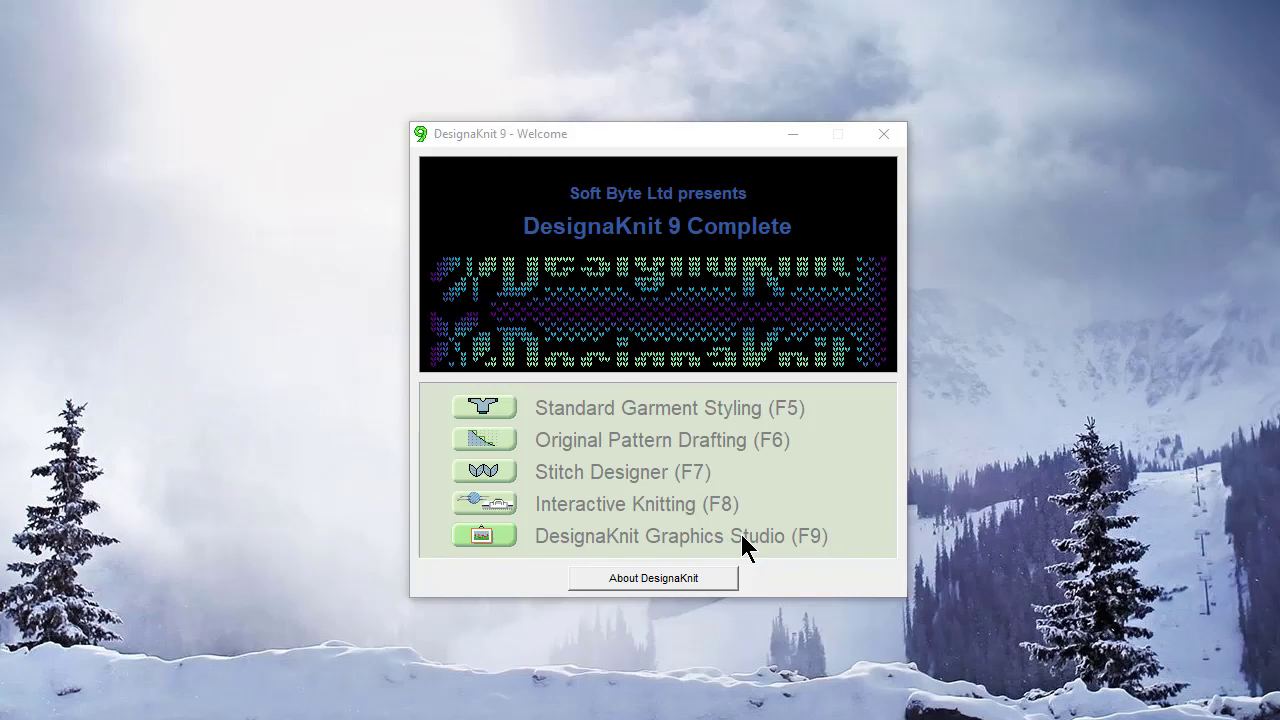
- Start DesignaKnit Graphics Studio (F9) from the DesignaKnit 9 Welcome window
click(690, 532)
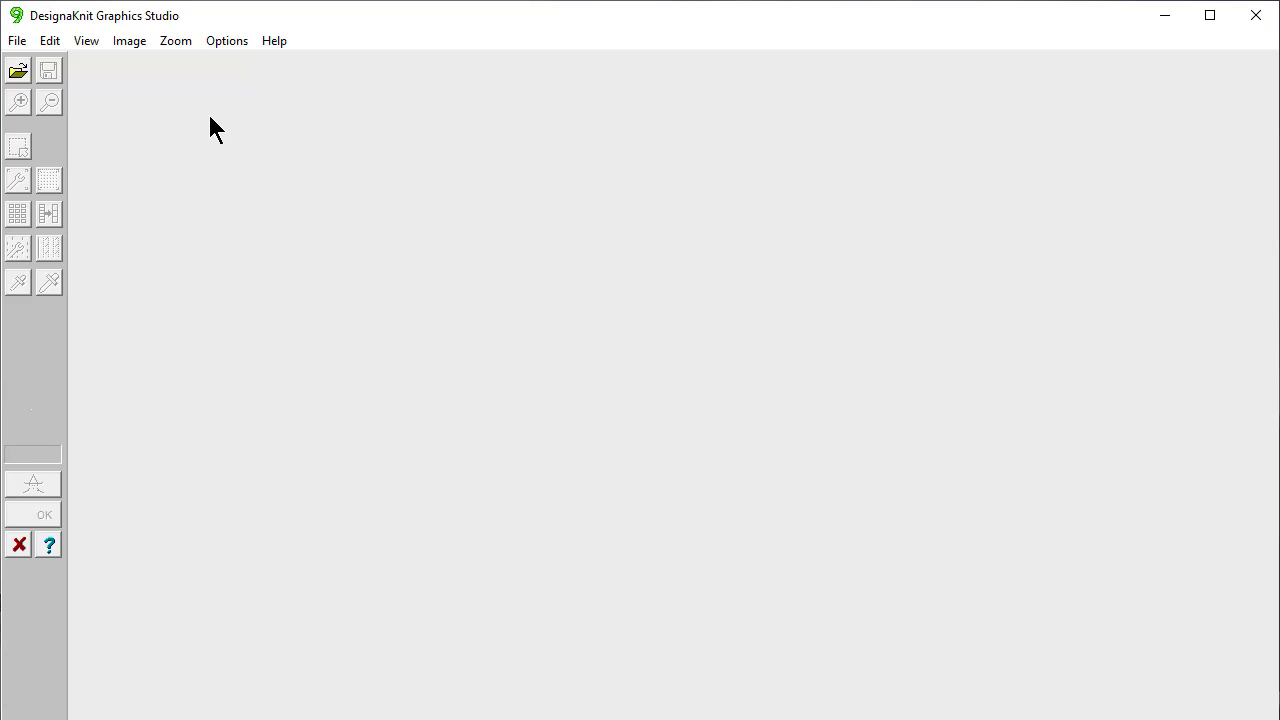
click(16, 42)
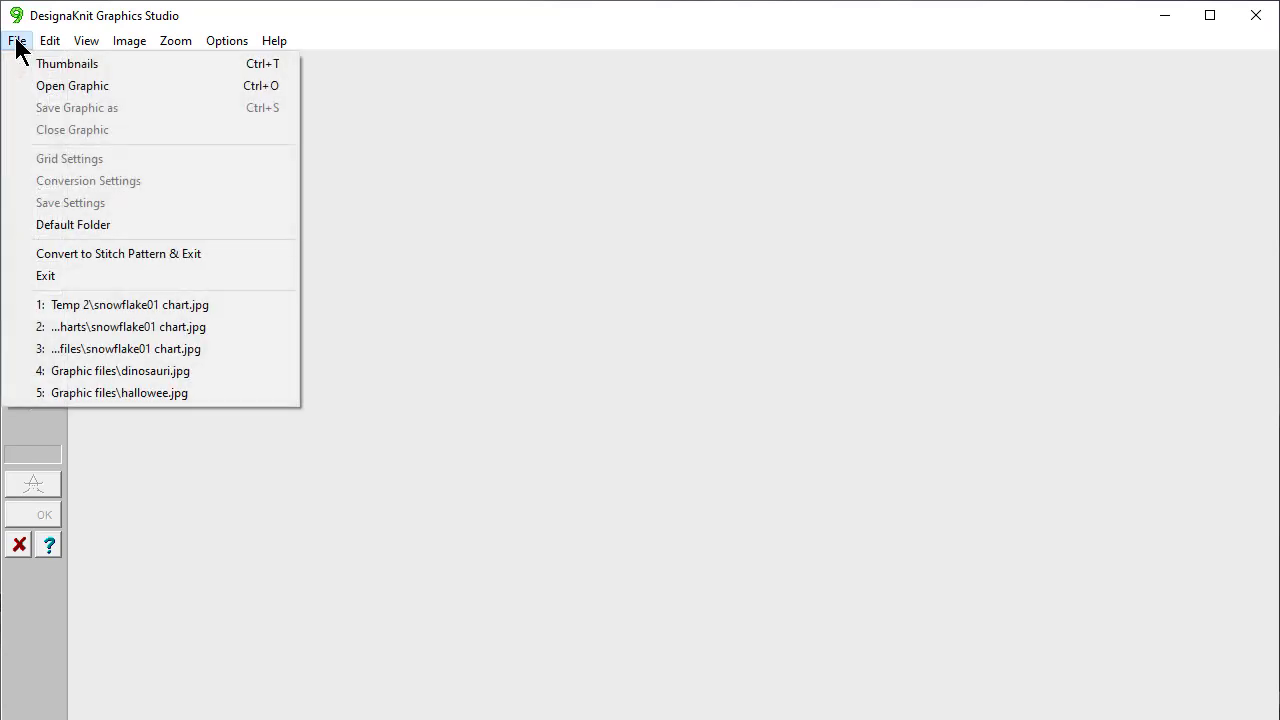
click(47, 226)
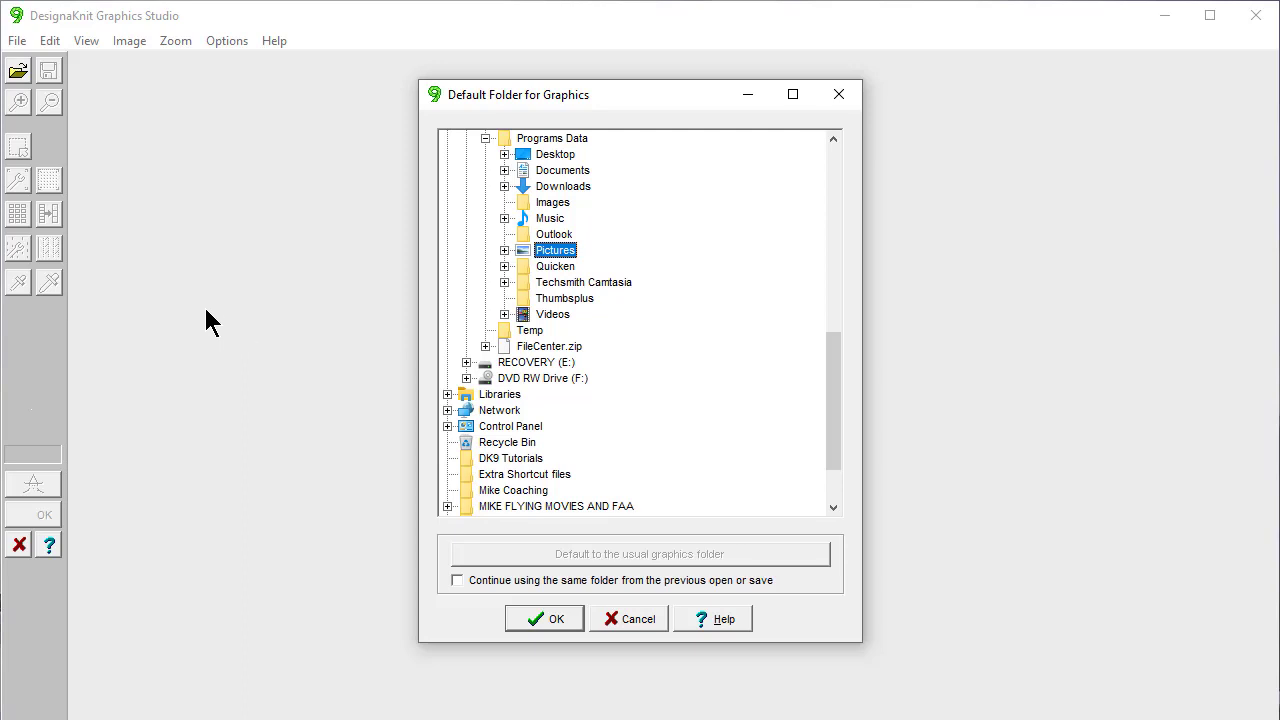
click(628, 619)
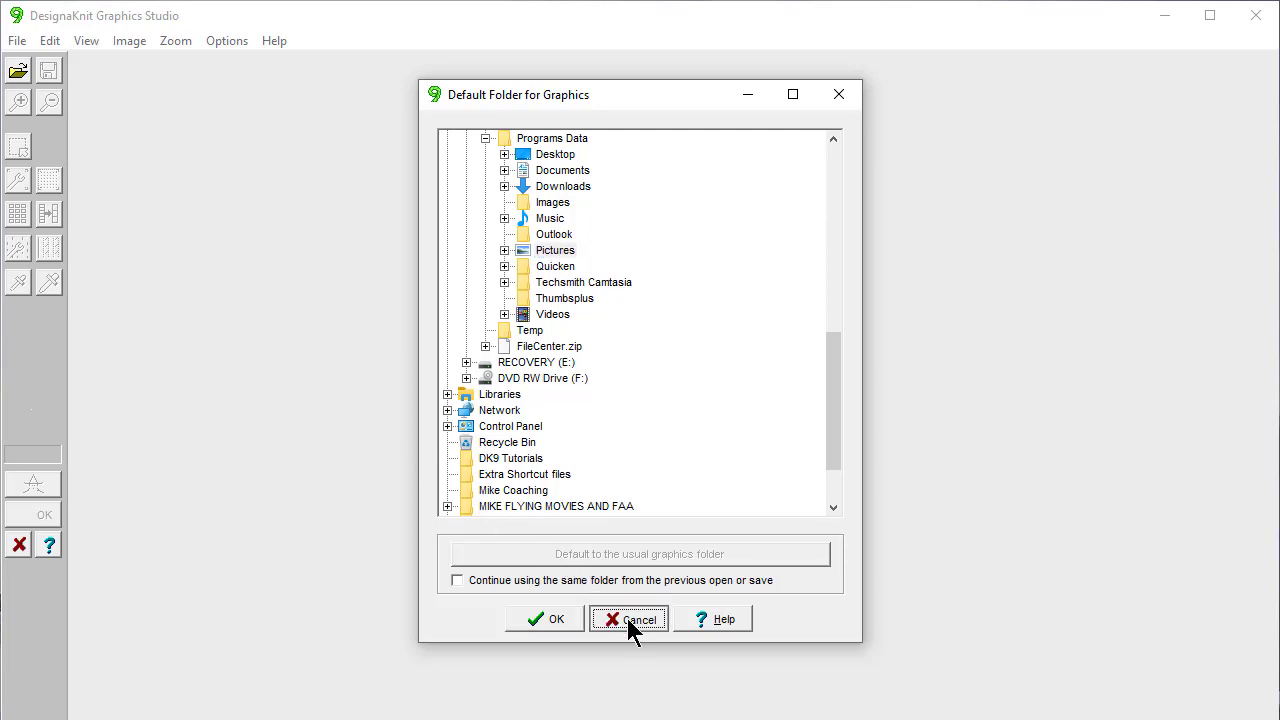
click(20, 76)
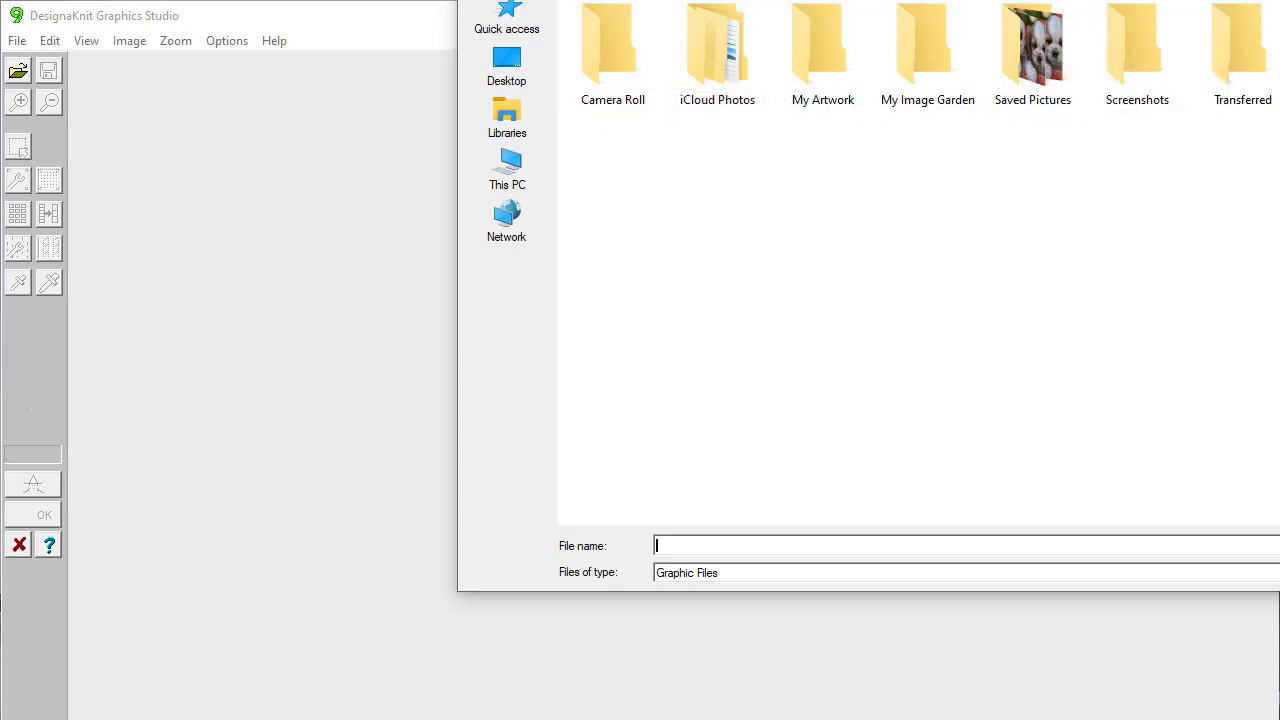
key(Escape)
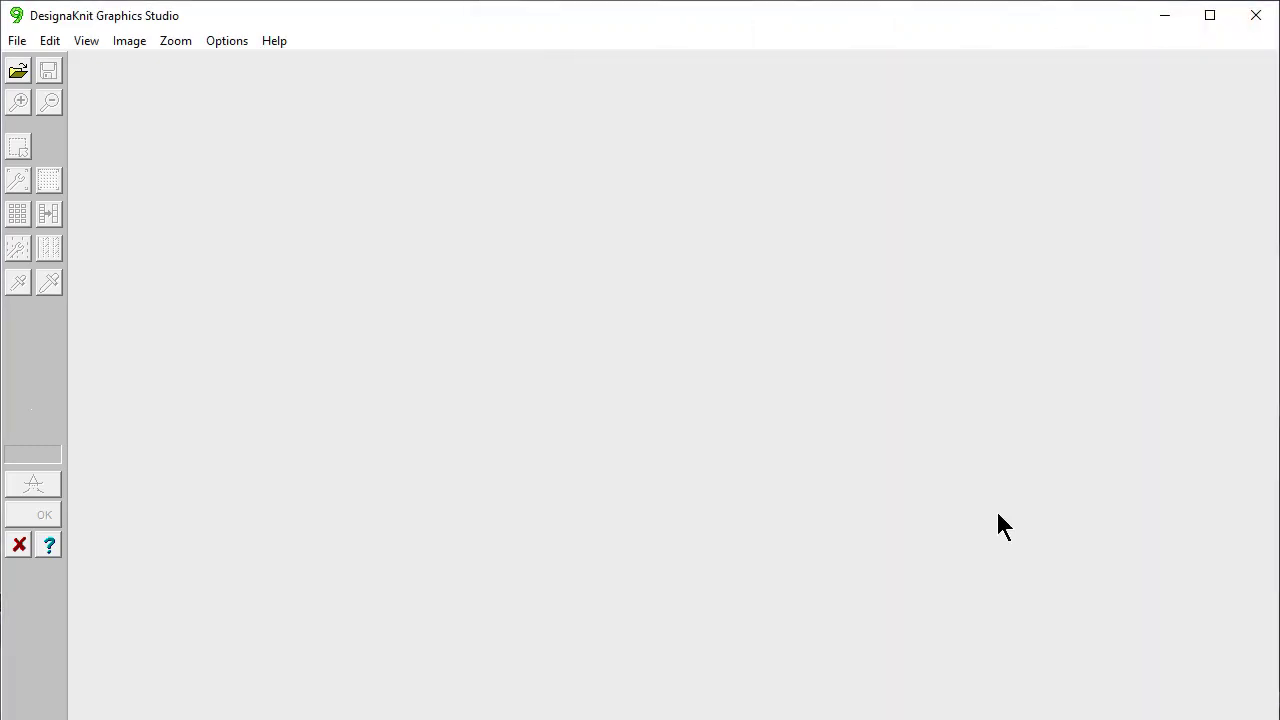
- Set Documents > DesignaKnit 9 > Graphic files as the default graphics folder
click(15, 40)
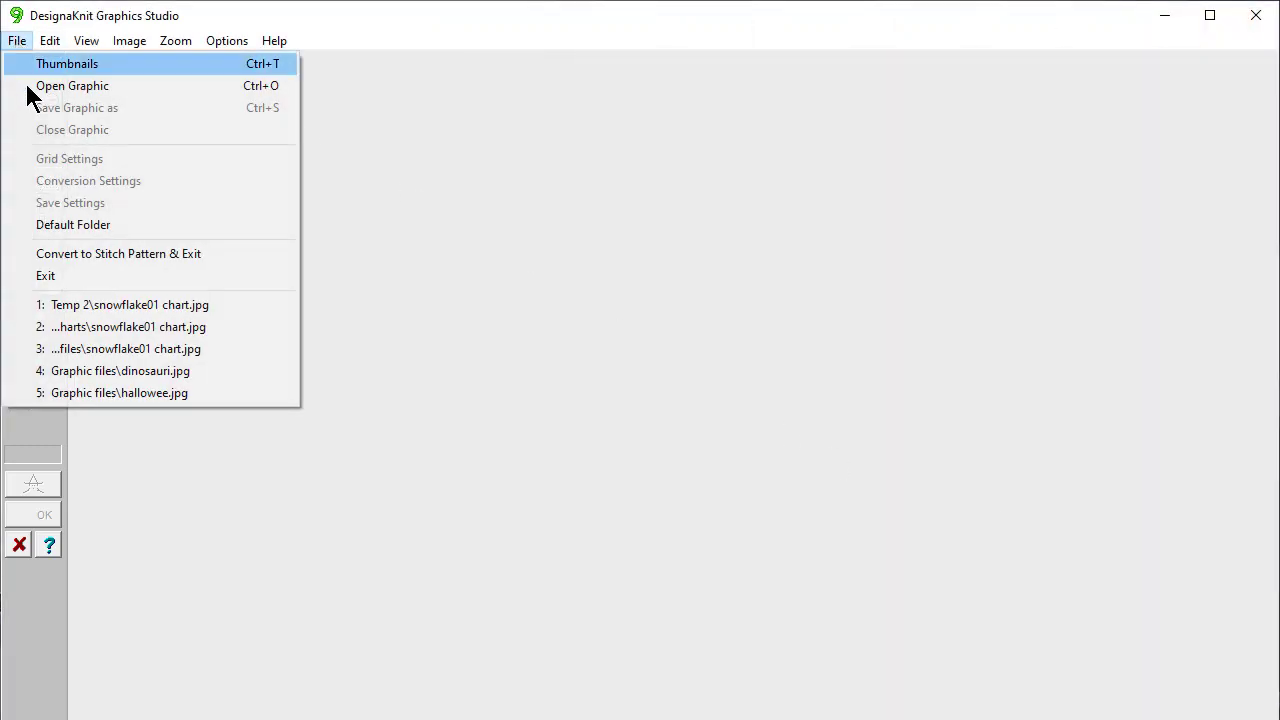
click(60, 228)
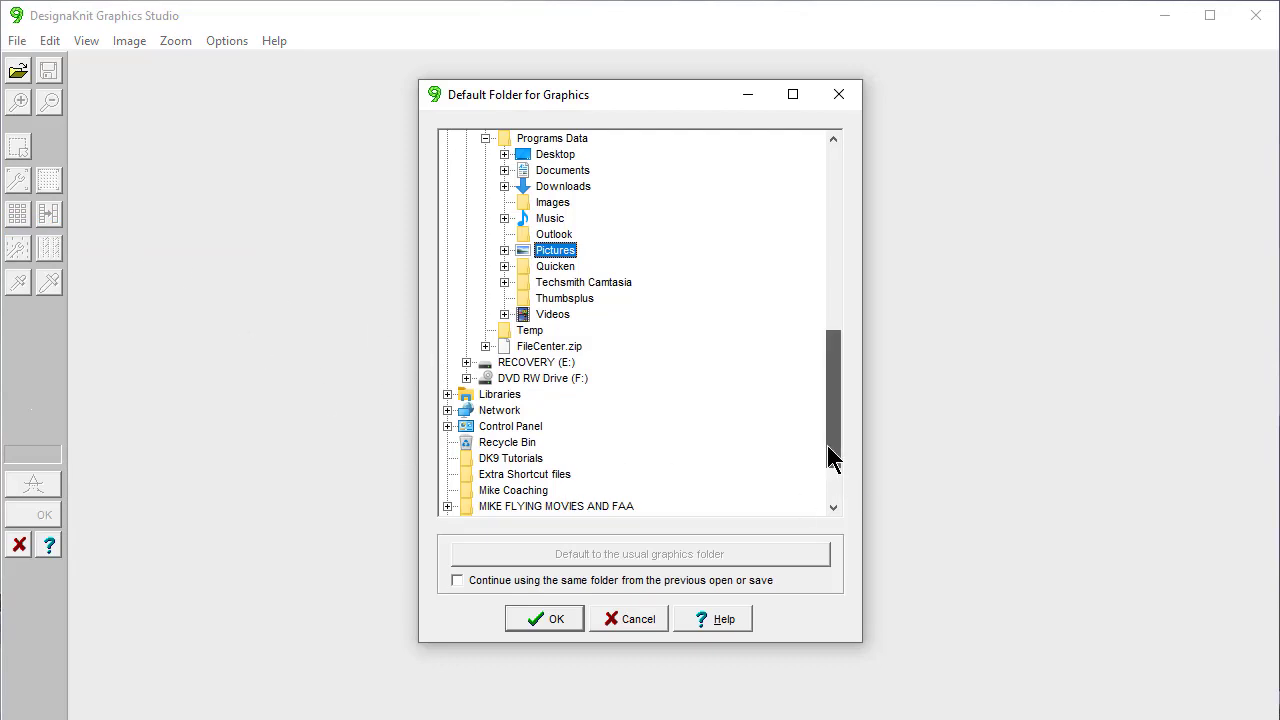
drag(827, 447, 827, 443)
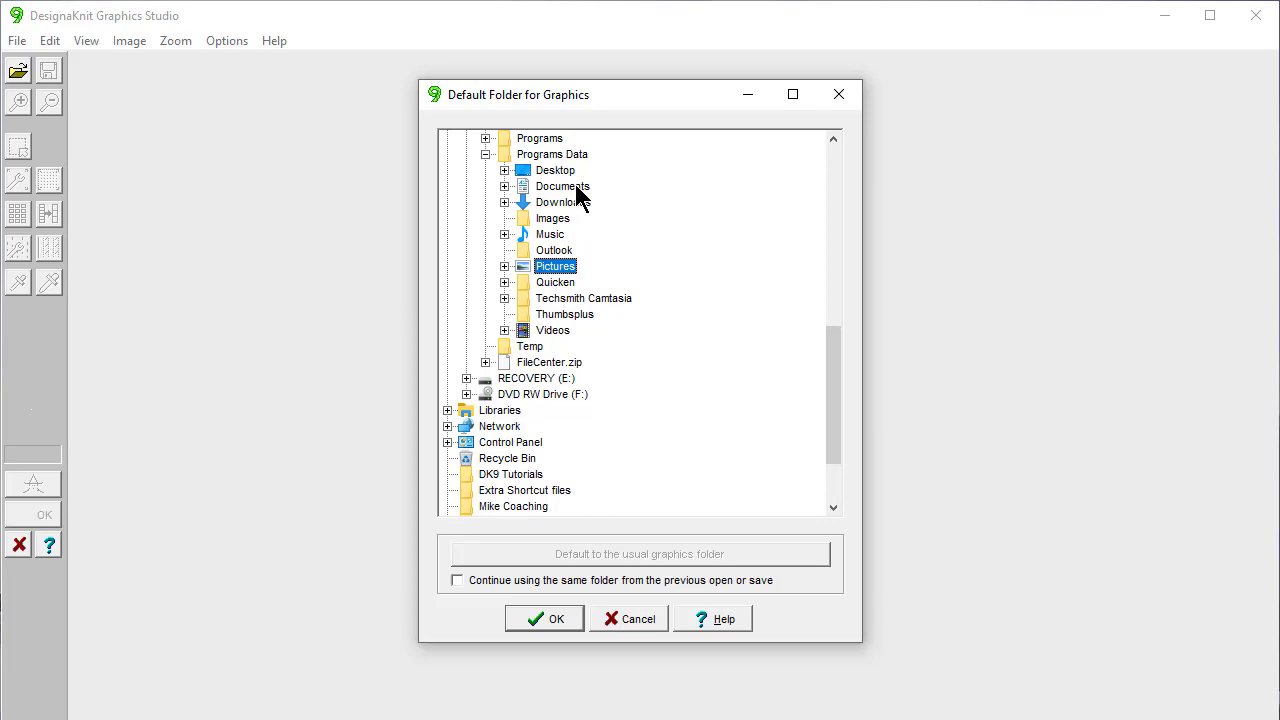
click(505, 186)
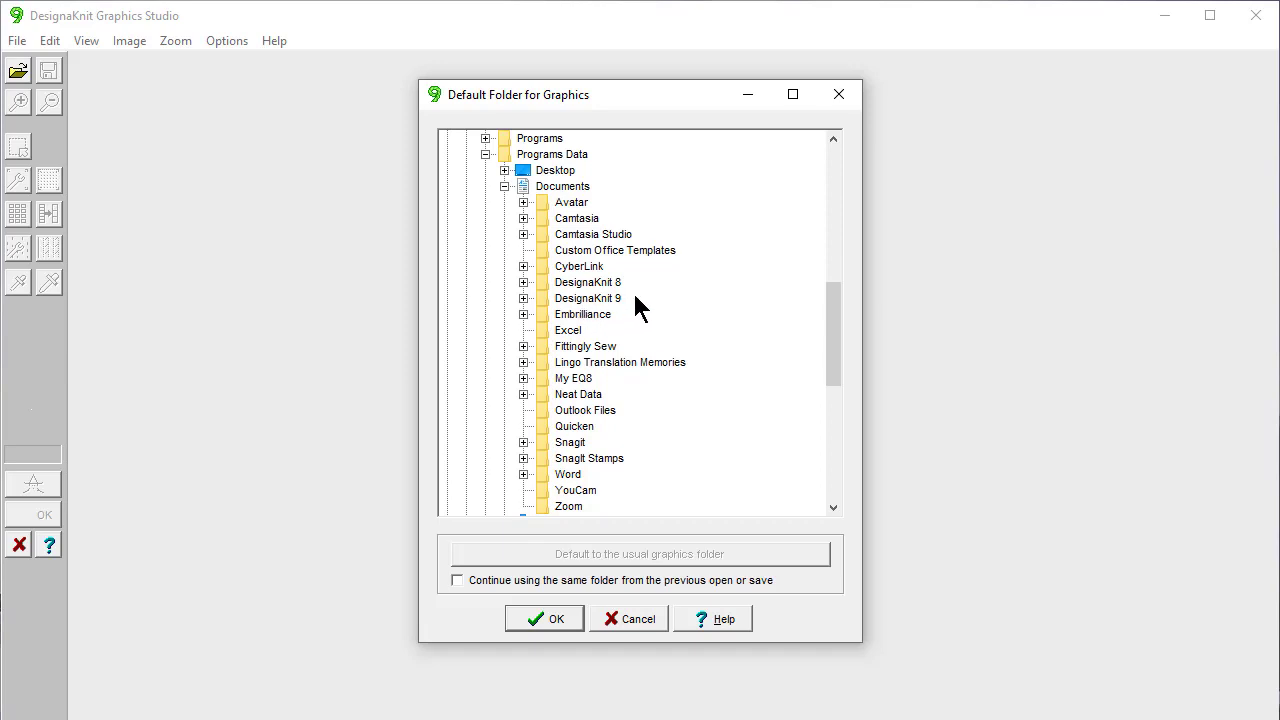
click(523, 298)
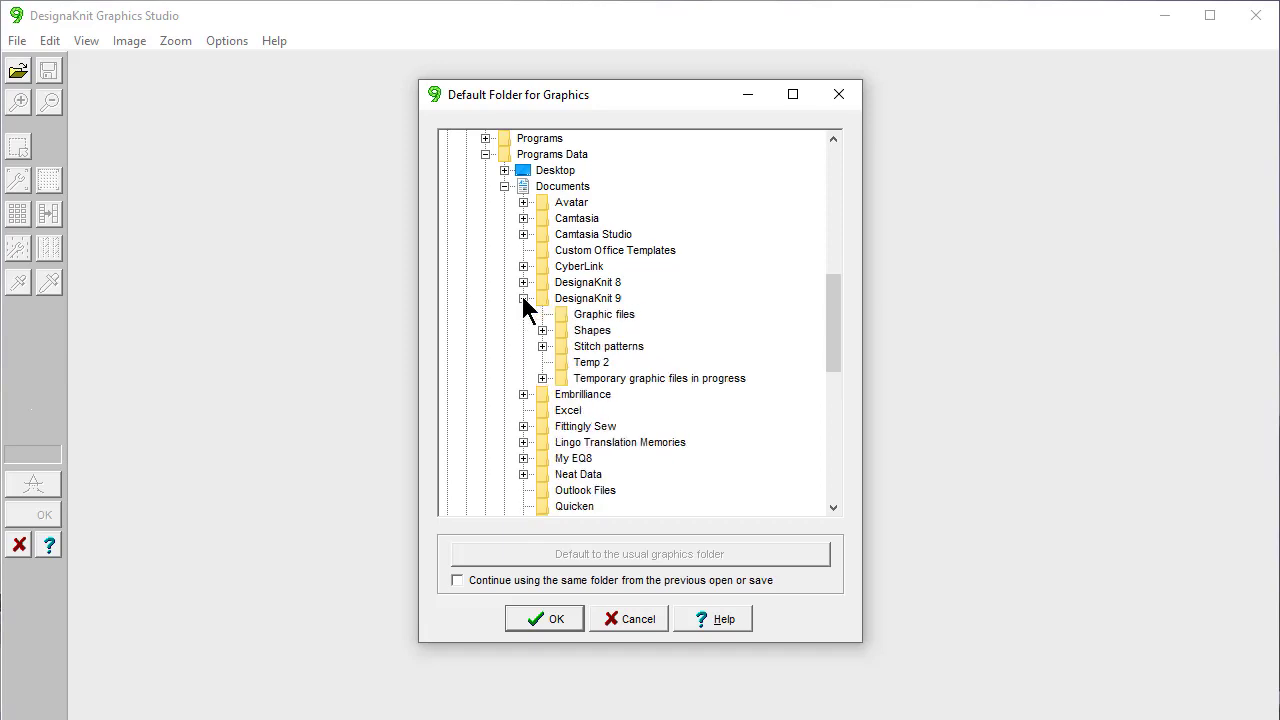
click(630, 350)
click(592, 331)
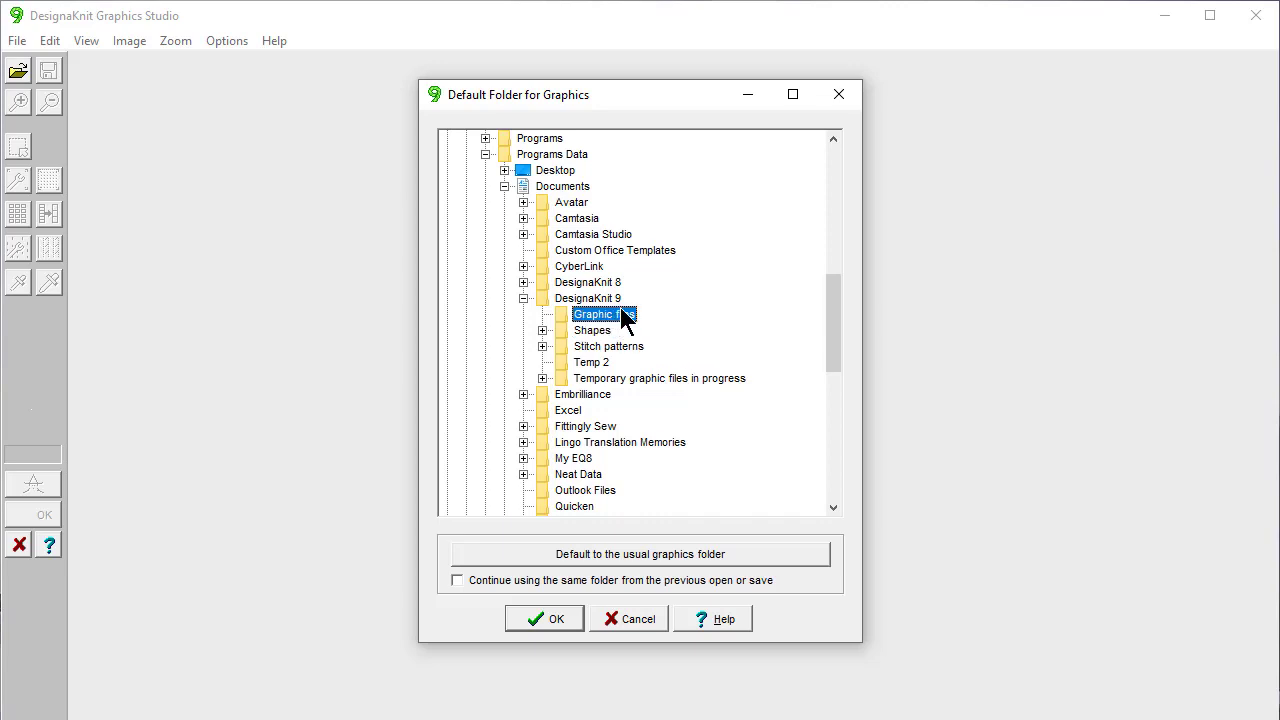
click(536, 613)
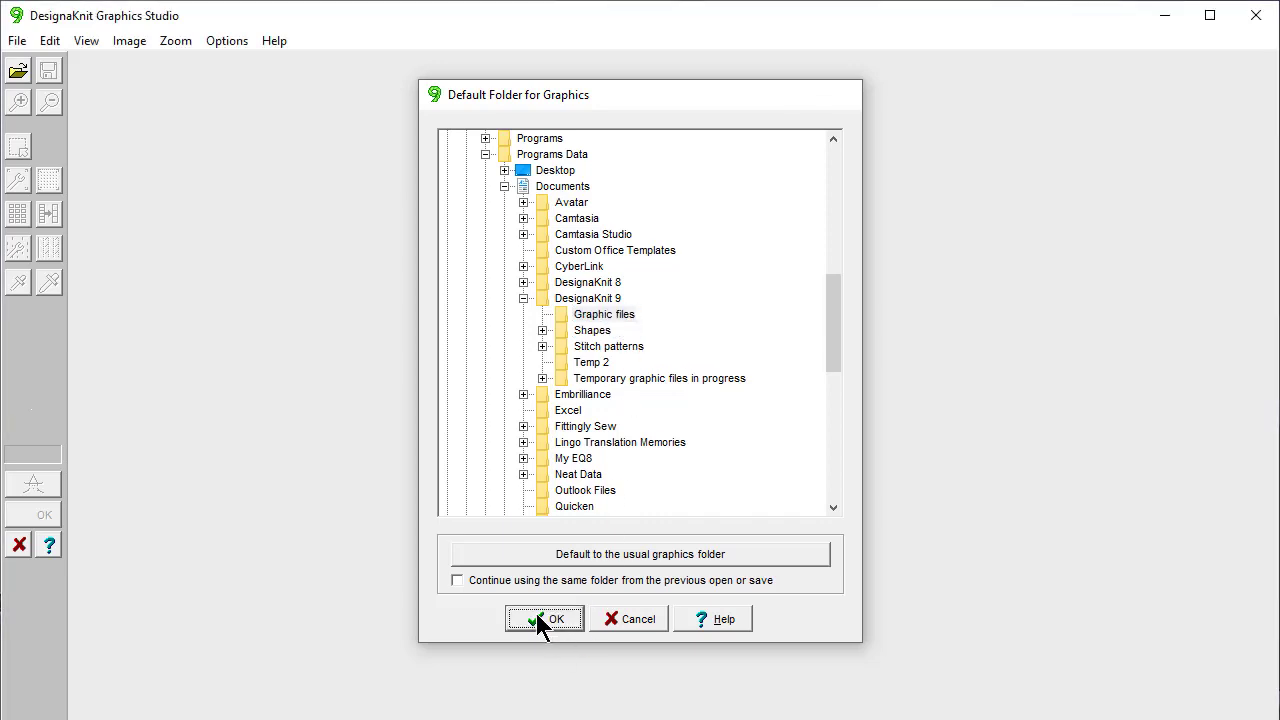
click(18, 73)
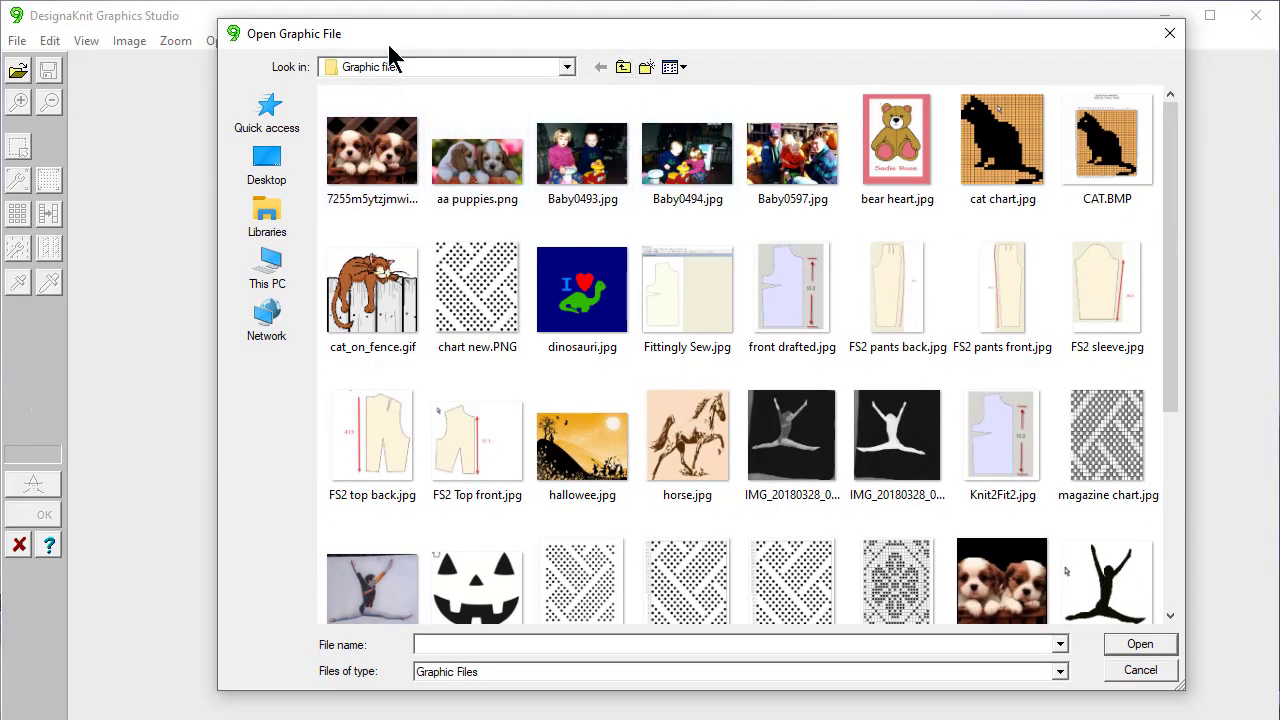
click(567, 68)
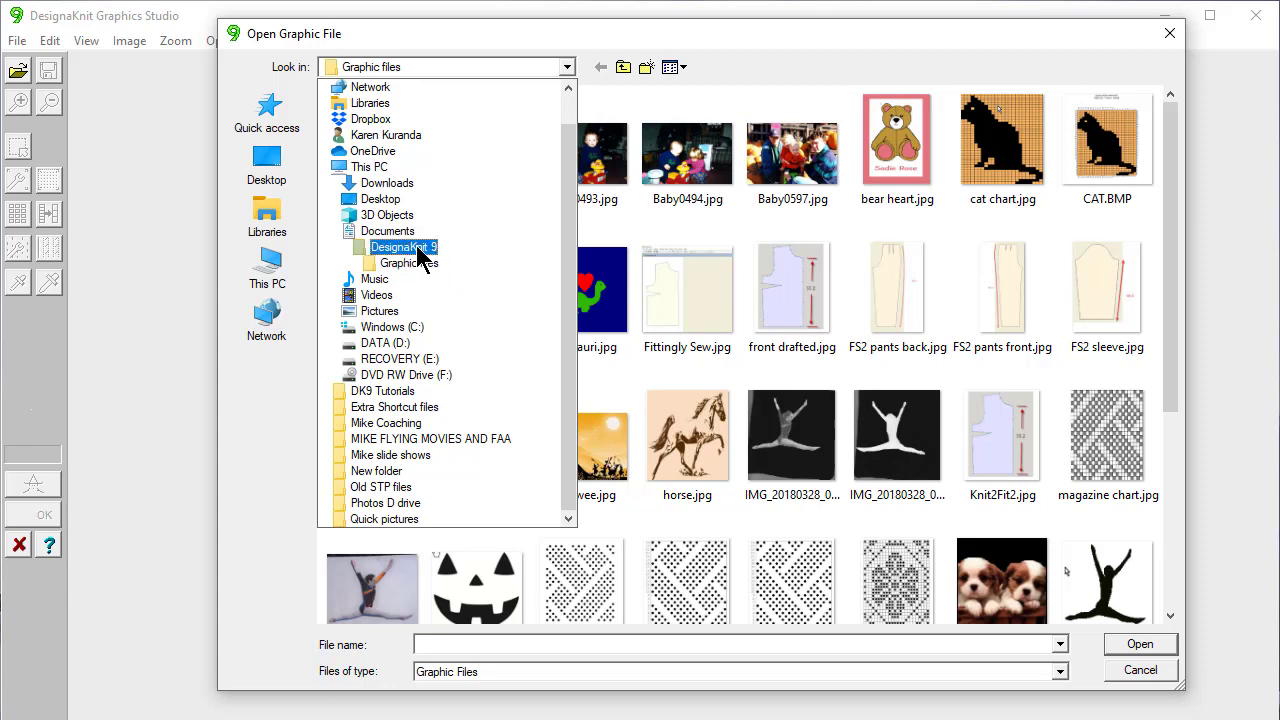
click(420, 257)
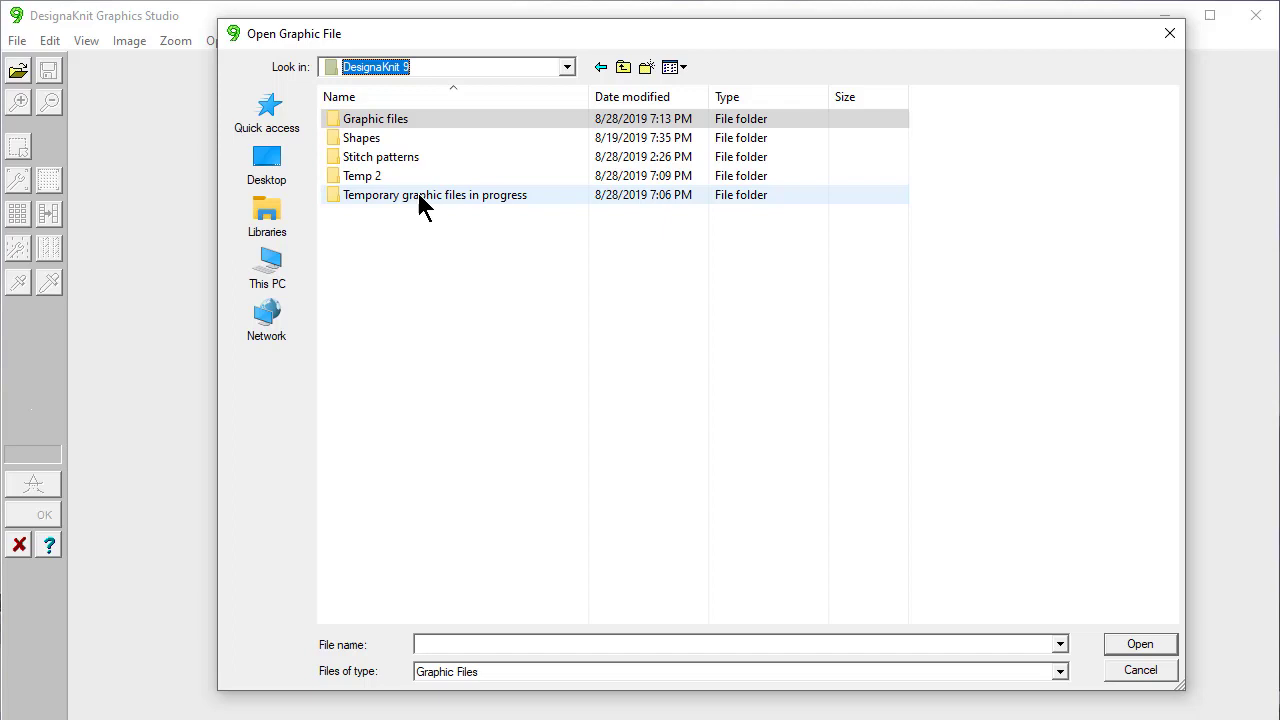
click(420, 197)
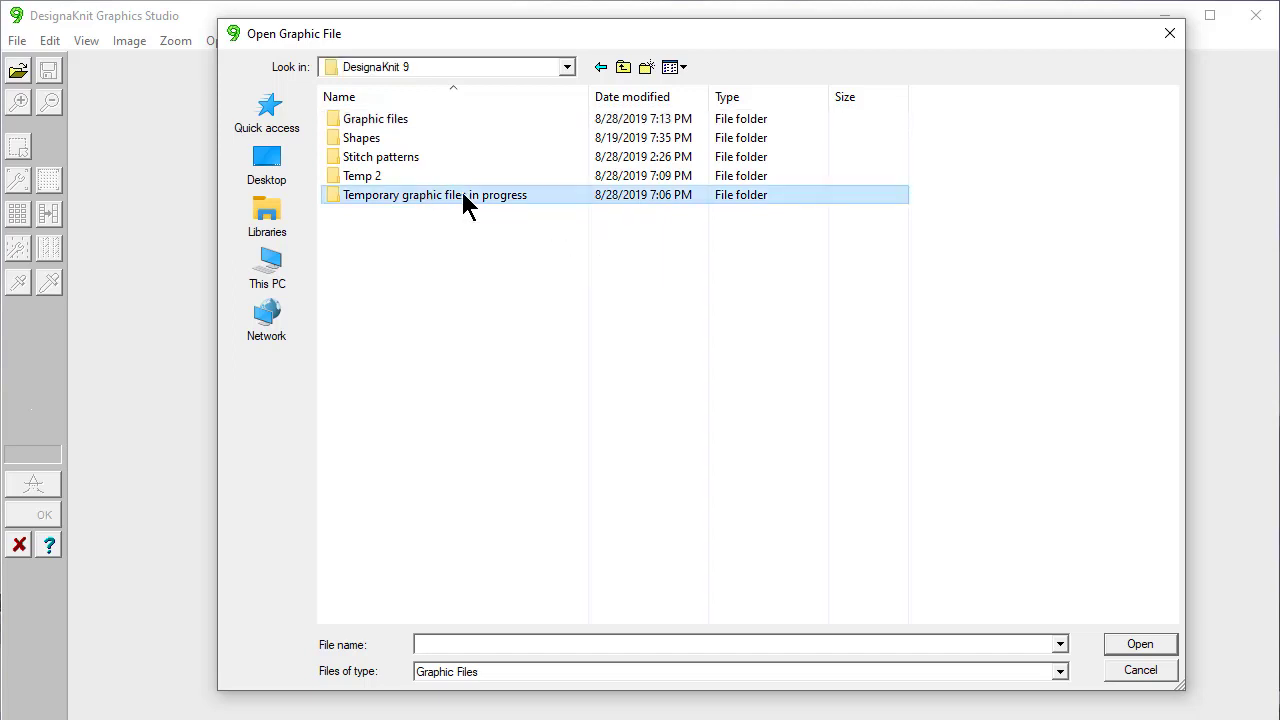
double_click(465, 200)
click(376, 142)
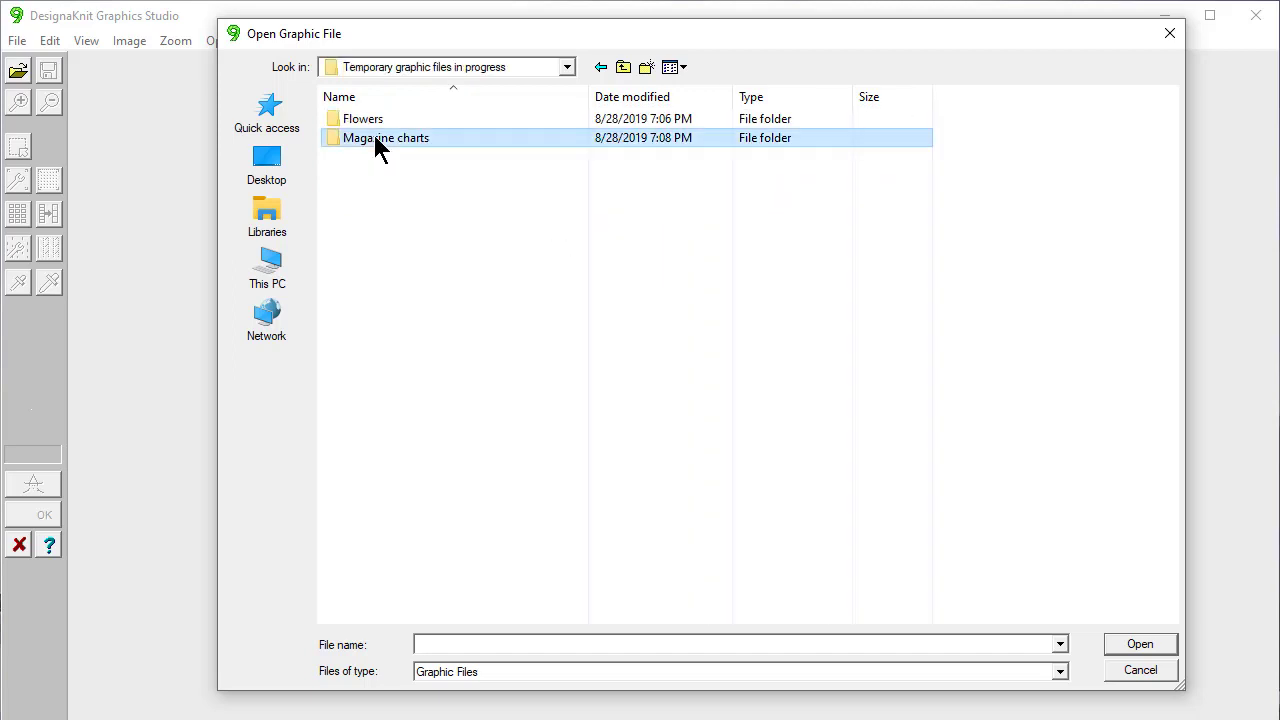
double_click(376, 142)
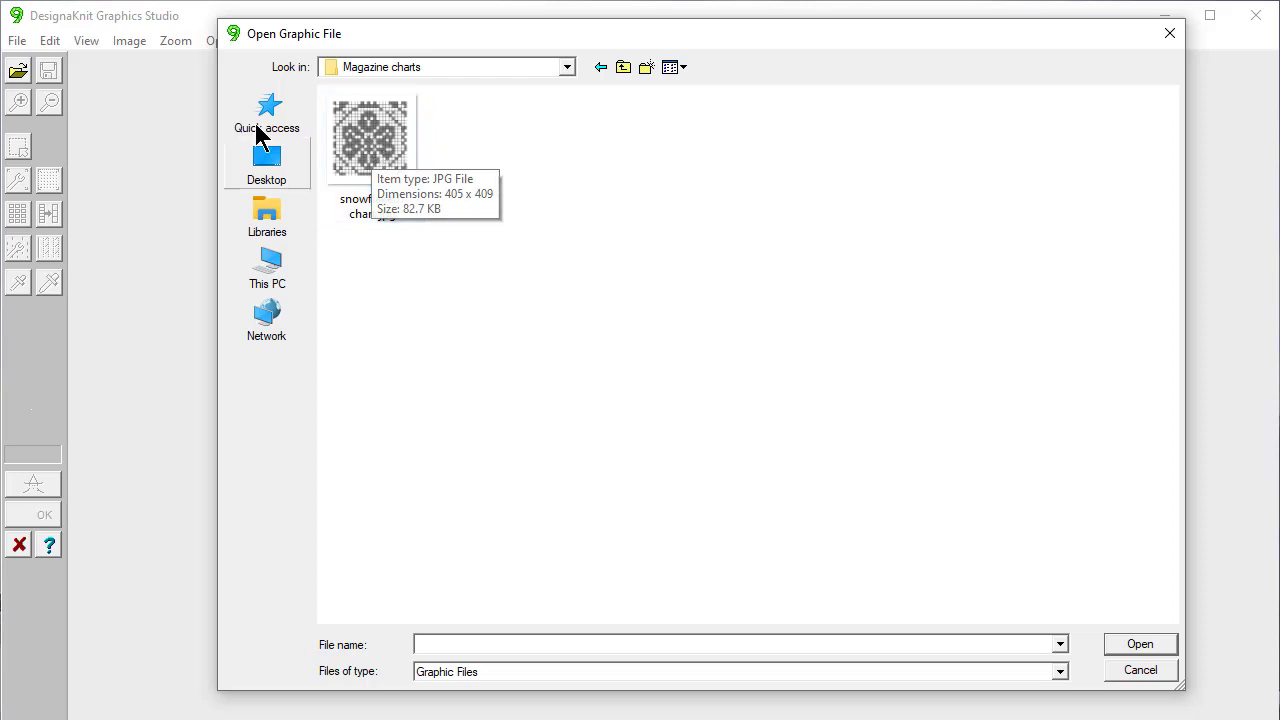
click(1136, 680)
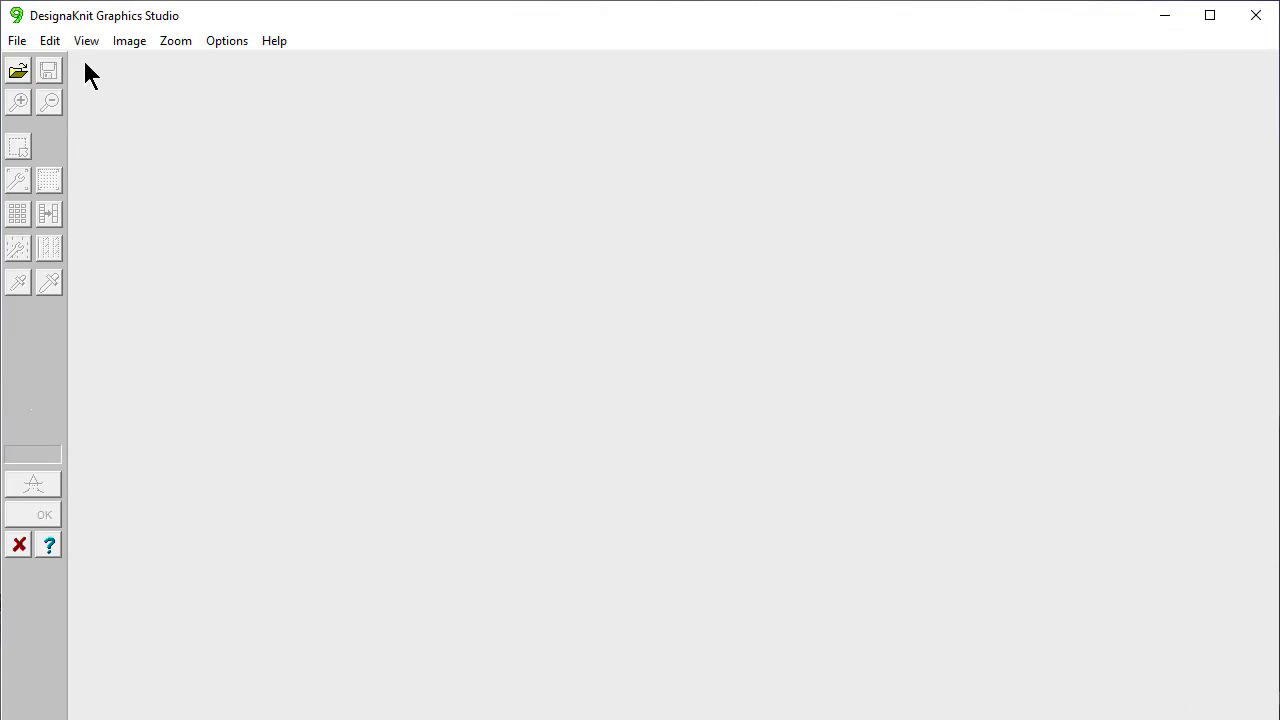
- Enable 'Continue using the same folder from the previous open or save', keeping Graphic files as default
click(18, 41)
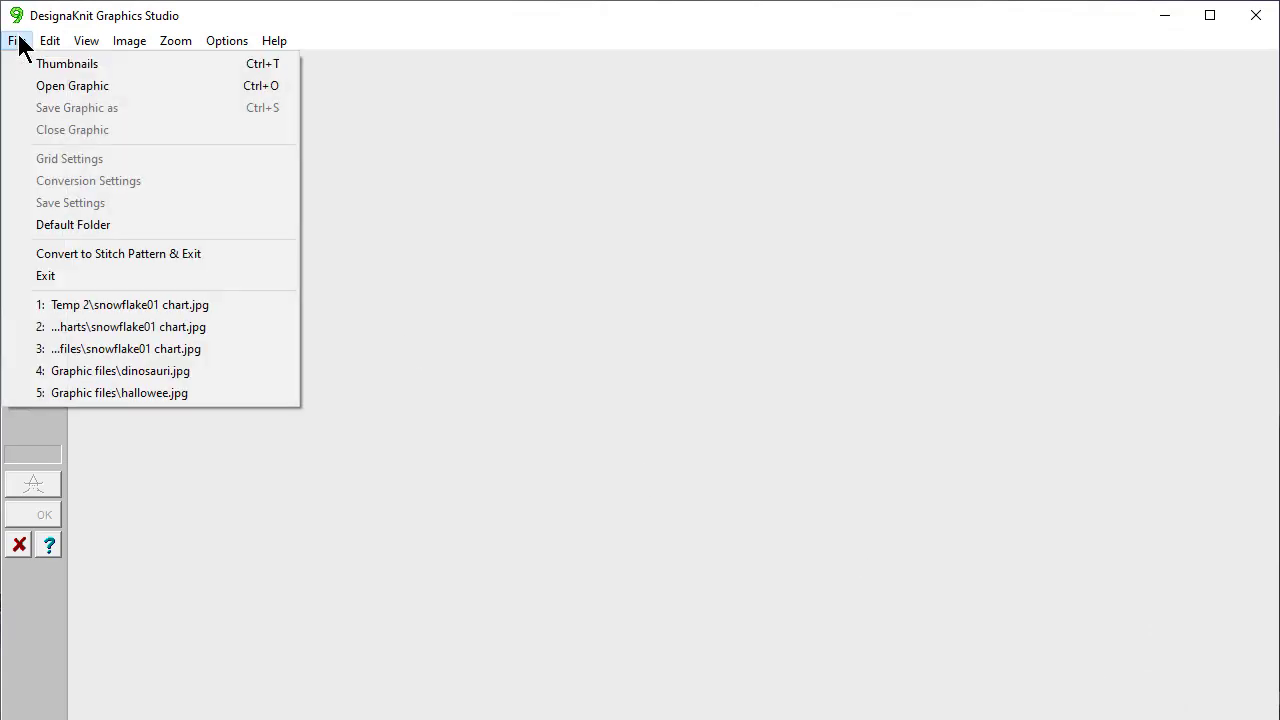
click(52, 230)
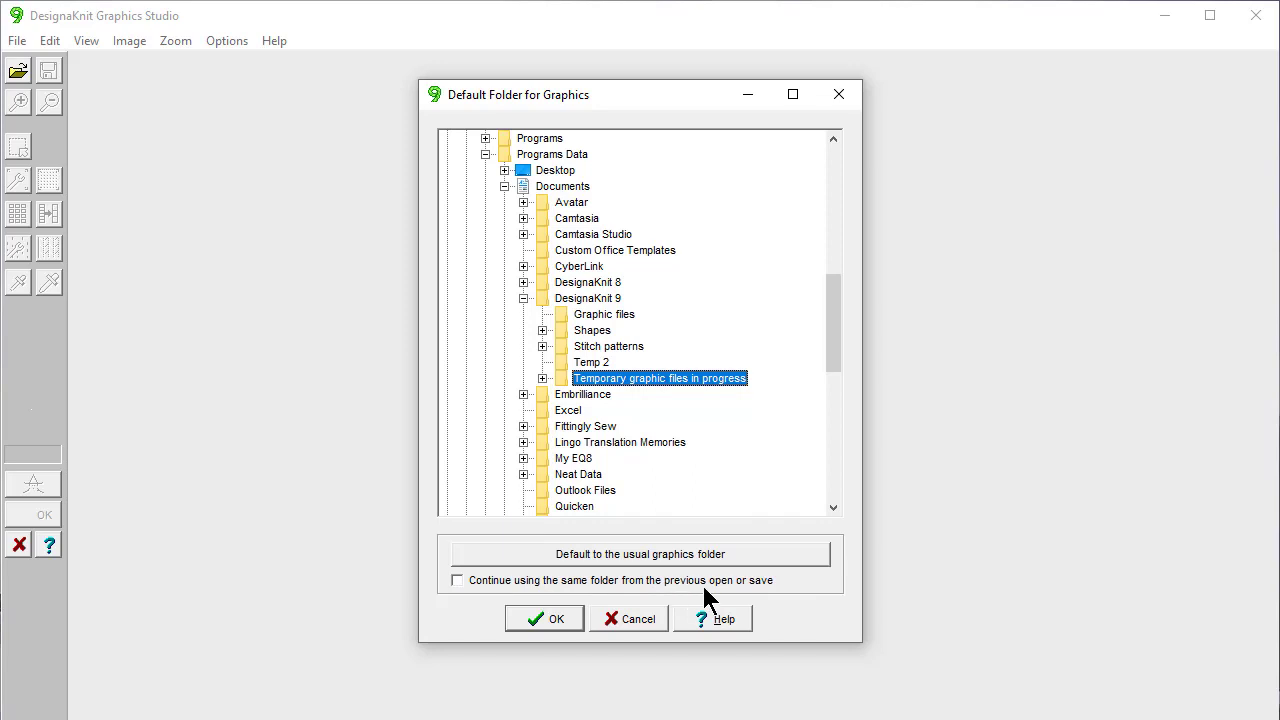
click(457, 578)
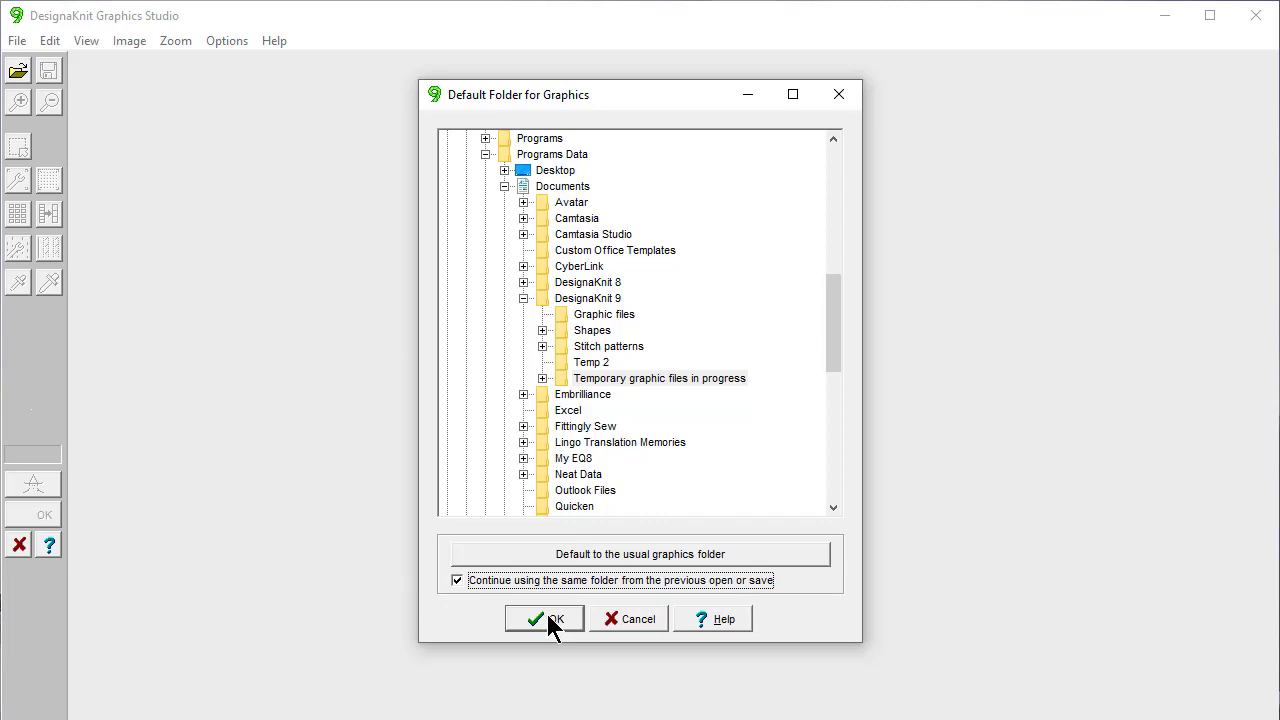
click(606, 314)
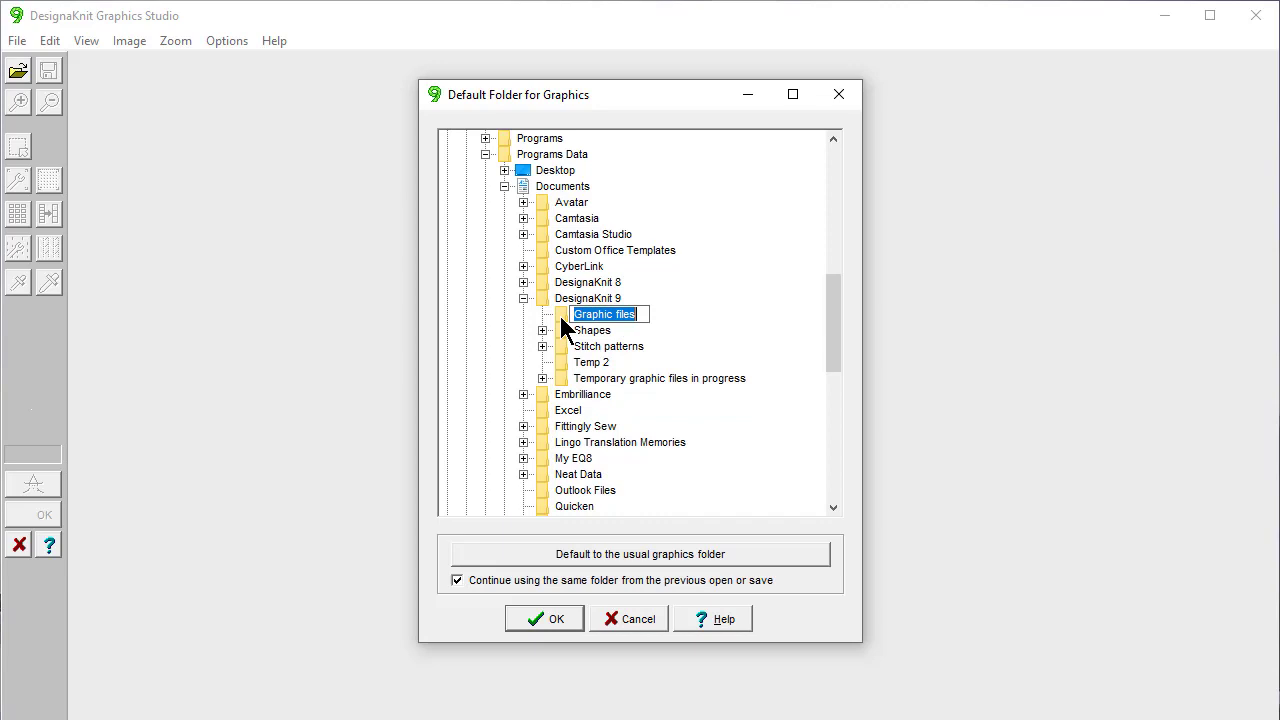
click(560, 313)
click(541, 618)
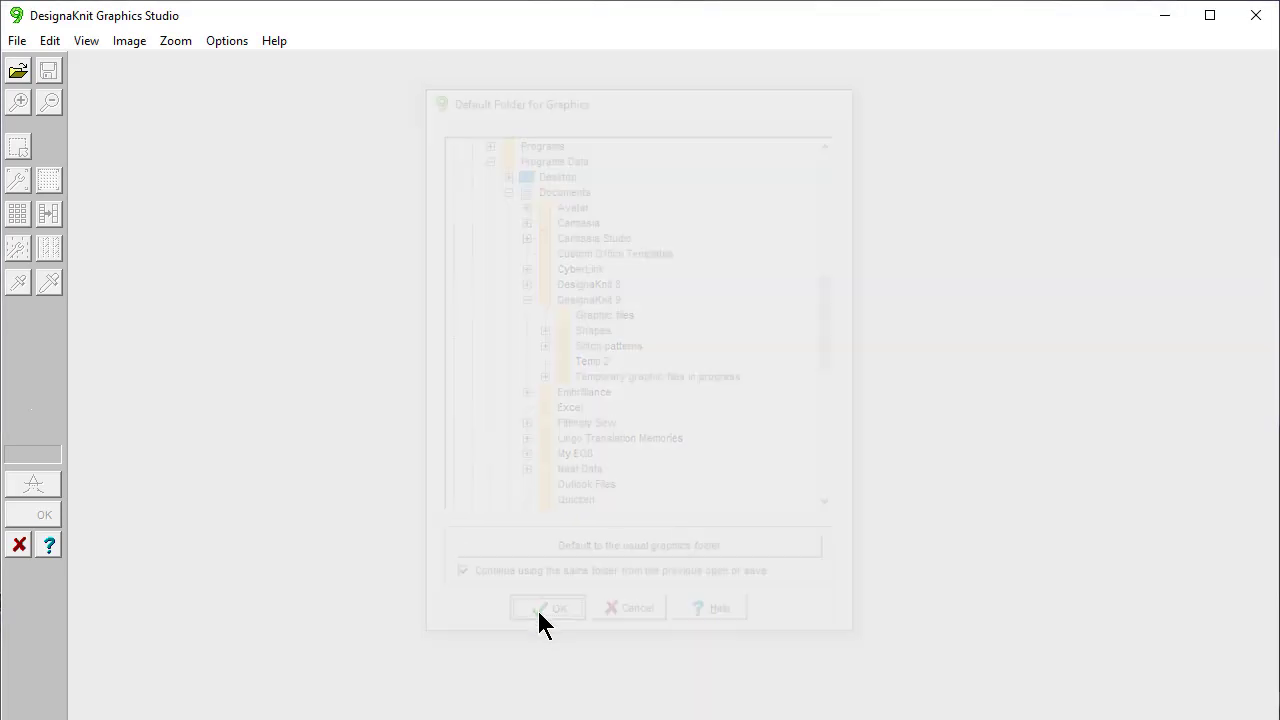
- Open dinosauri.jpg from the Graphic files folder
click(18, 74)
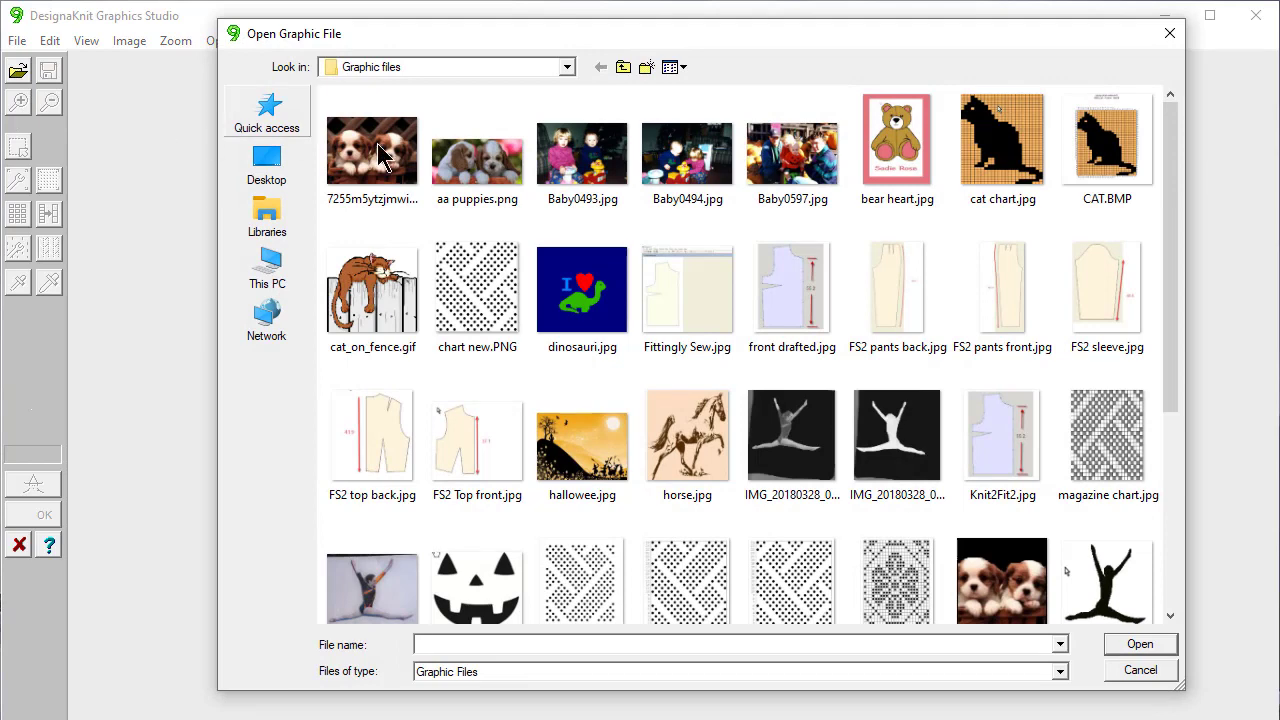
double_click(586, 288)
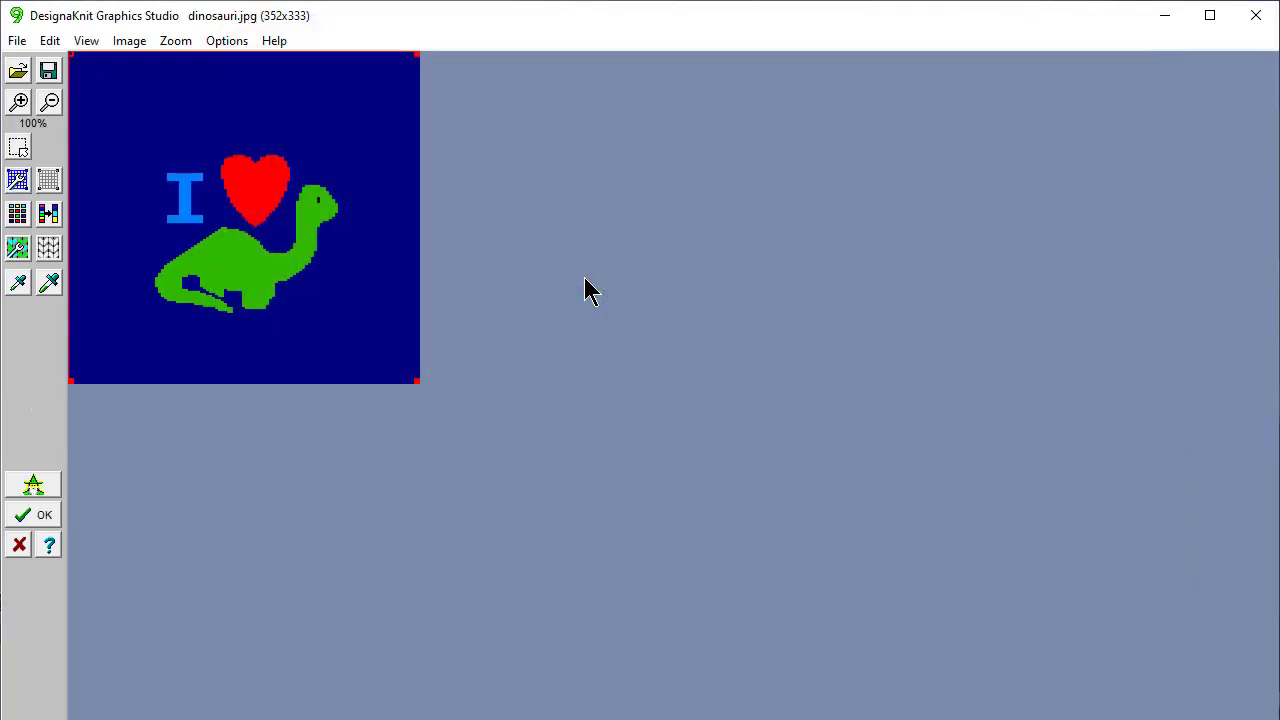
click(17, 42)
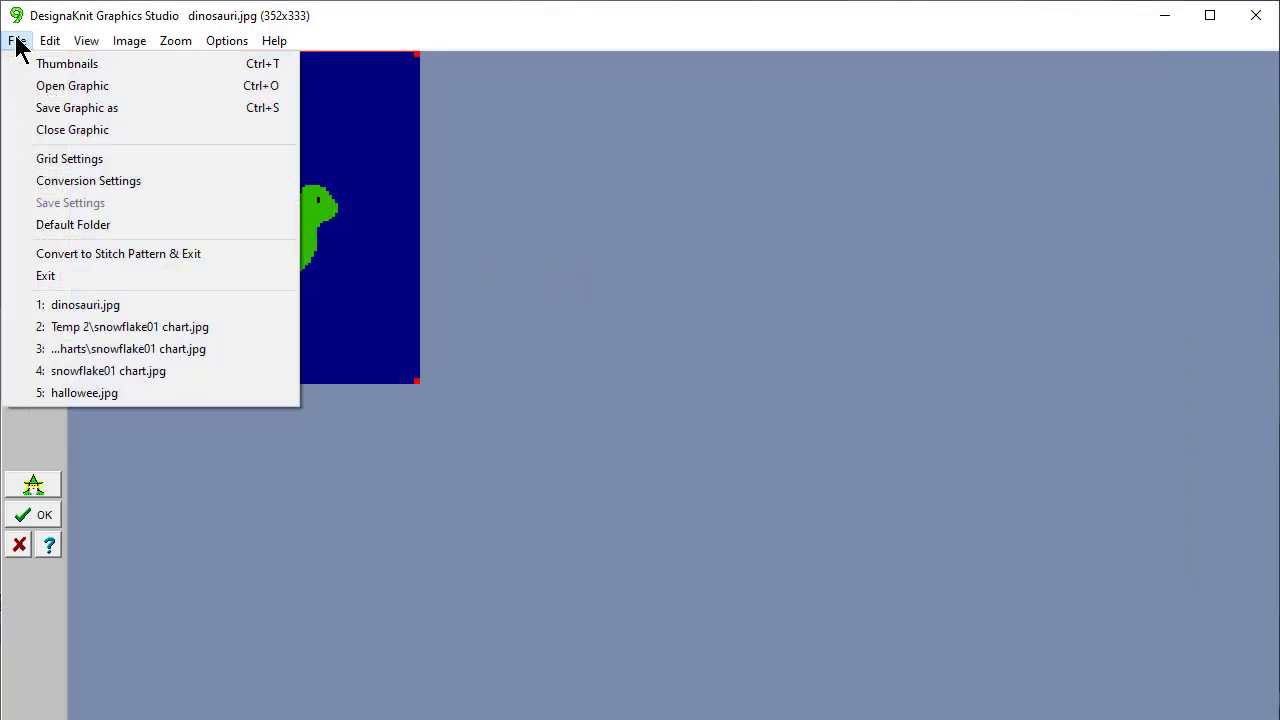
- Create a Dinosaurs folder inside DesignaKnit 9 > Temporary graphic files in progress
click(29, 110)
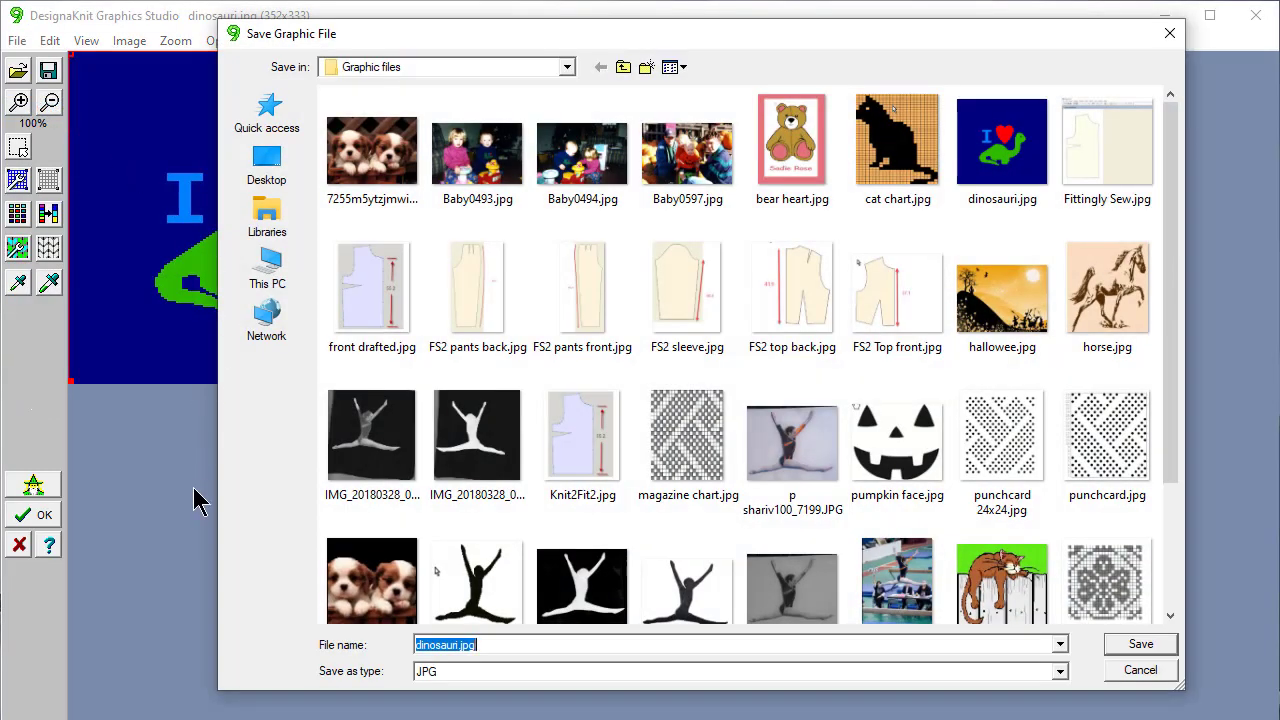
click(567, 68)
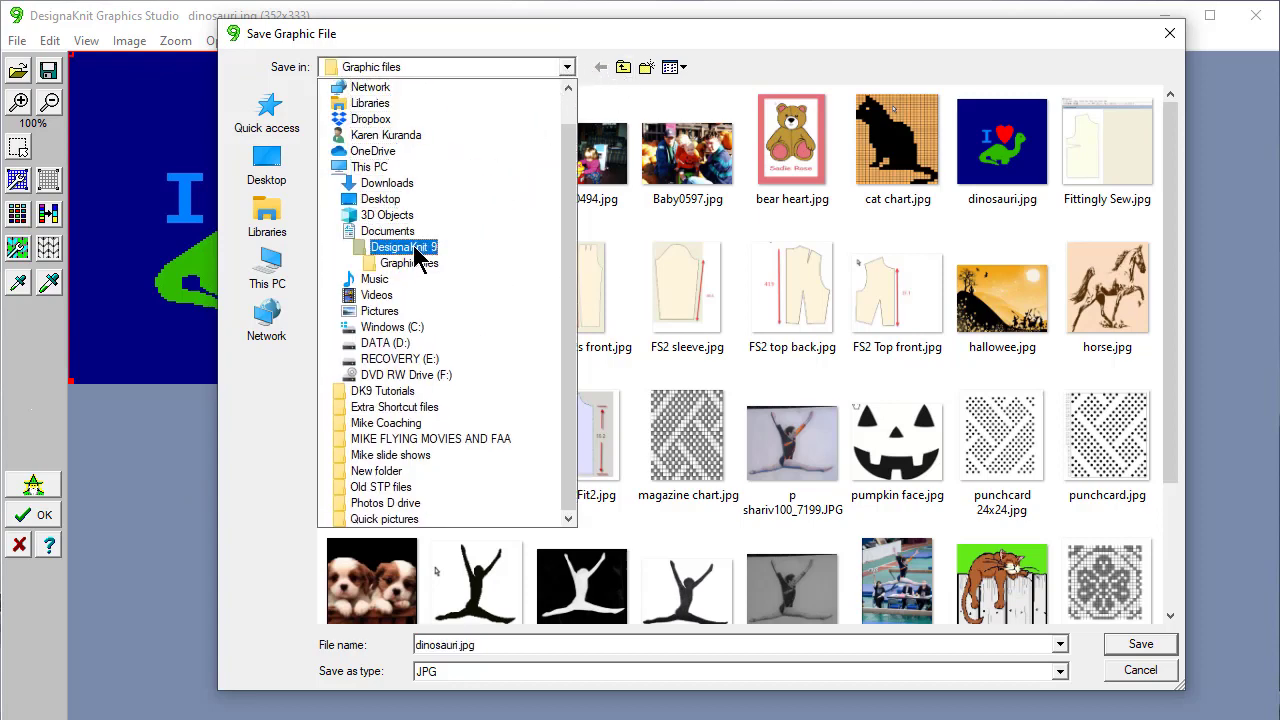
click(415, 246)
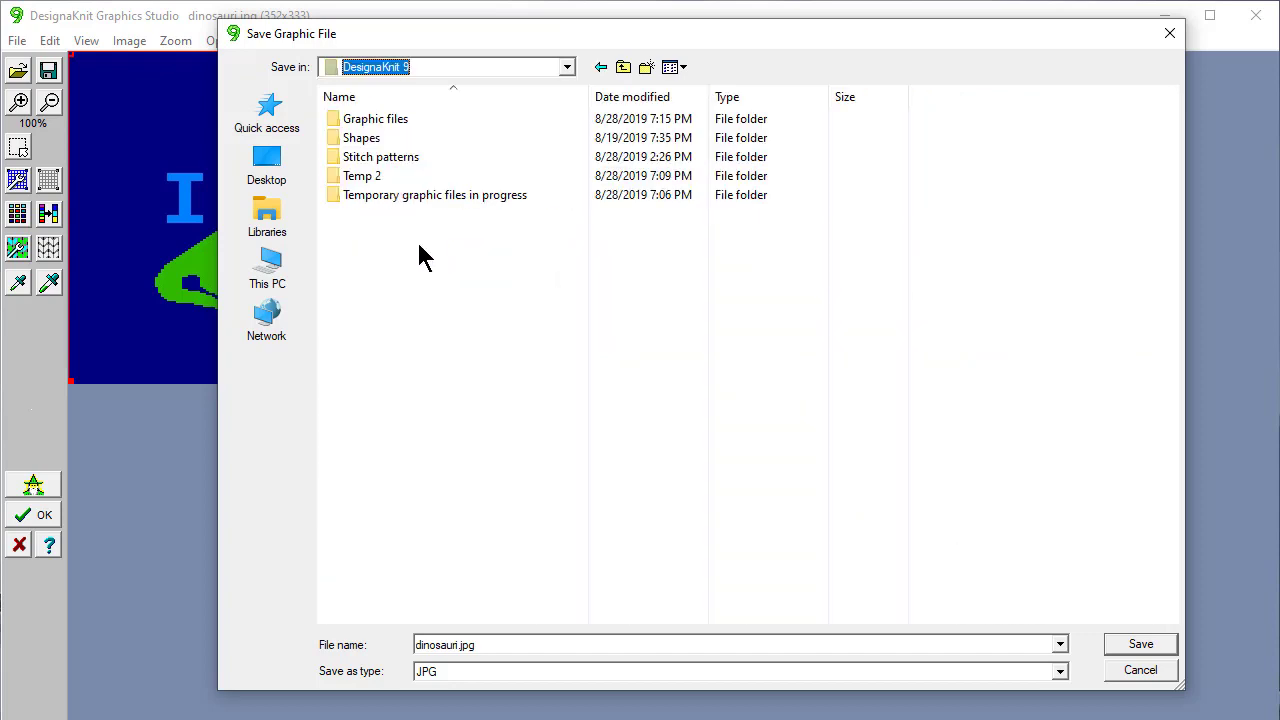
click(461, 194)
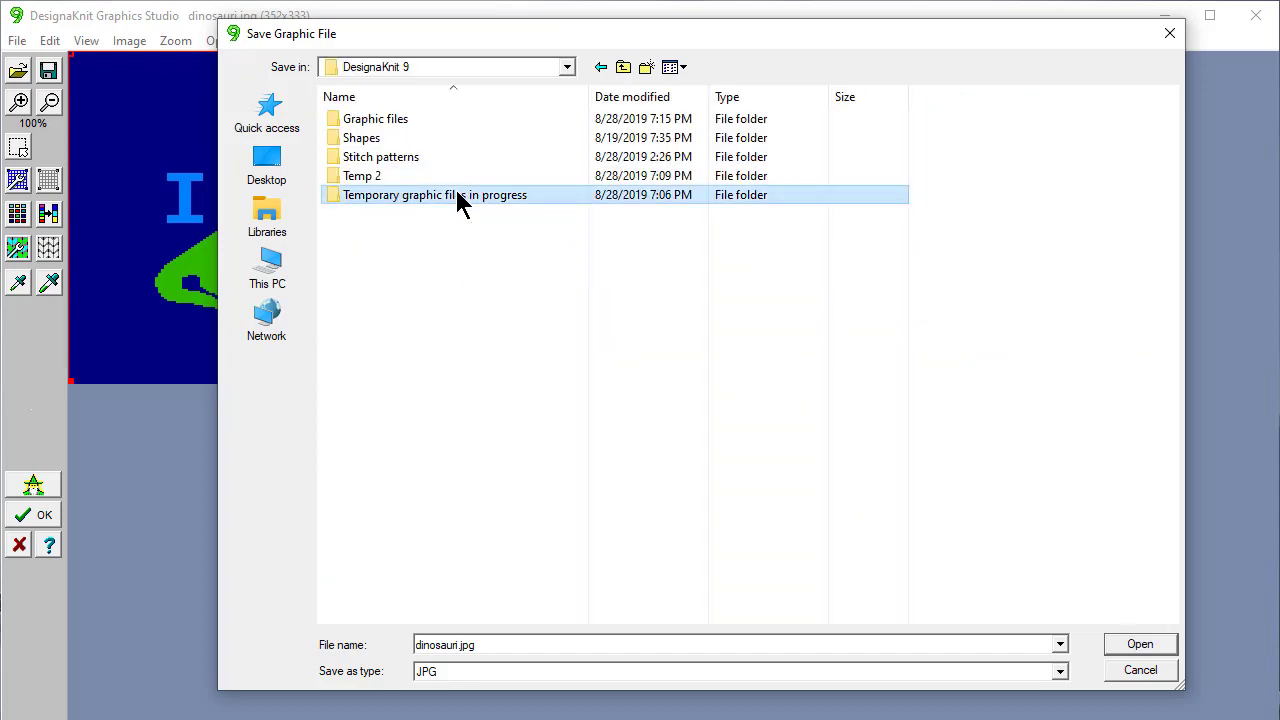
double_click(446, 198)
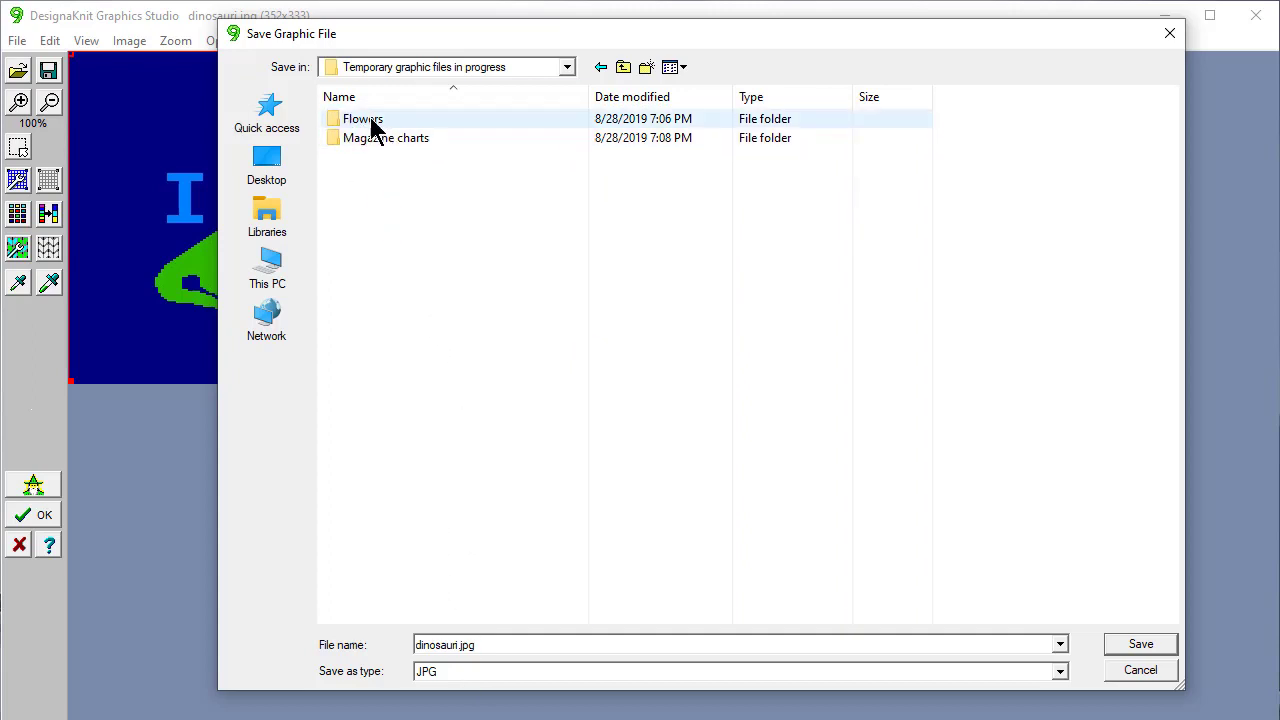
click(647, 70)
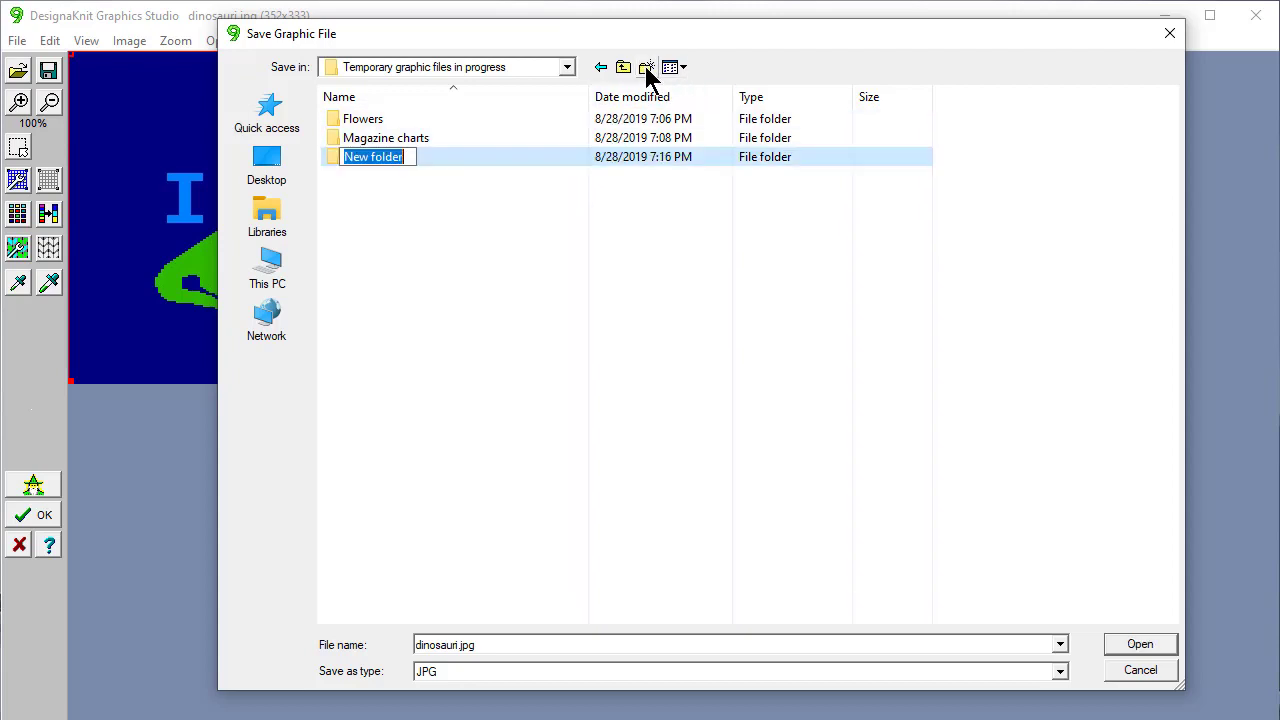
text(Din)
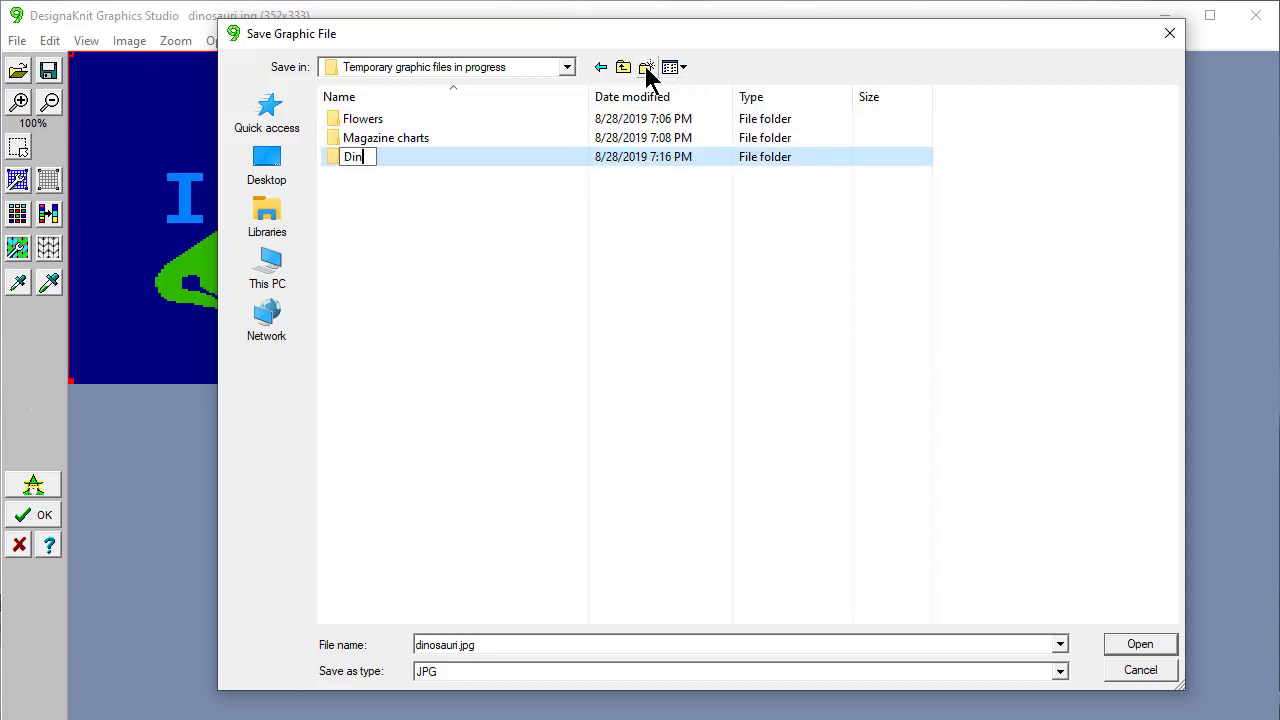
text(osaurs)
key(Return)
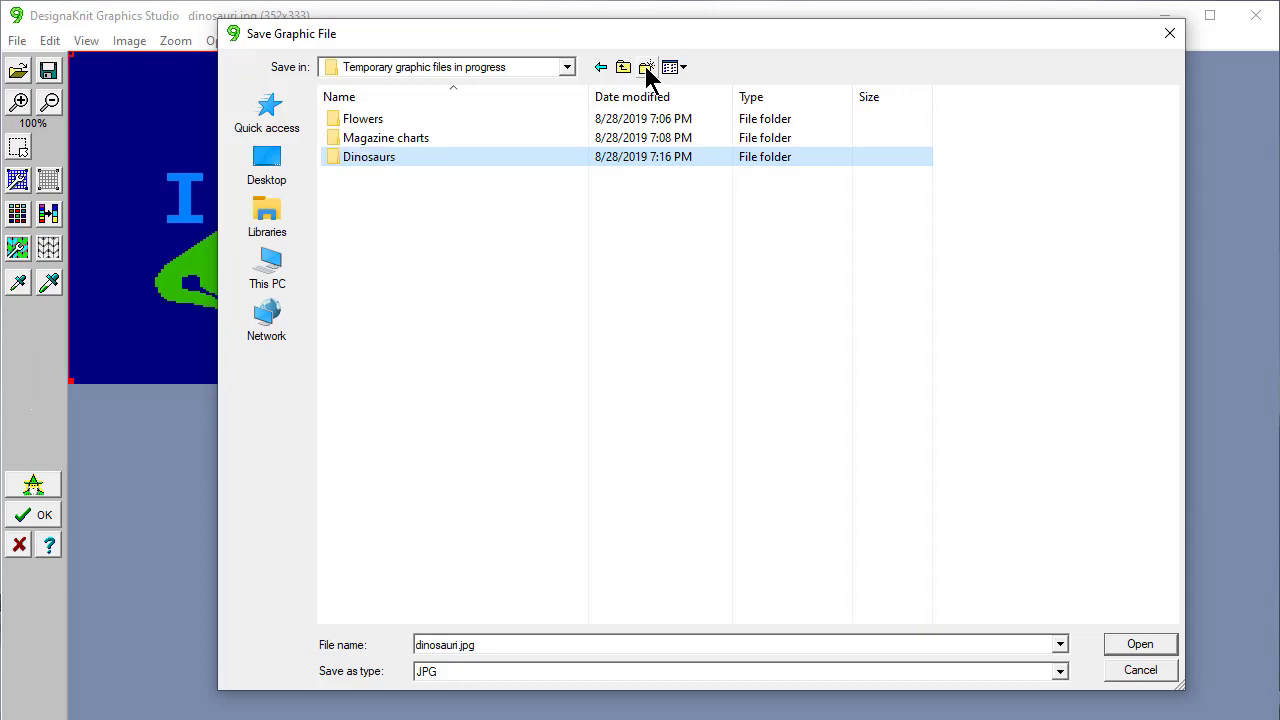
- Save dinosauri.jpg as a JPG into the new Dinosaurs folder
double_click(337, 160)
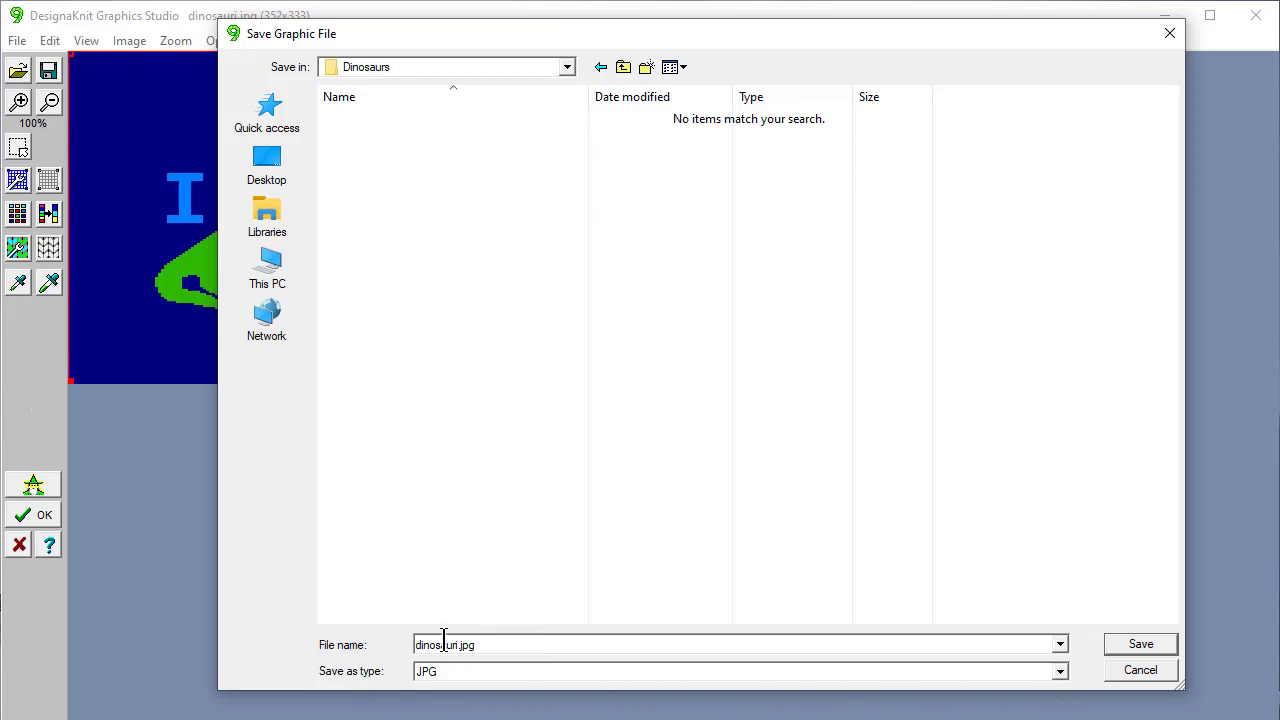
click(1060, 672)
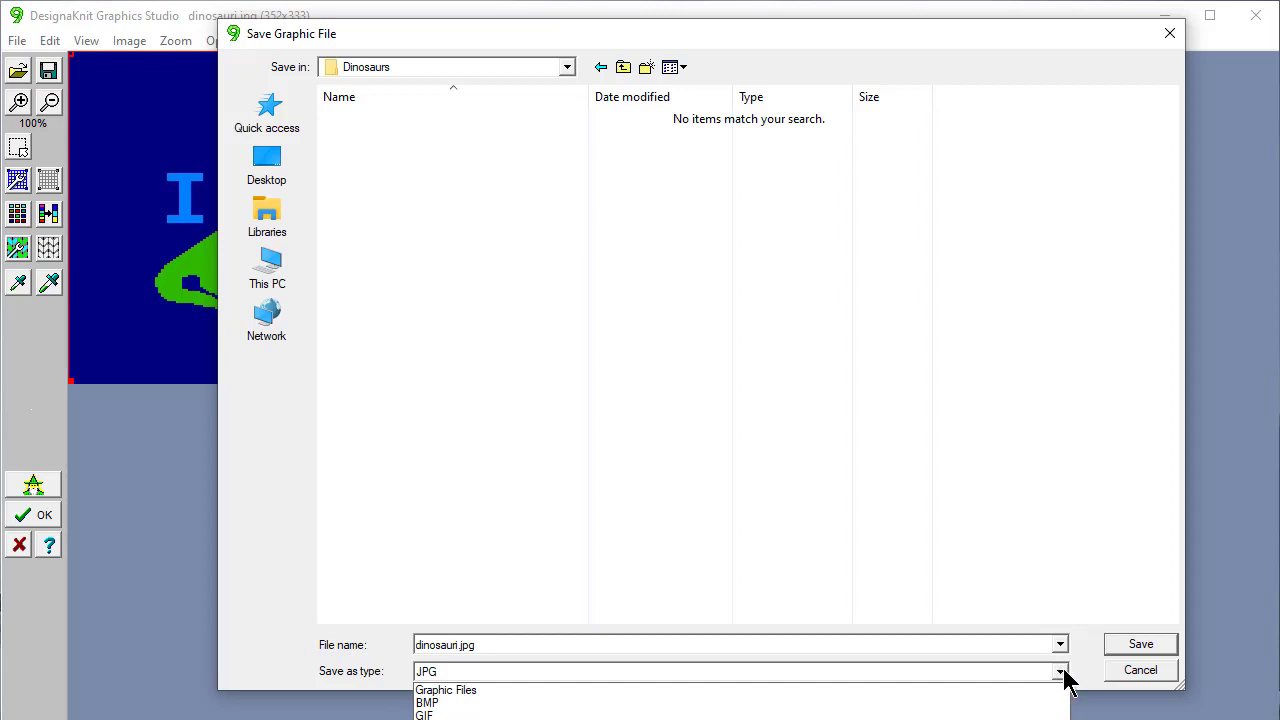
click(1134, 641)
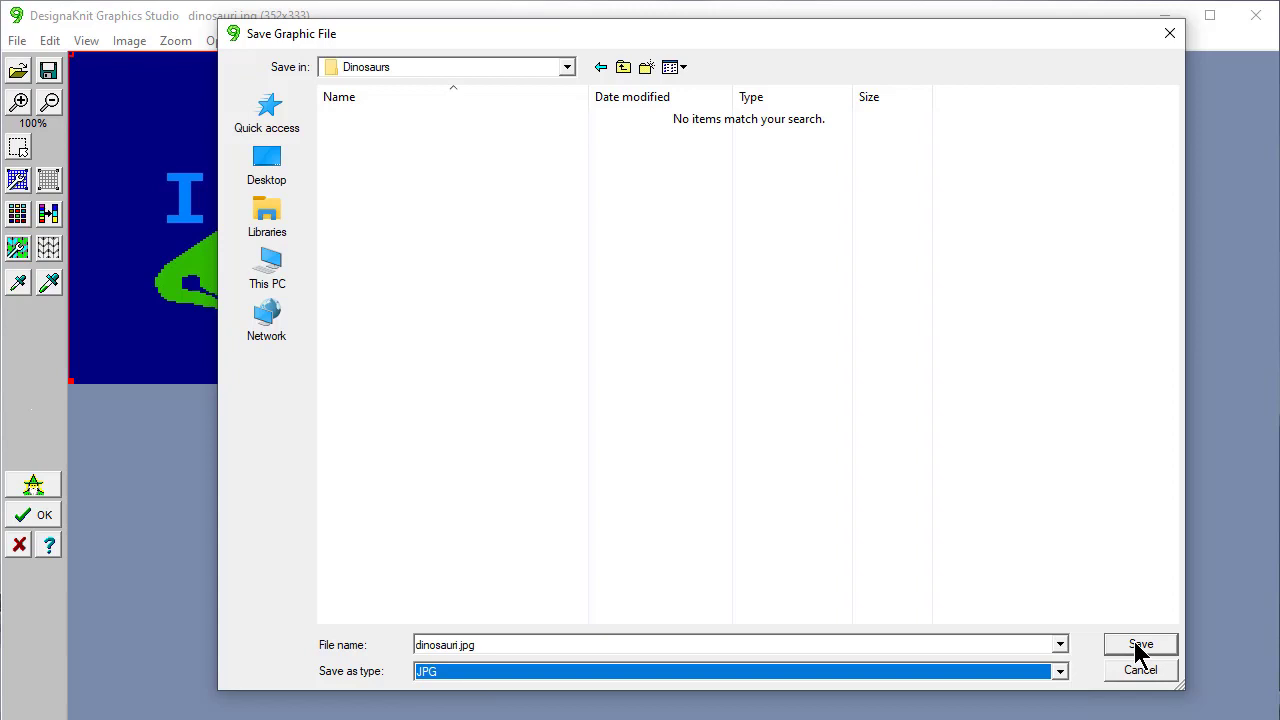
click(1134, 641)
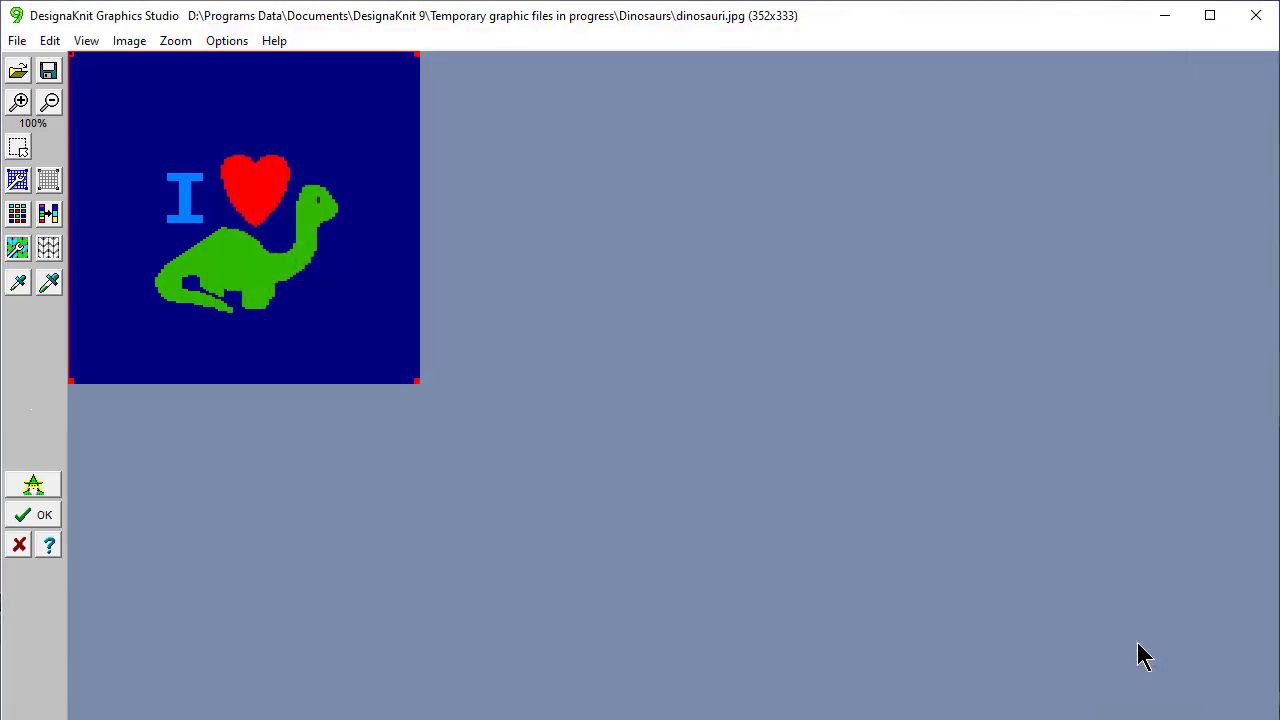
- Close the dinosaur graphic without saving settings, then check the Open dialog and cancel
click(16, 40)
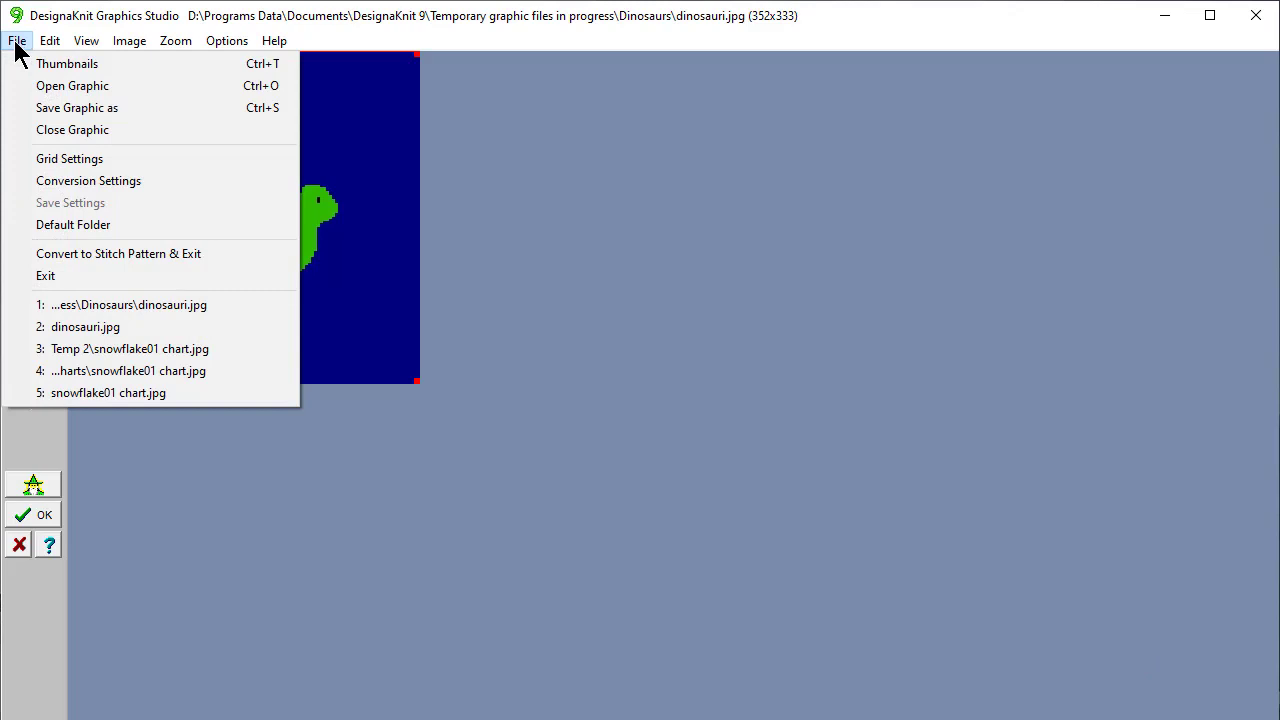
click(22, 130)
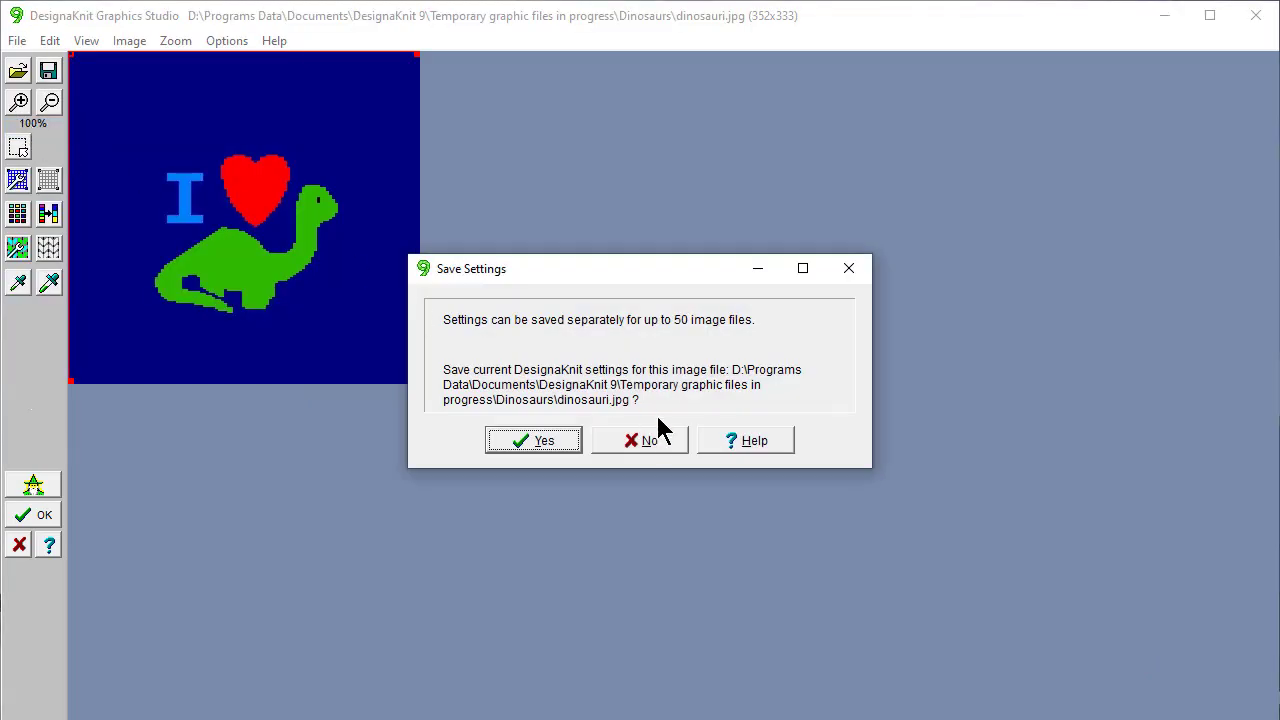
click(640, 440)
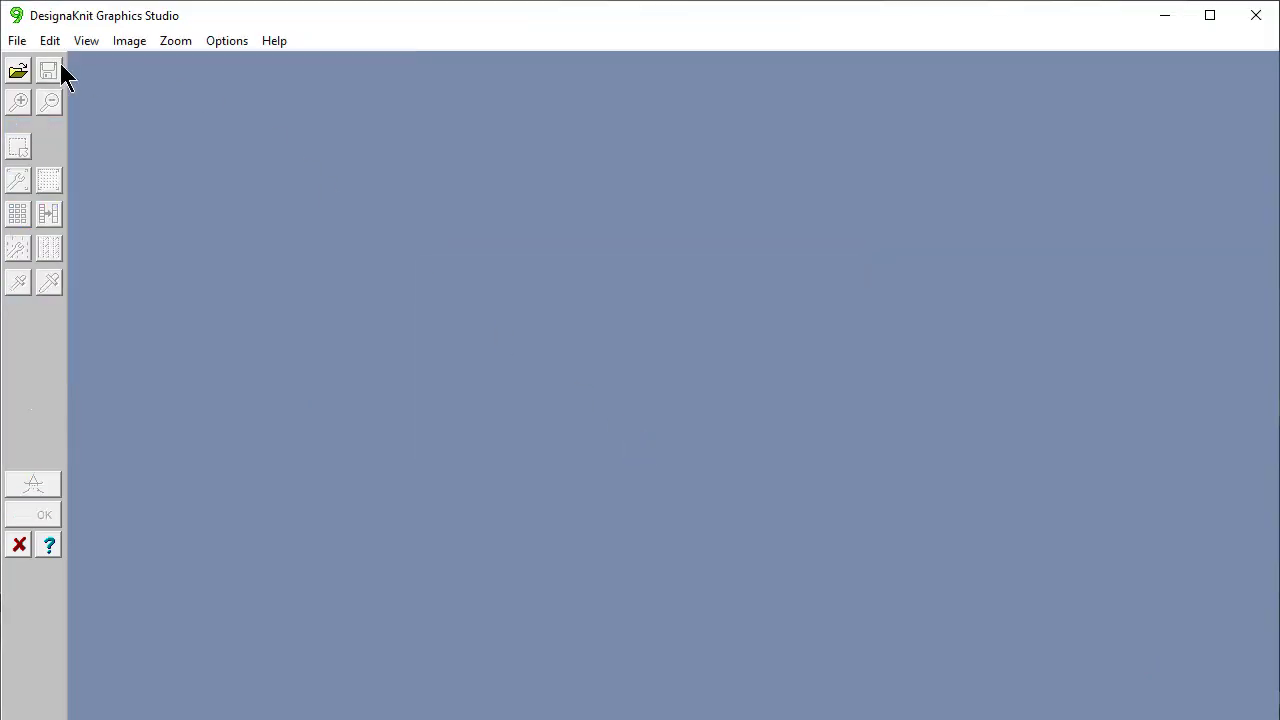
click(18, 72)
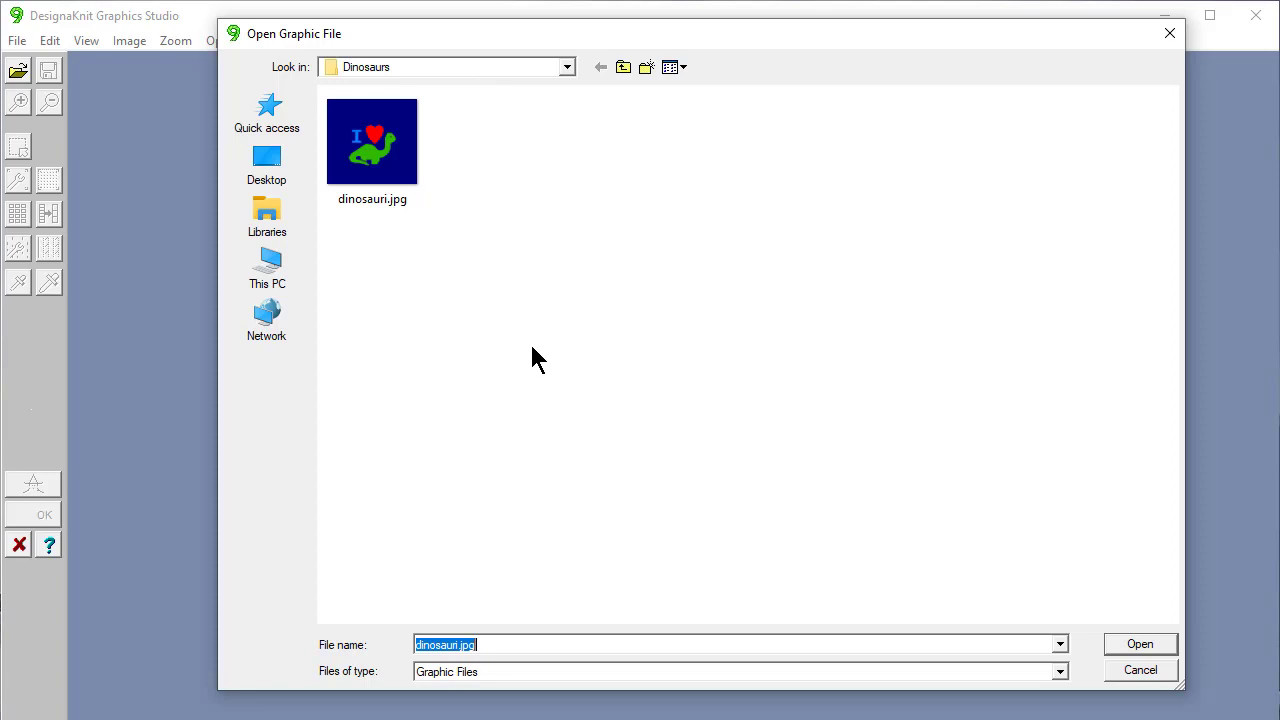
click(1143, 672)
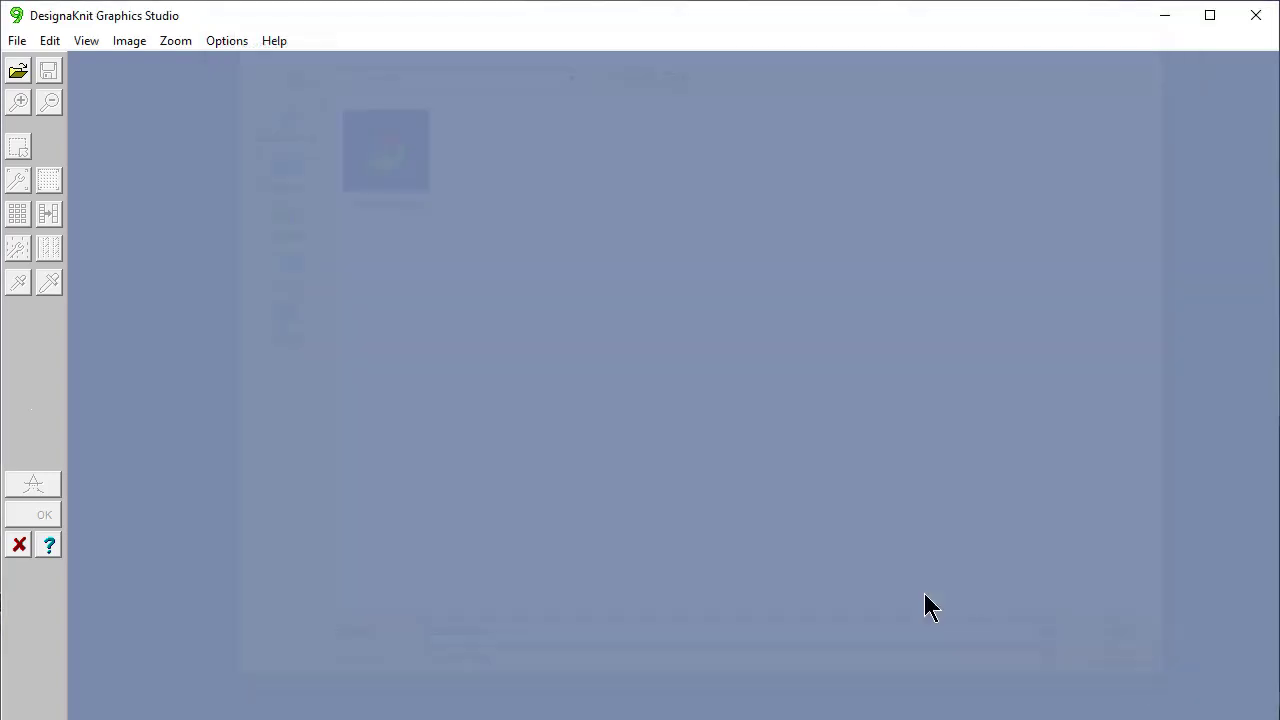
click(16, 42)
click(55, 232)
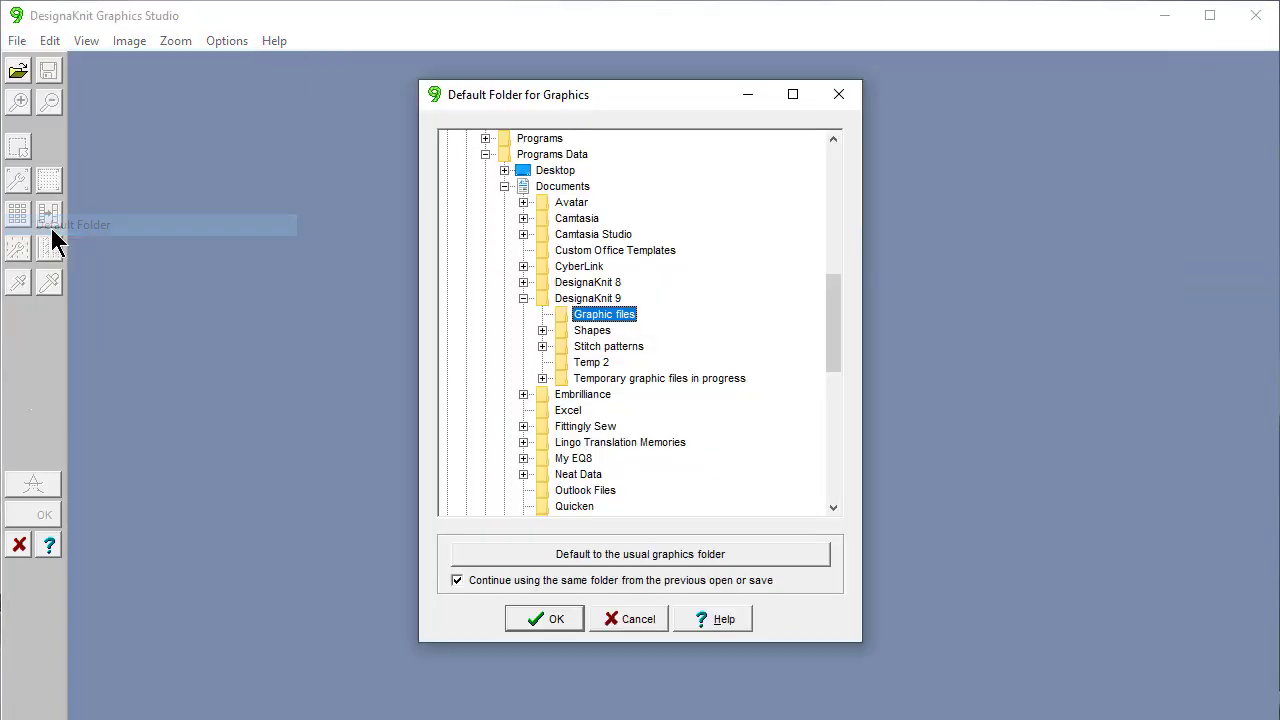
click(646, 378)
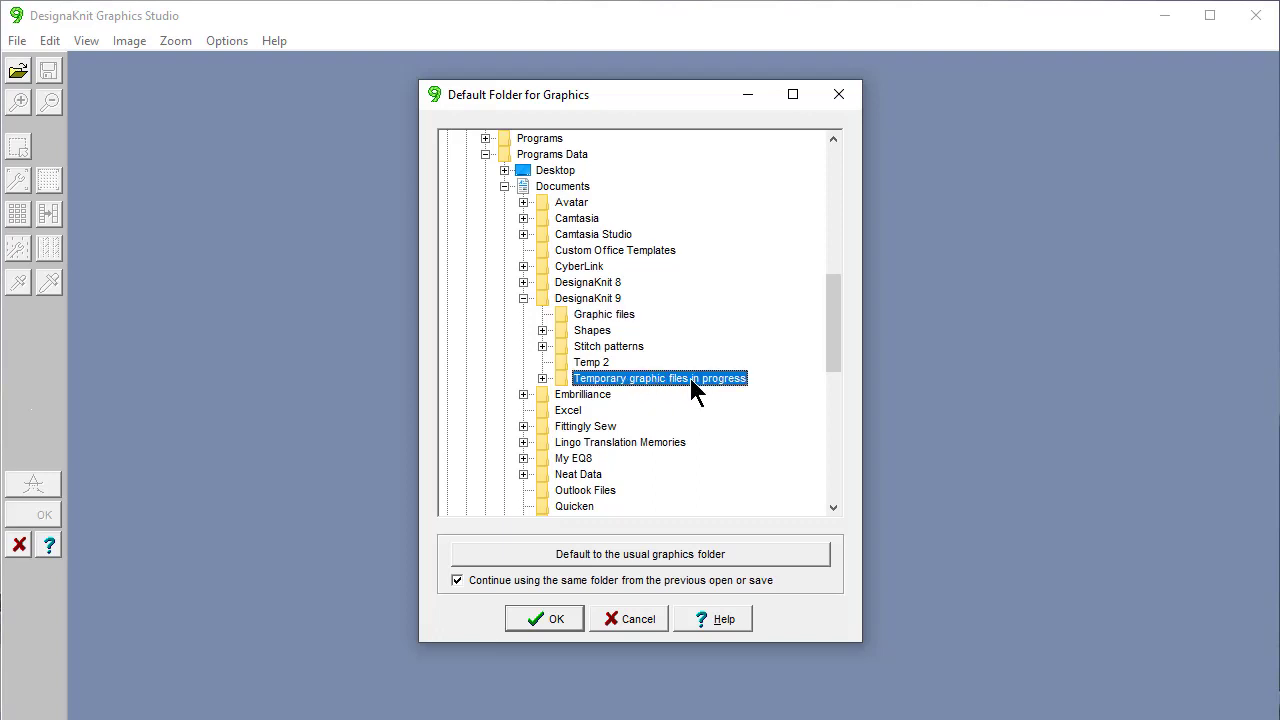
click(691, 381)
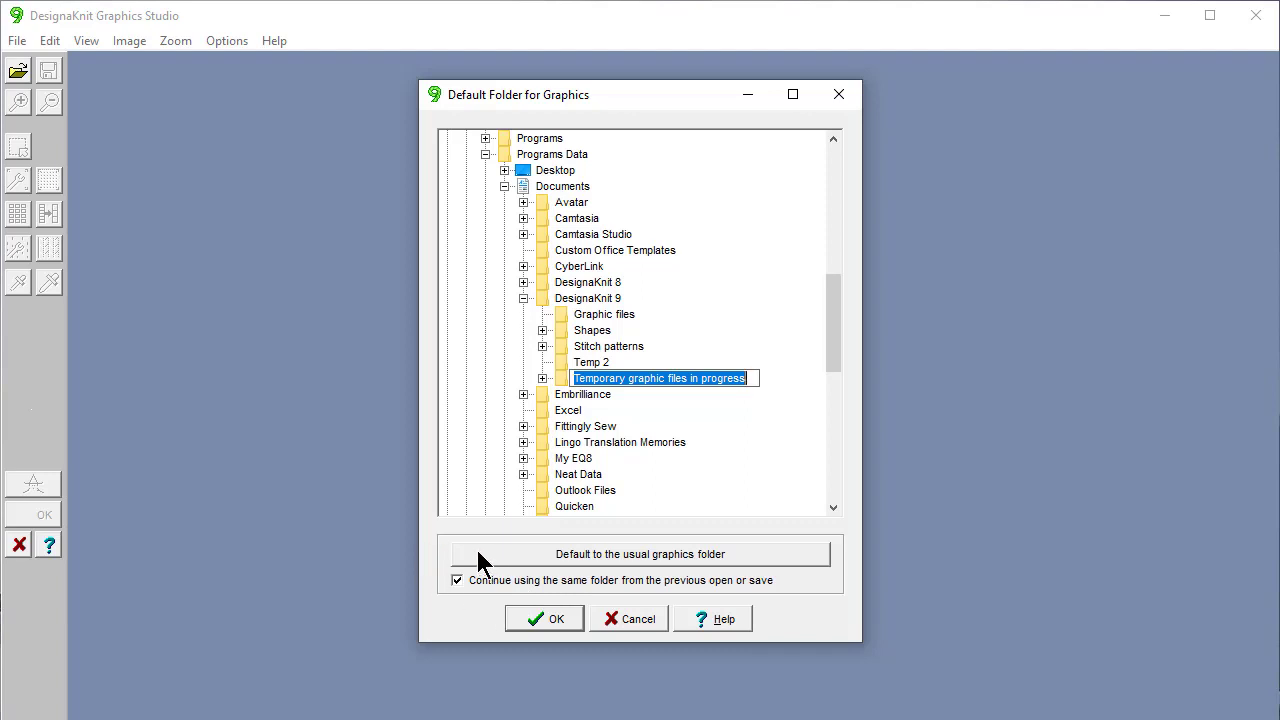
click(633, 613)
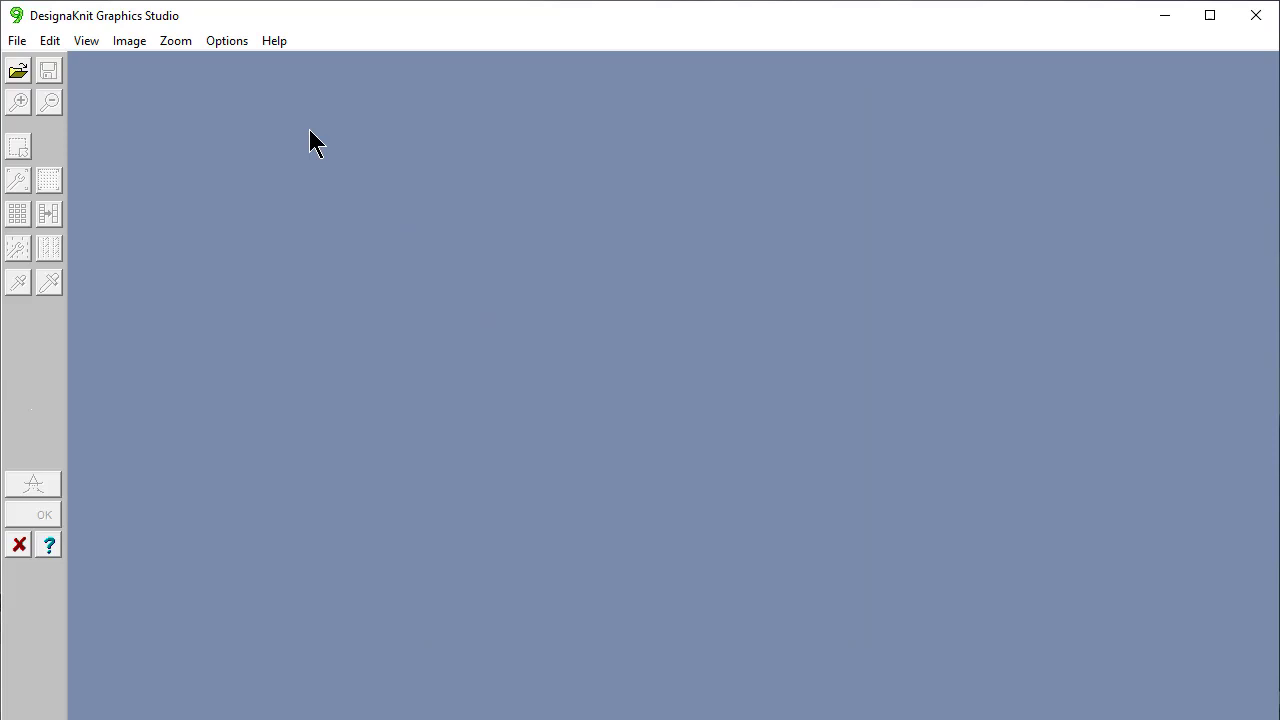
click(20, 40)
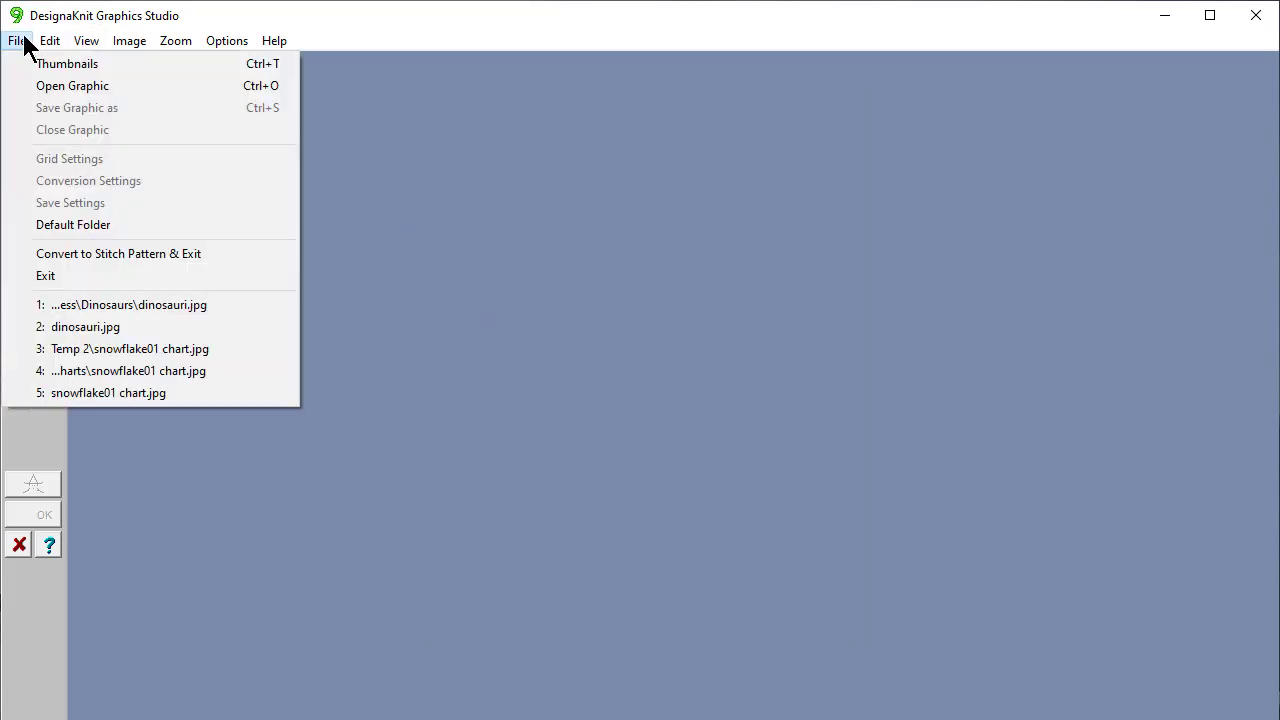
click(52, 232)
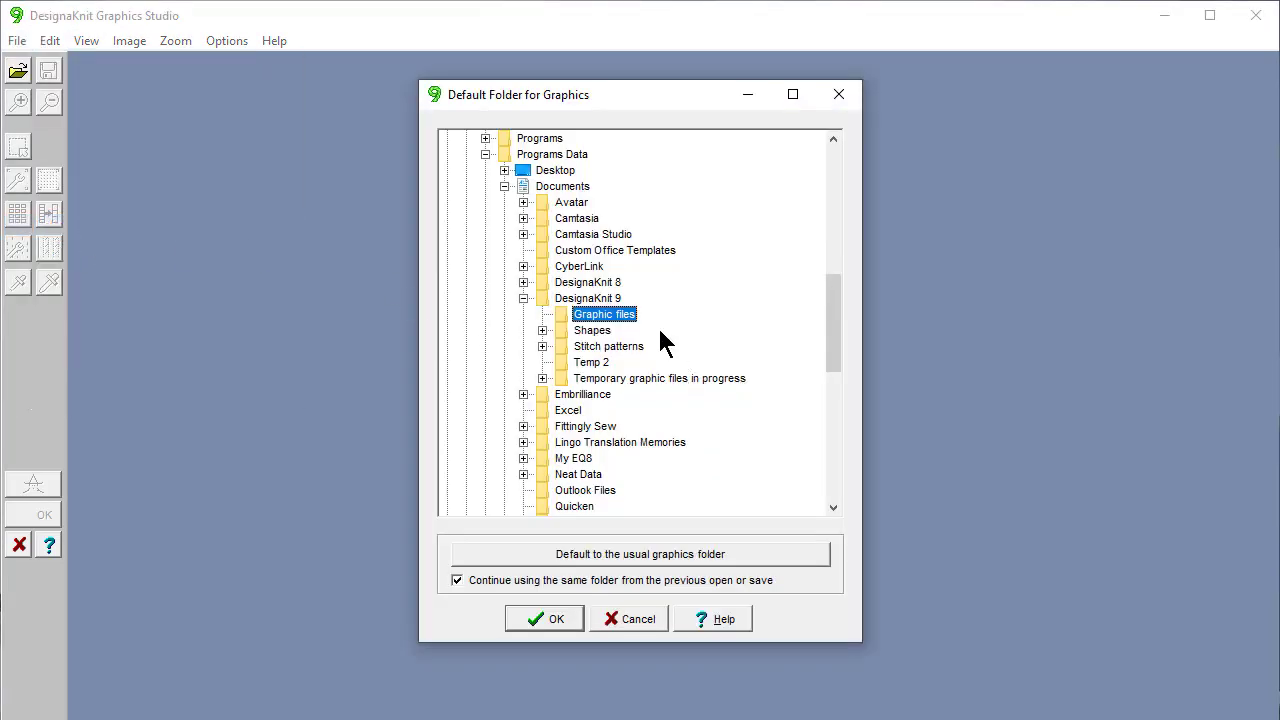
click(542, 378)
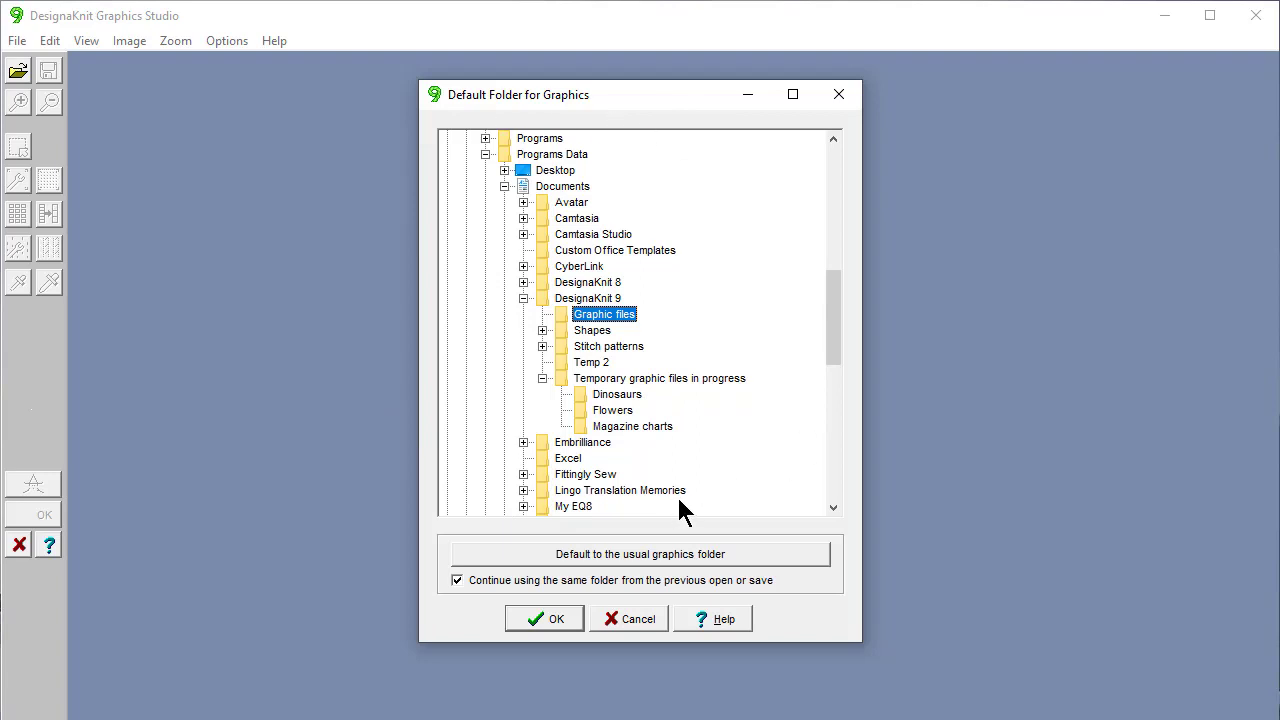
click(635, 615)
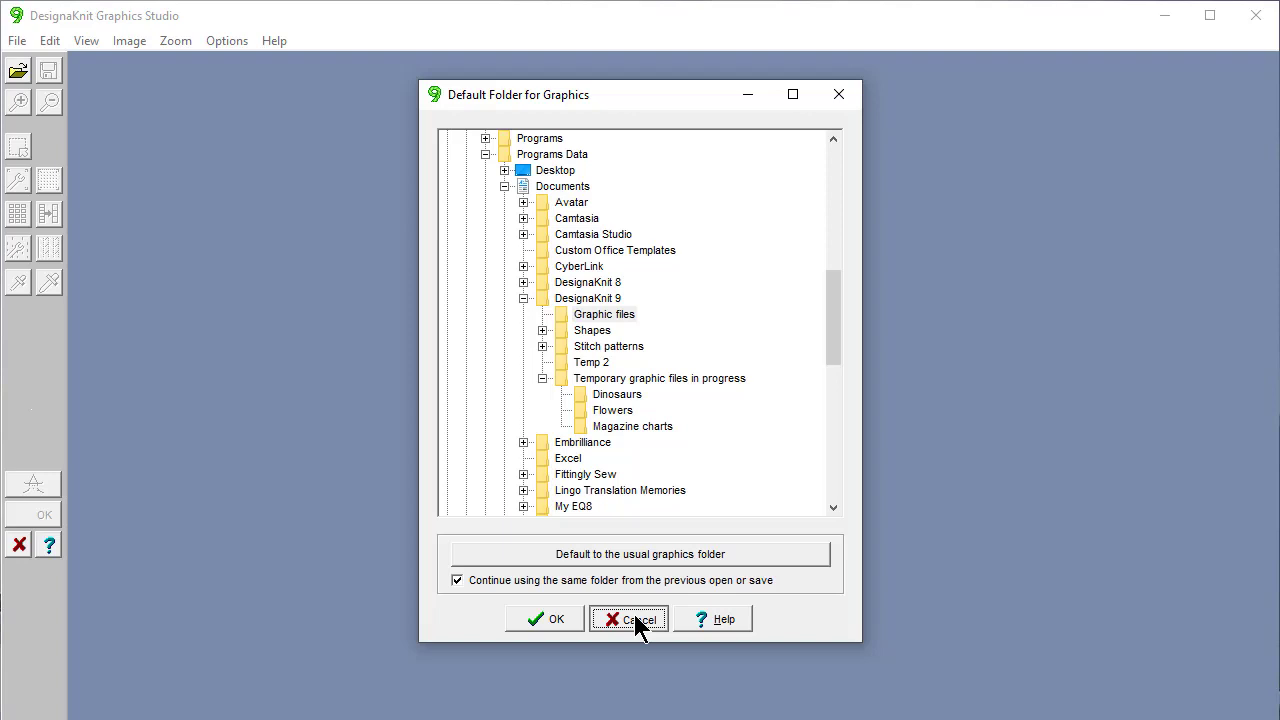
click(634, 614)
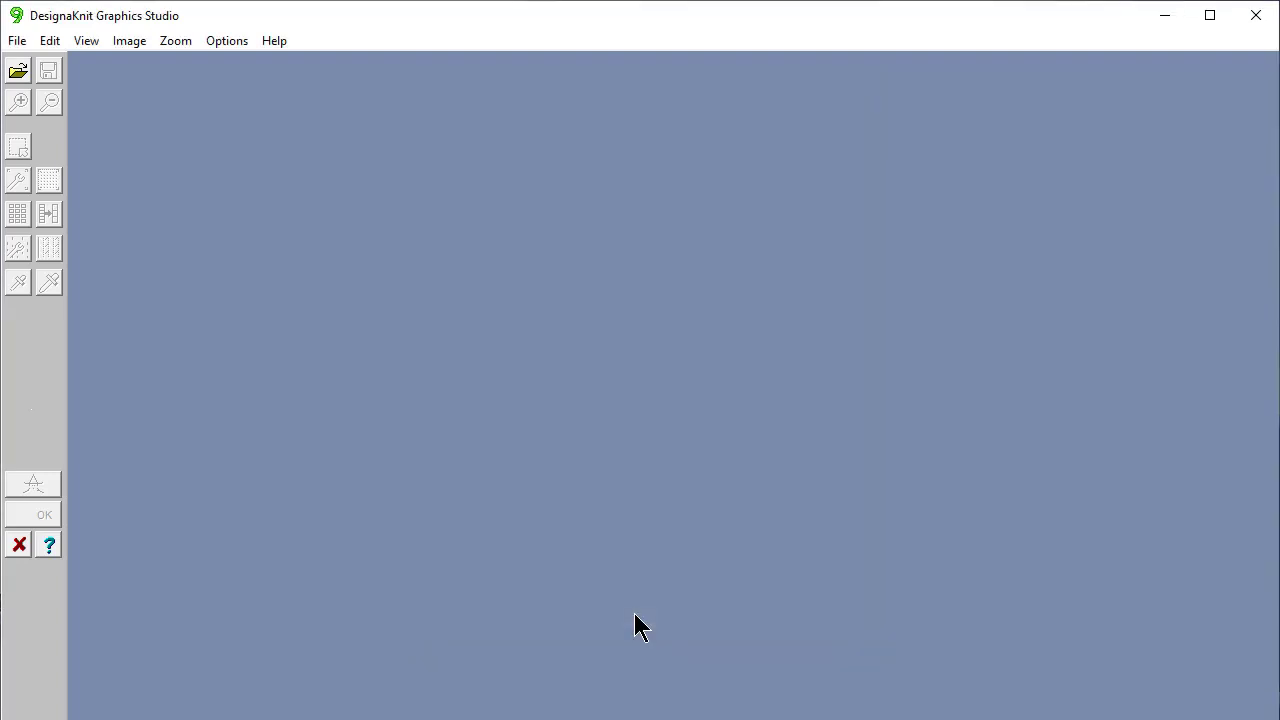
- Create a folder named Children inside Temporary graphic files in progress via the Open dialog
click(18, 72)
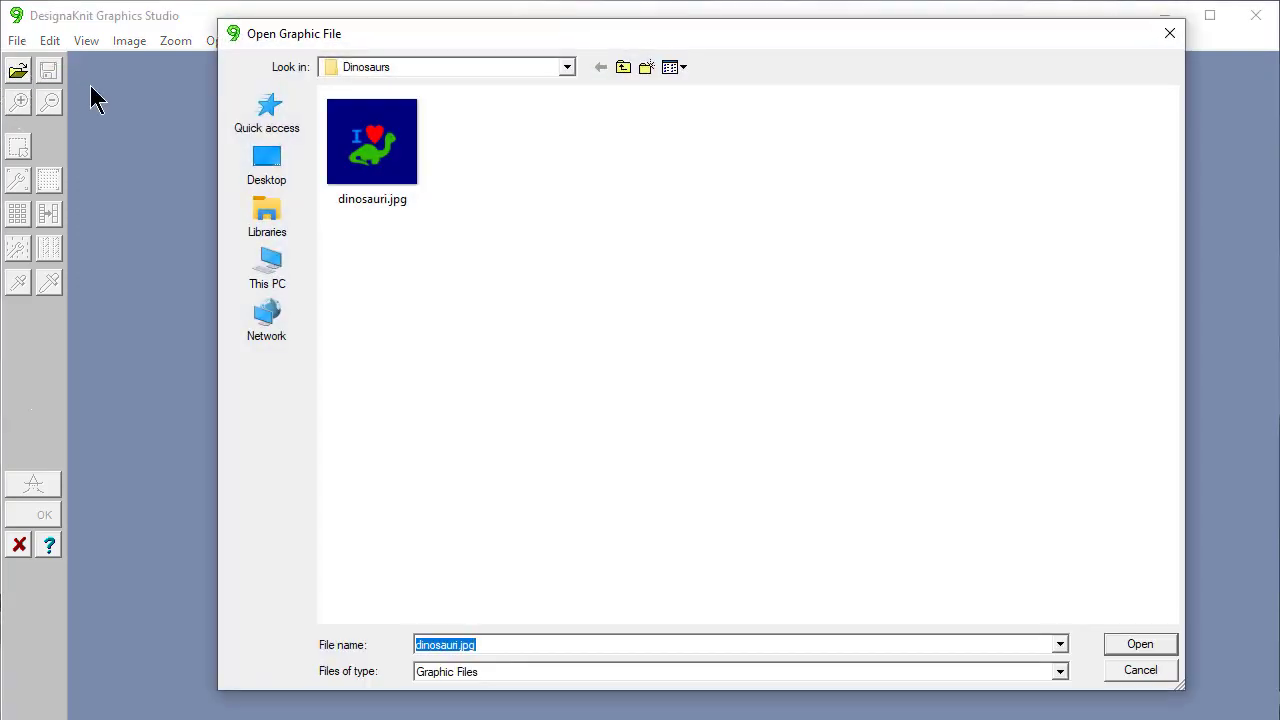
click(567, 67)
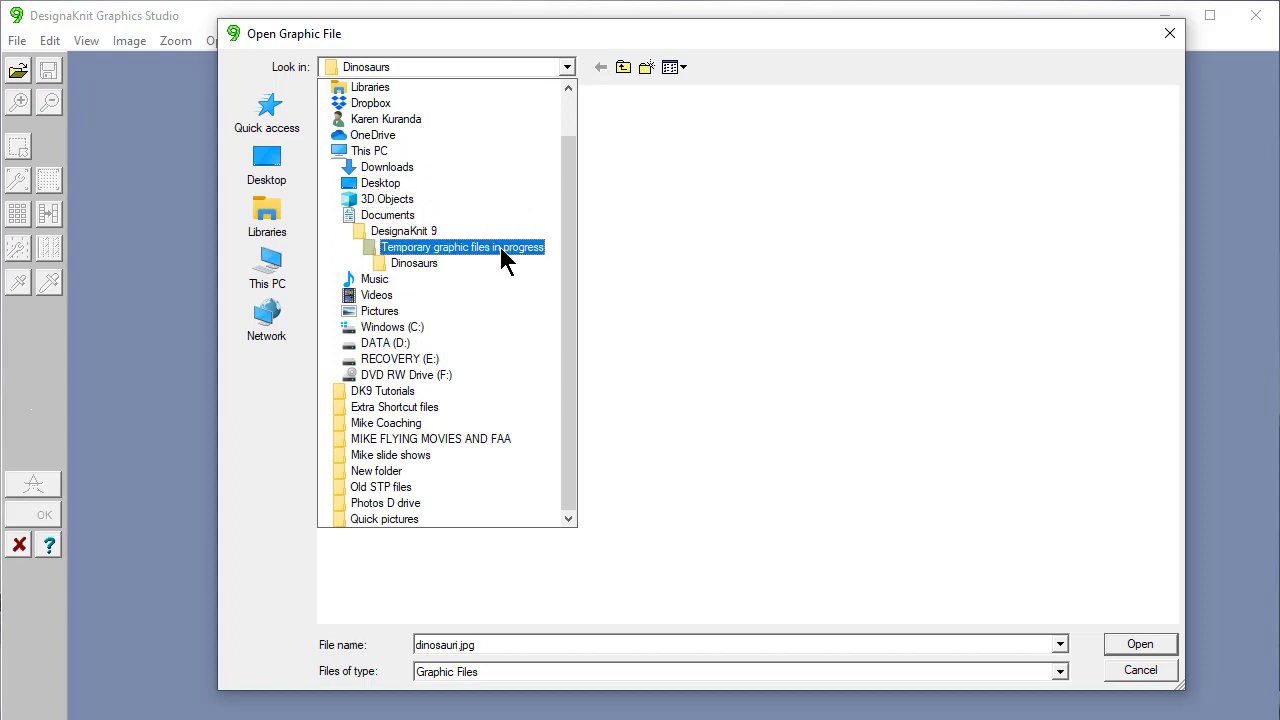
click(503, 257)
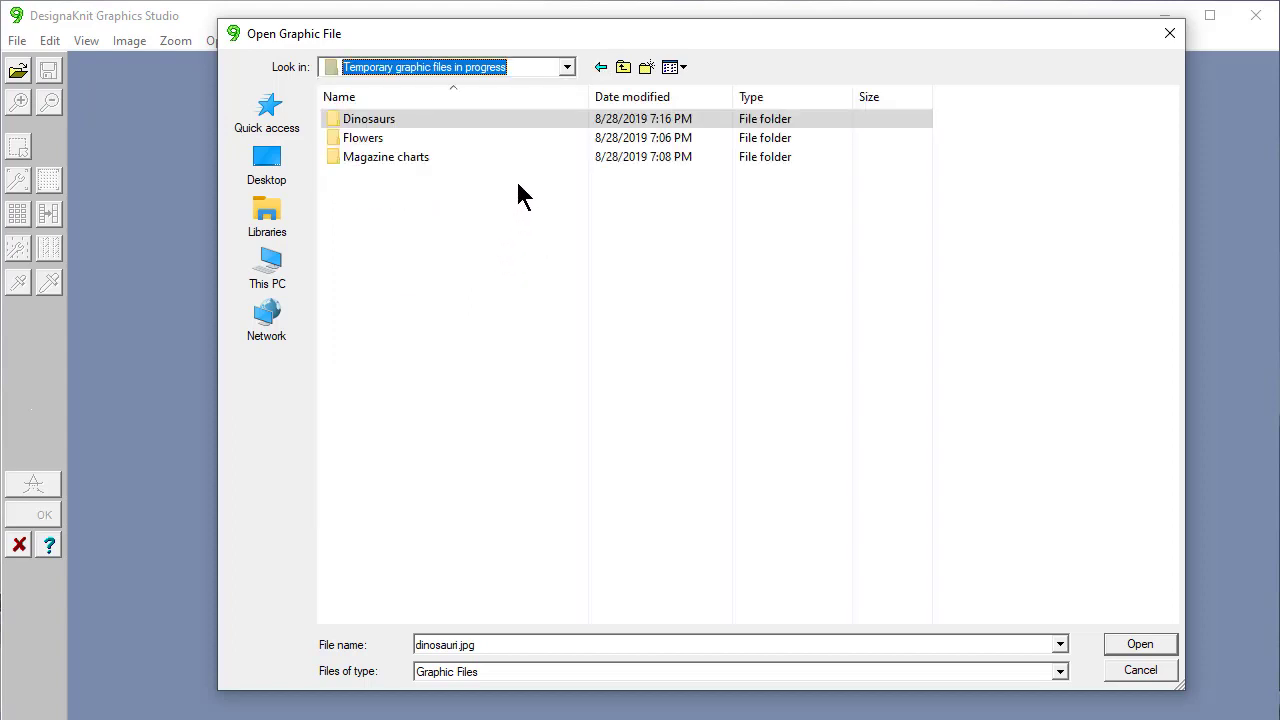
click(646, 67)
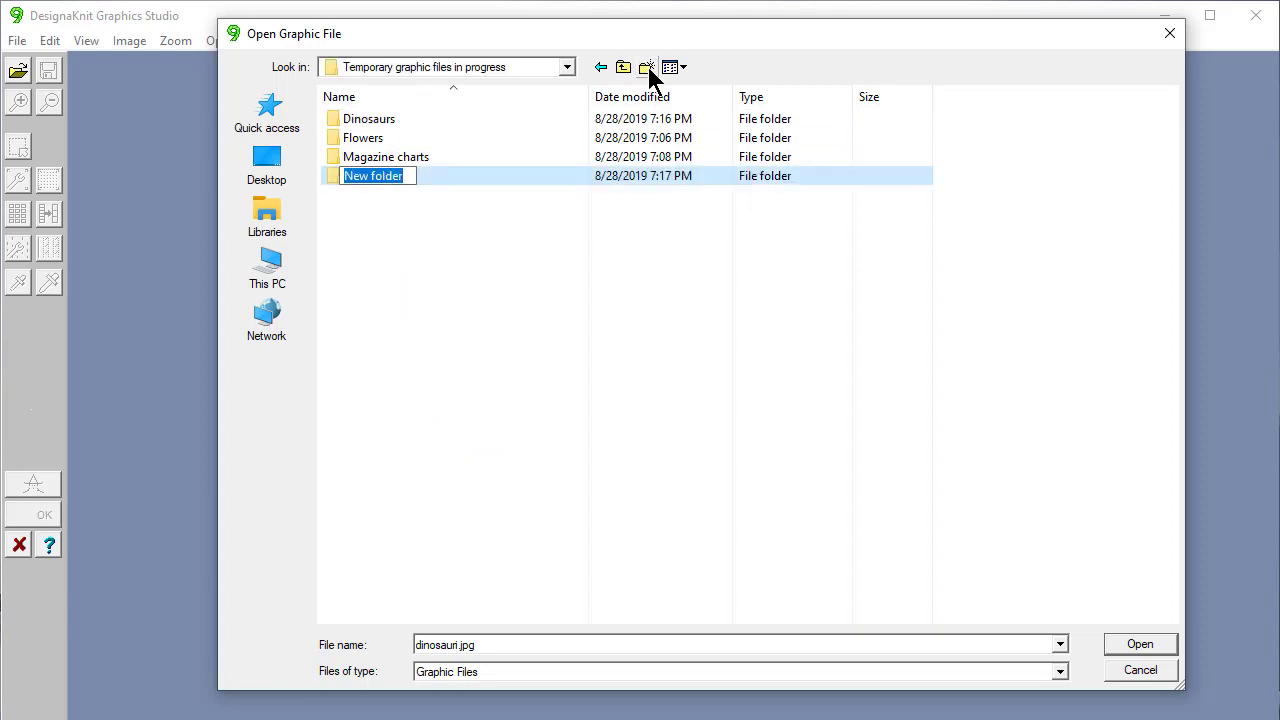
text(Chi)
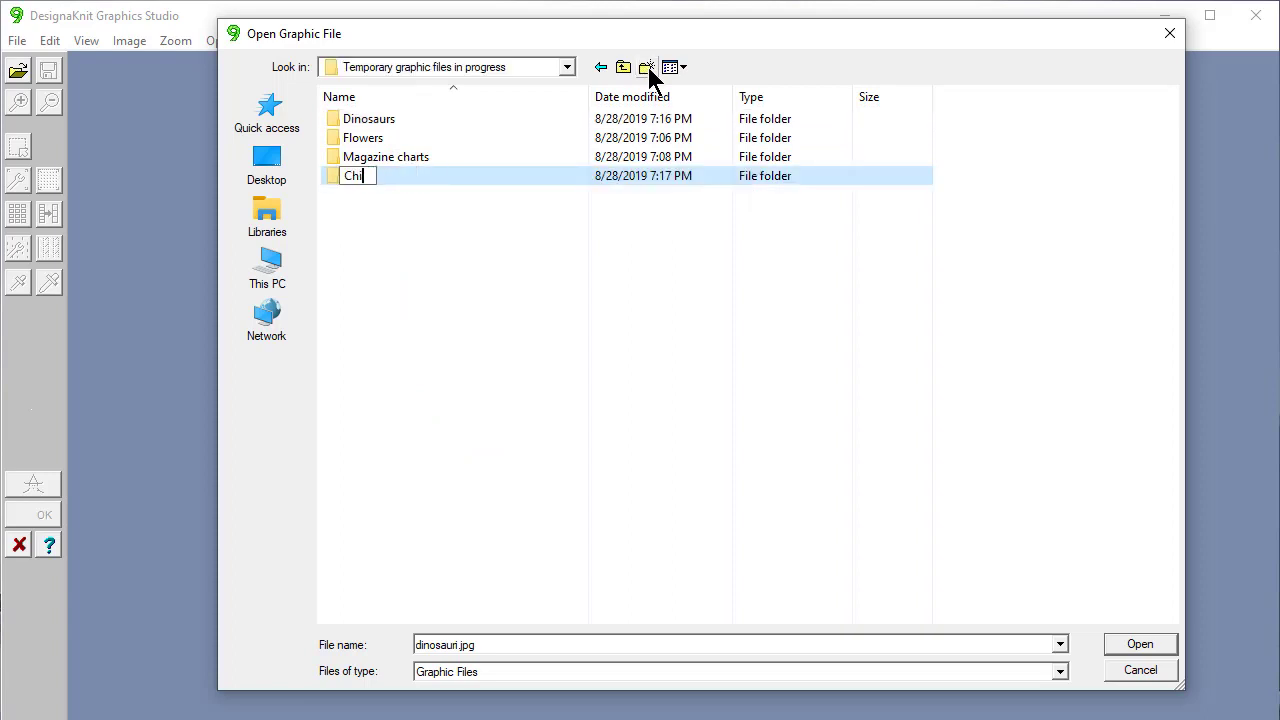
text(ldren)
key(Return)
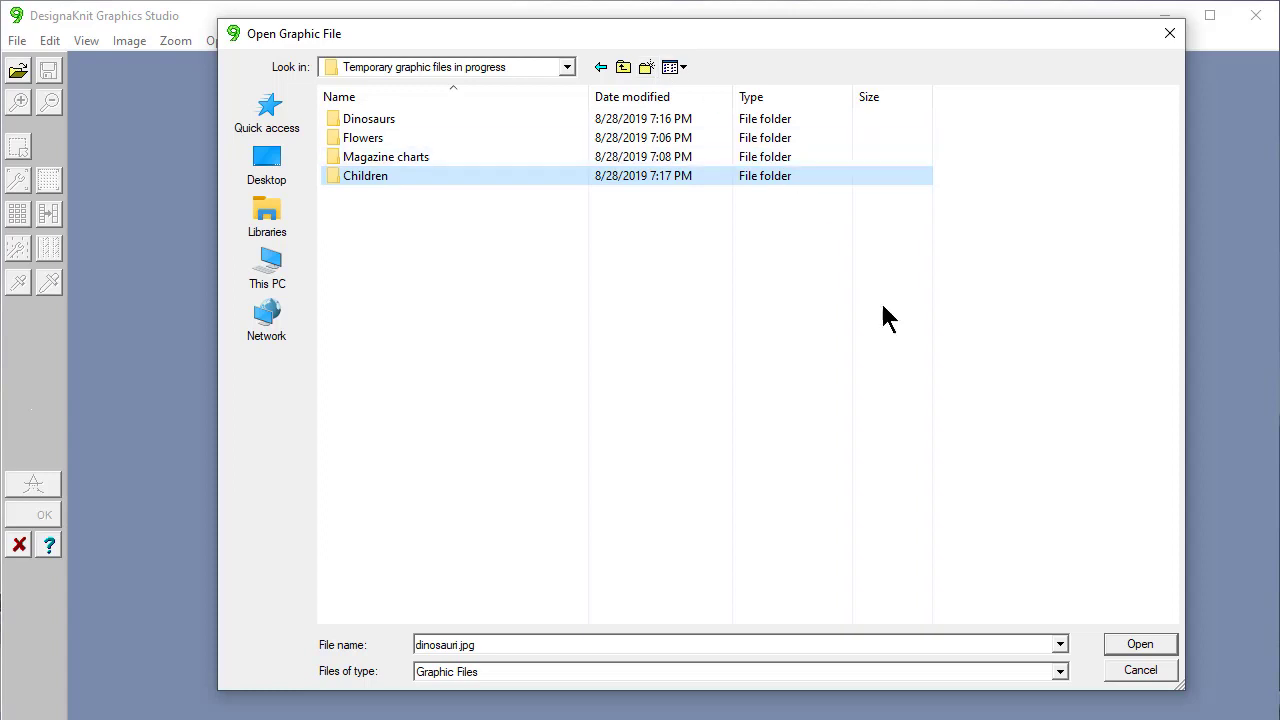
- Cancel the file dialog and Default Folder settings, then relaunch Graphics Studio
click(1132, 675)
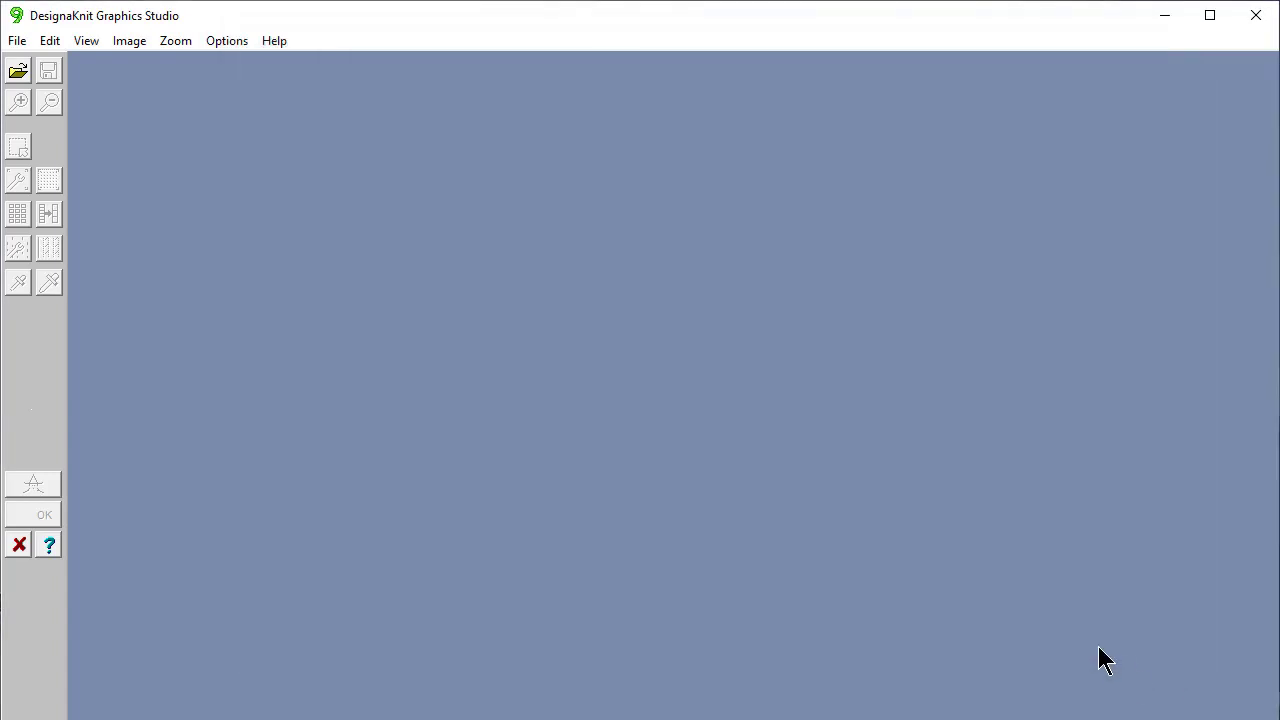
click(22, 44)
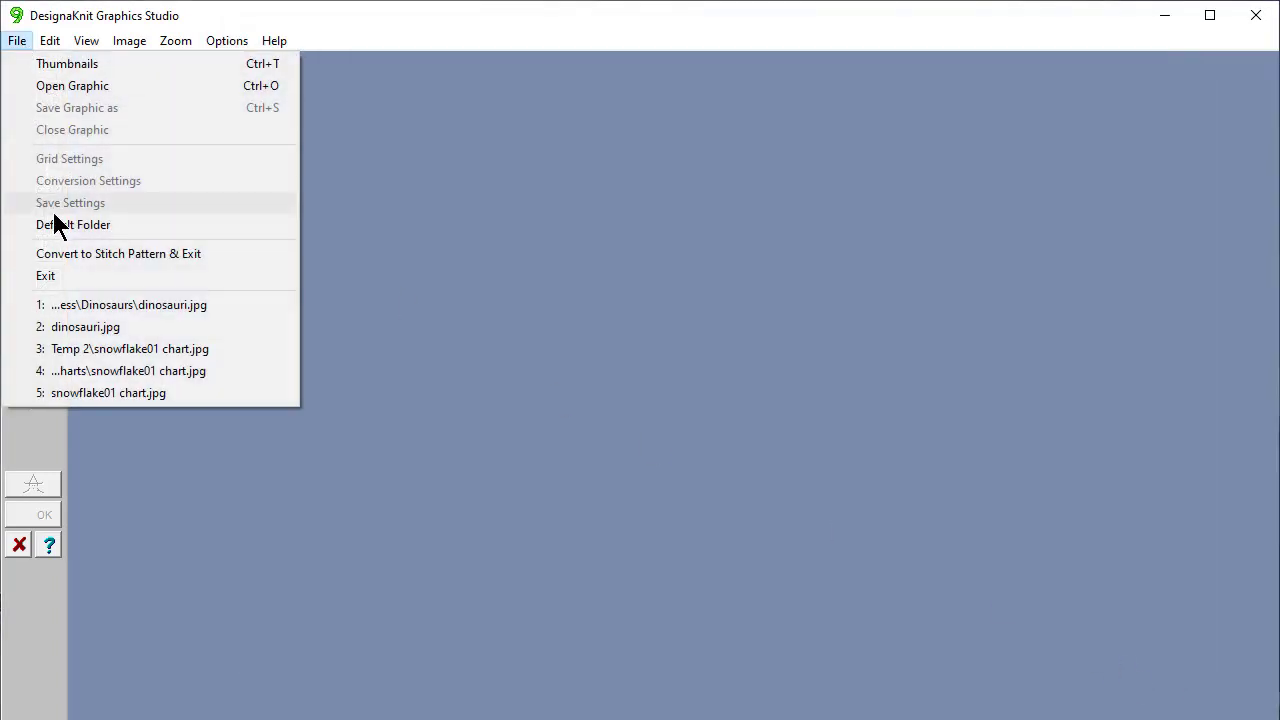
click(30, 222)
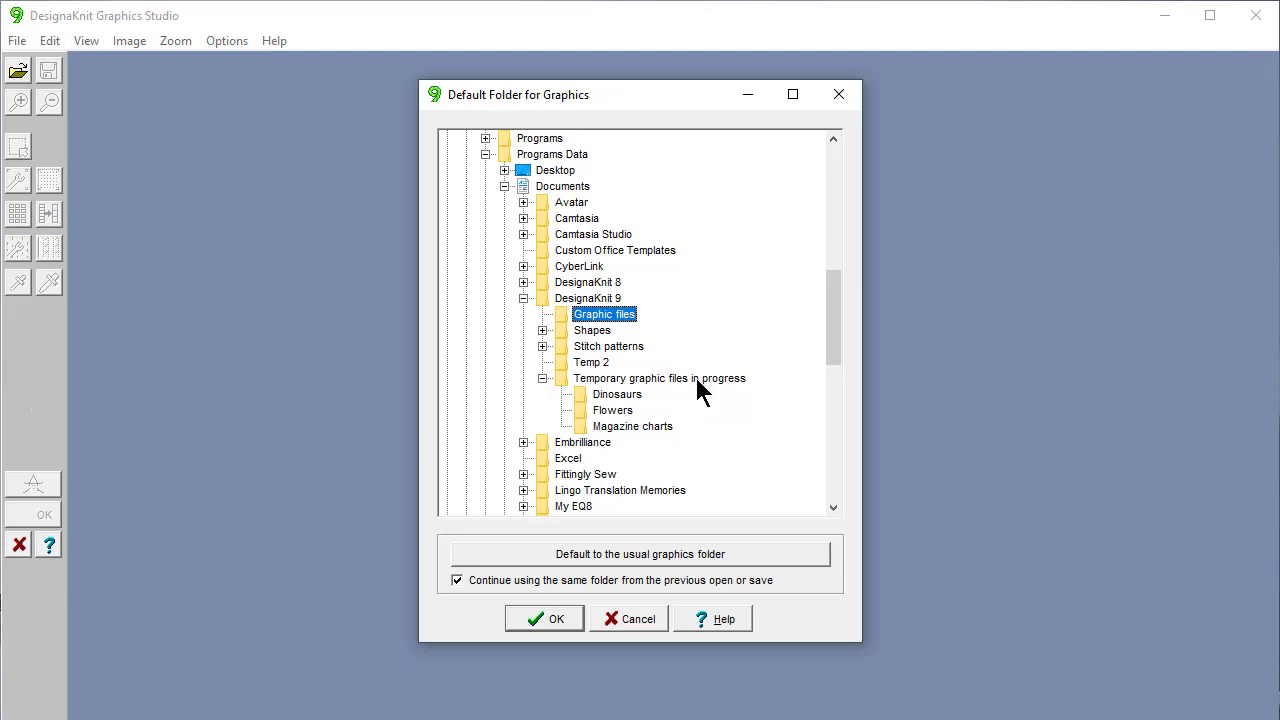
click(631, 617)
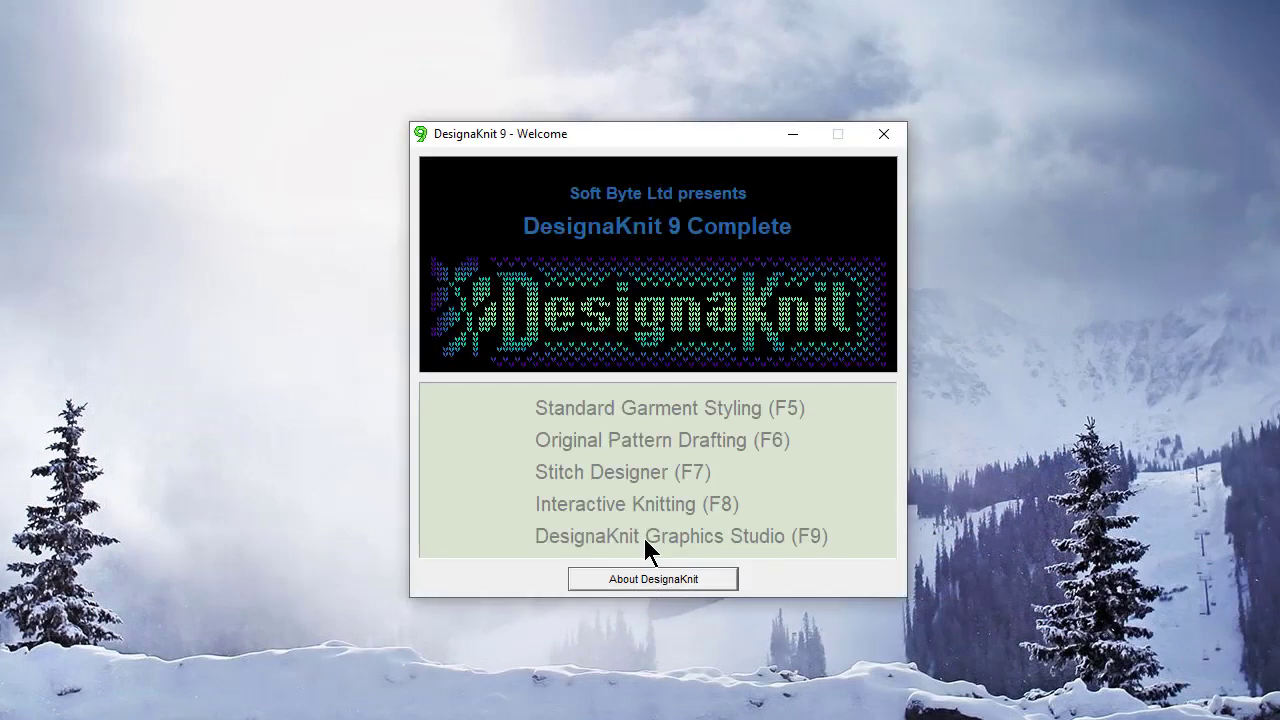
click(642, 534)
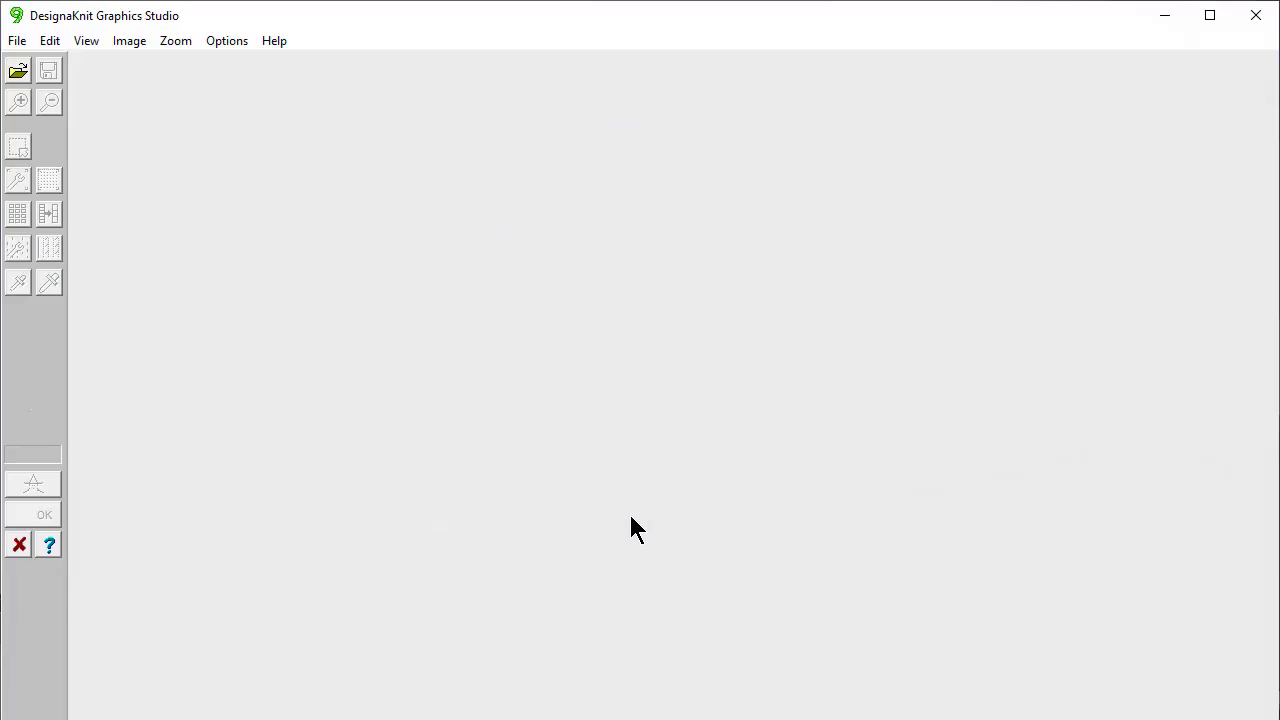
- Set Temporary graphic files in progress > Children as the default graphics folder
click(18, 42)
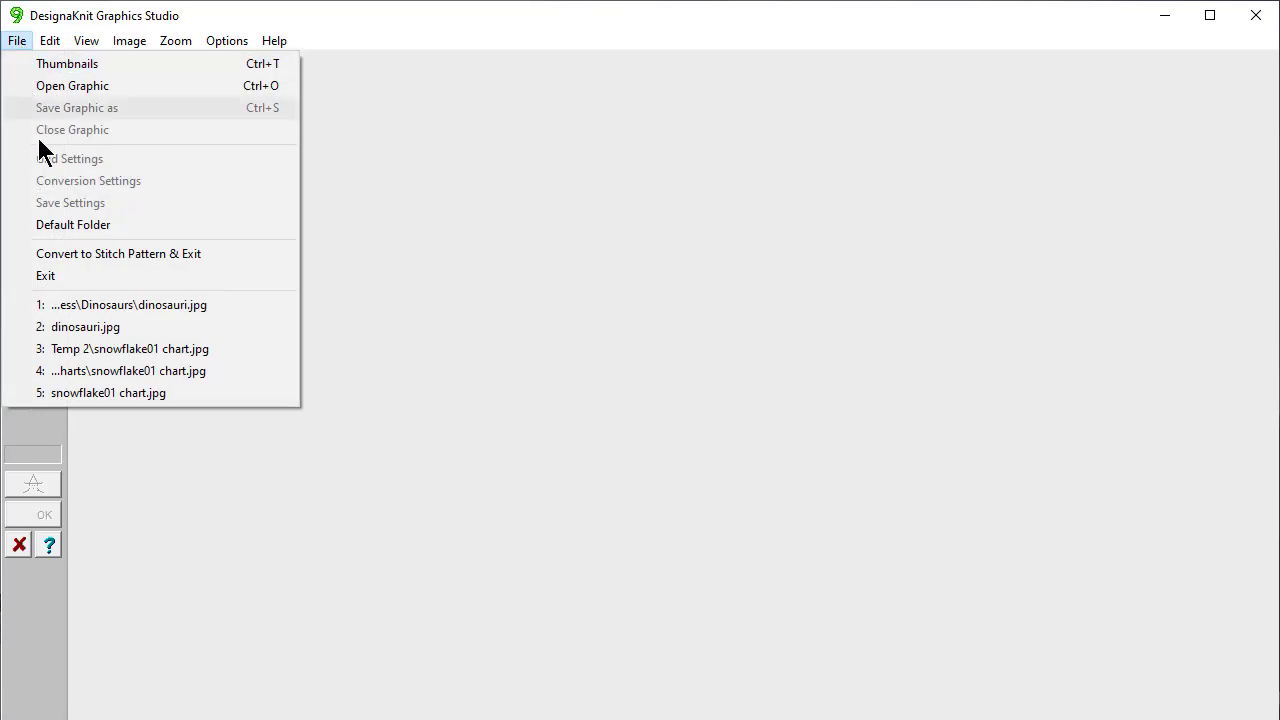
click(52, 228)
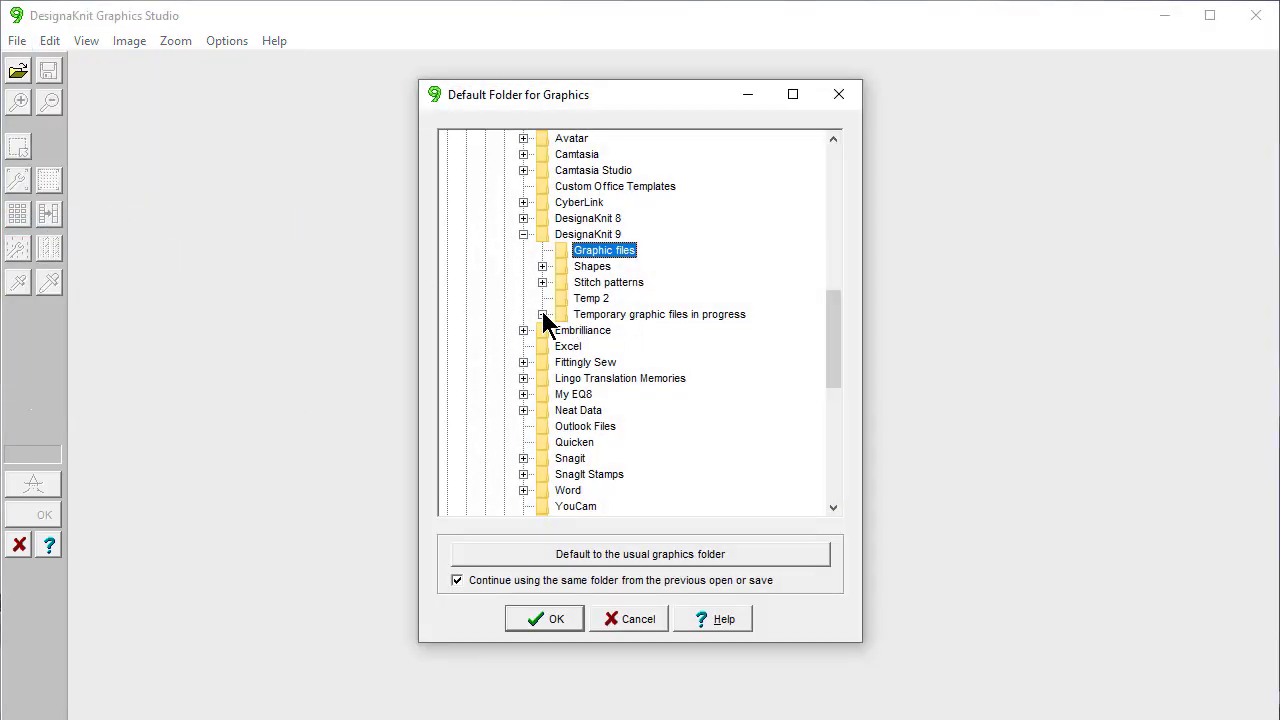
click(542, 314)
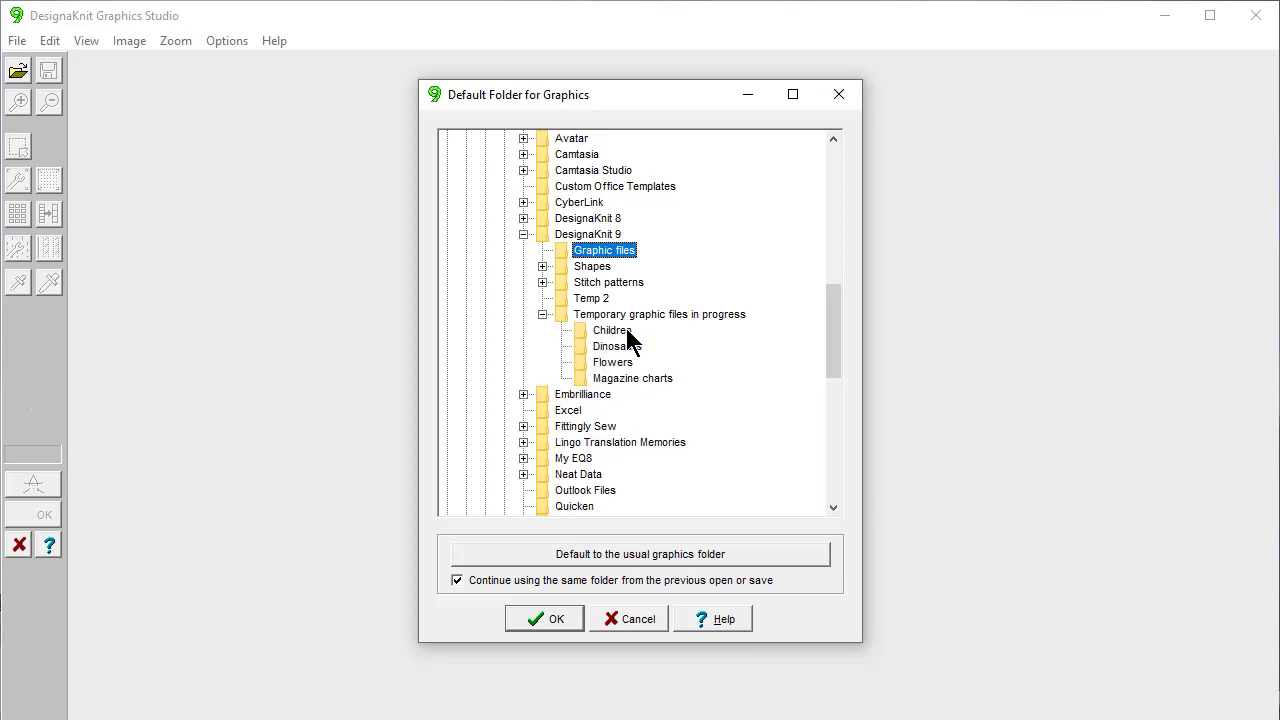
click(612, 336)
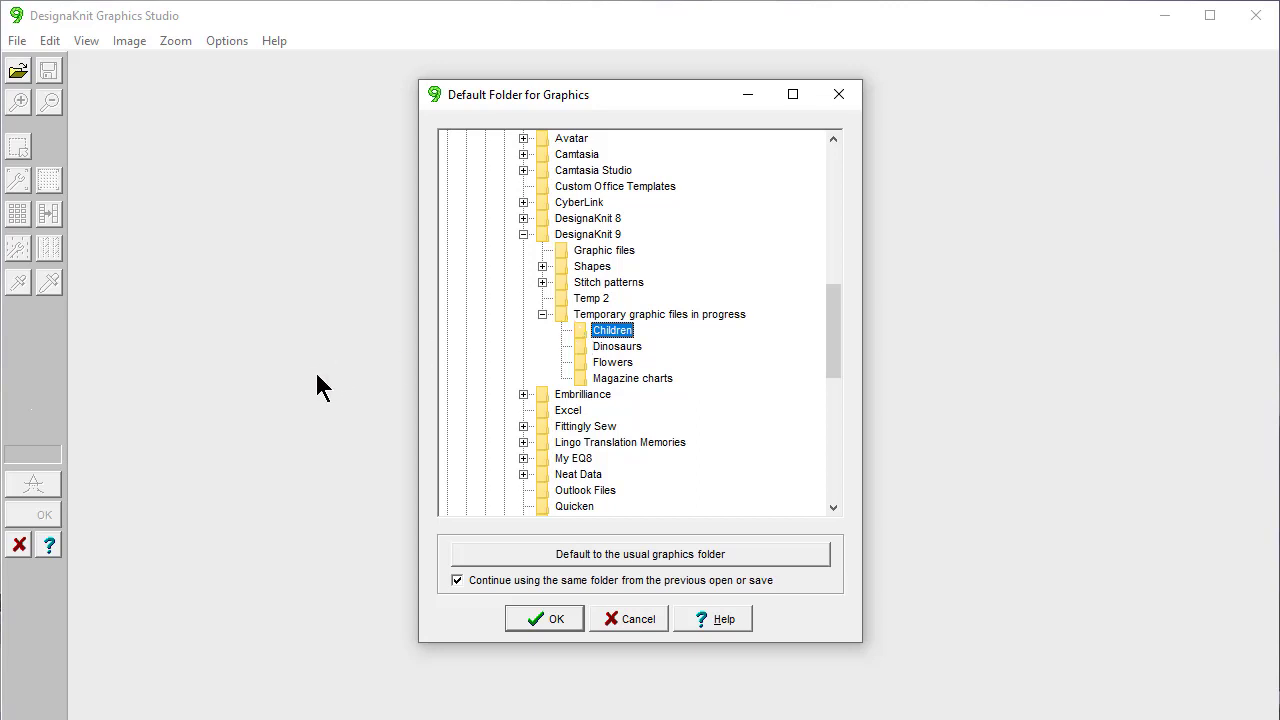
key(Return)
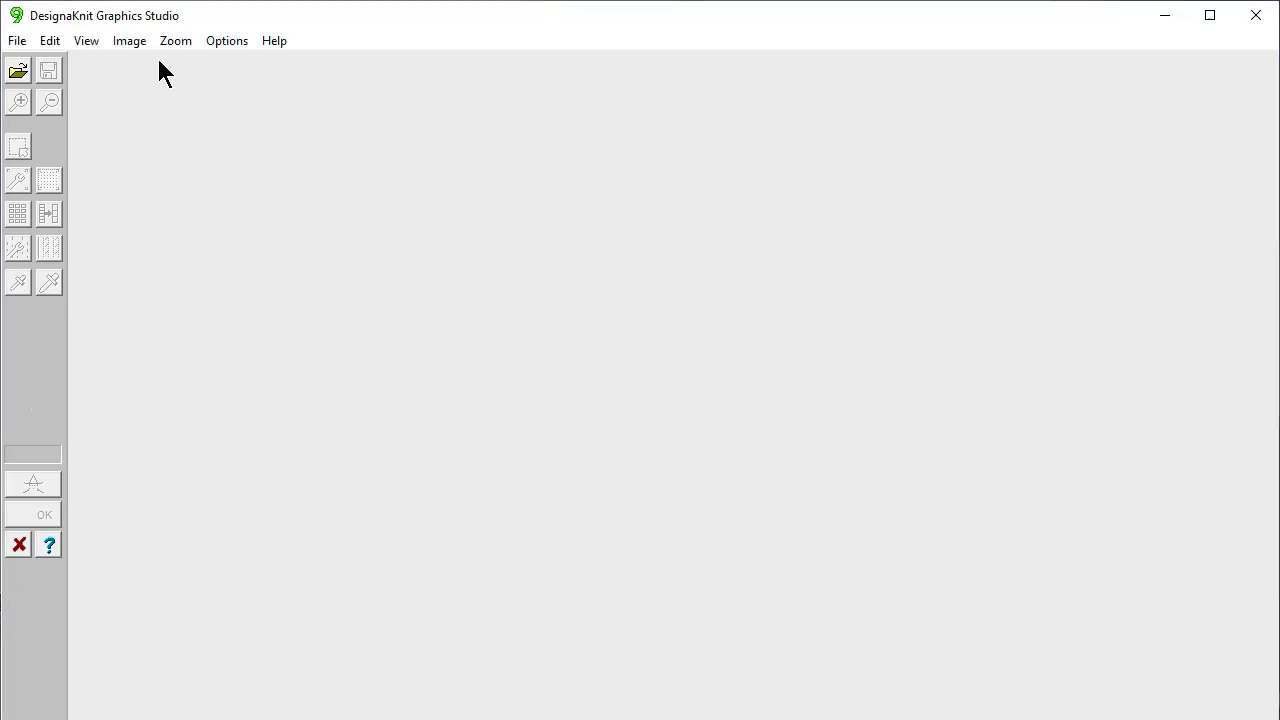
- Open snowflake01 chart.jpg from the Graphic files thumbnails
click(17, 72)
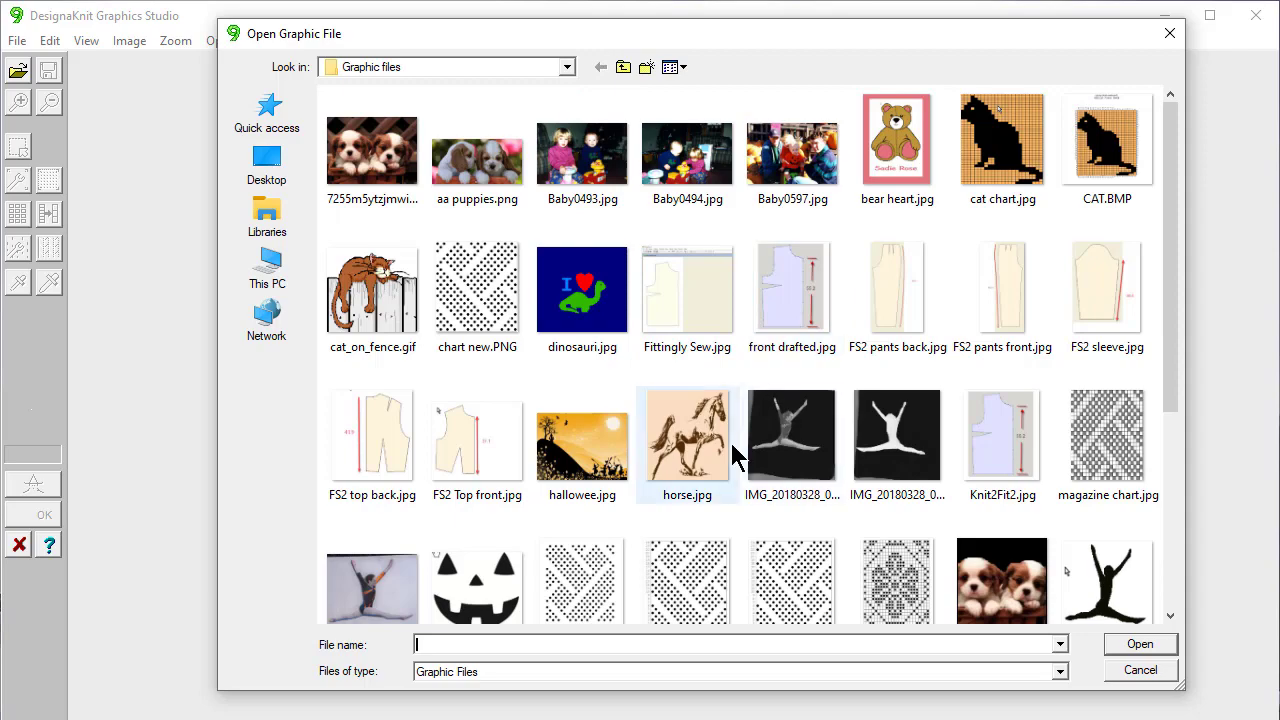
drag(1172, 355, 1205, 582)
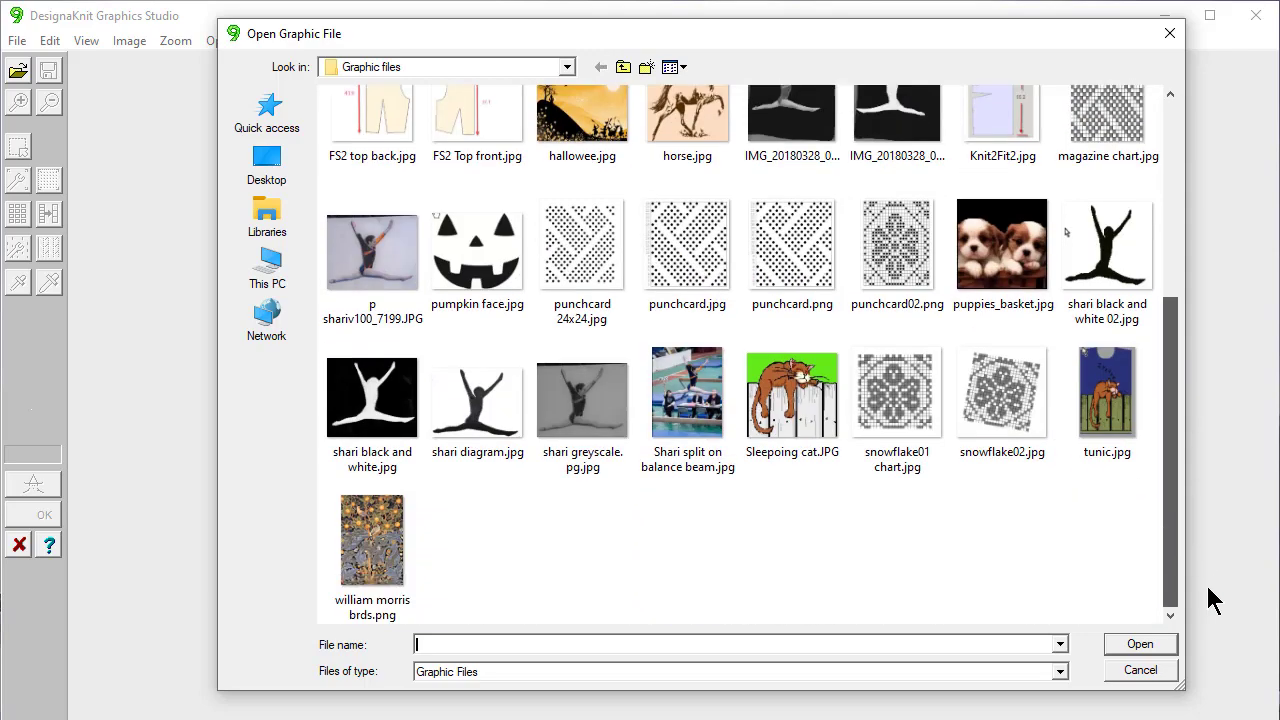
double_click(895, 400)
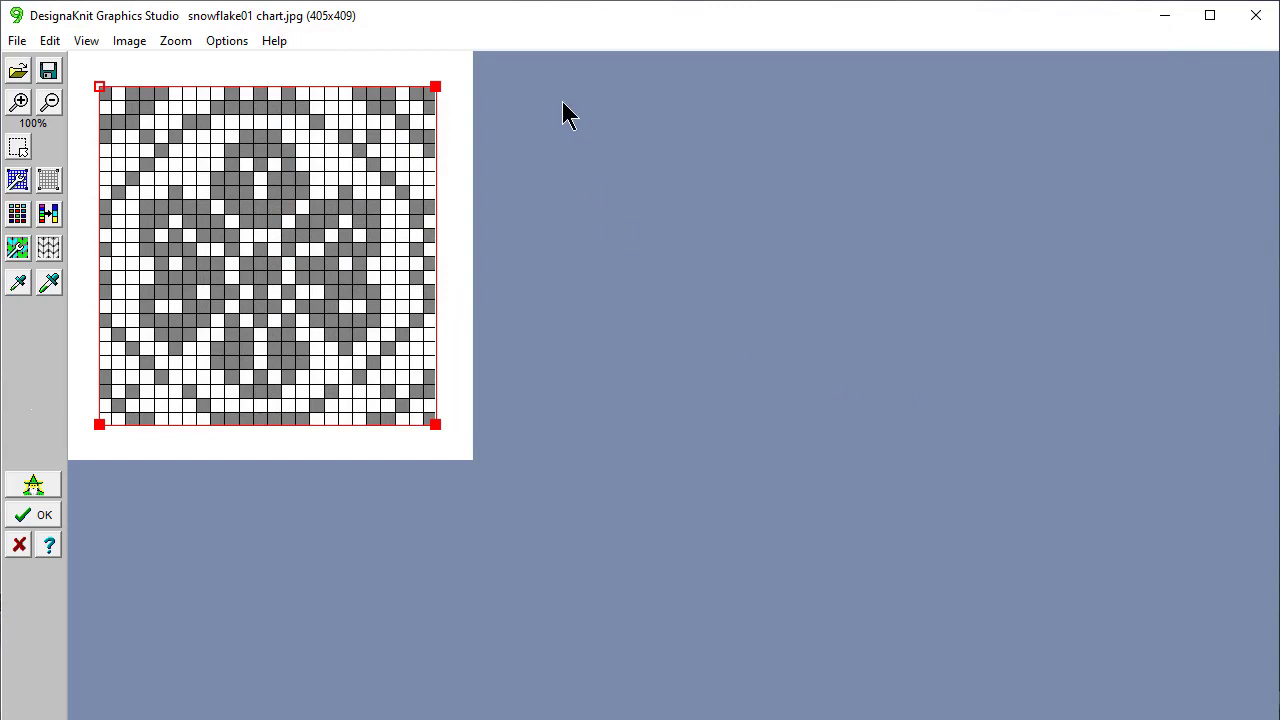
click(16, 40)
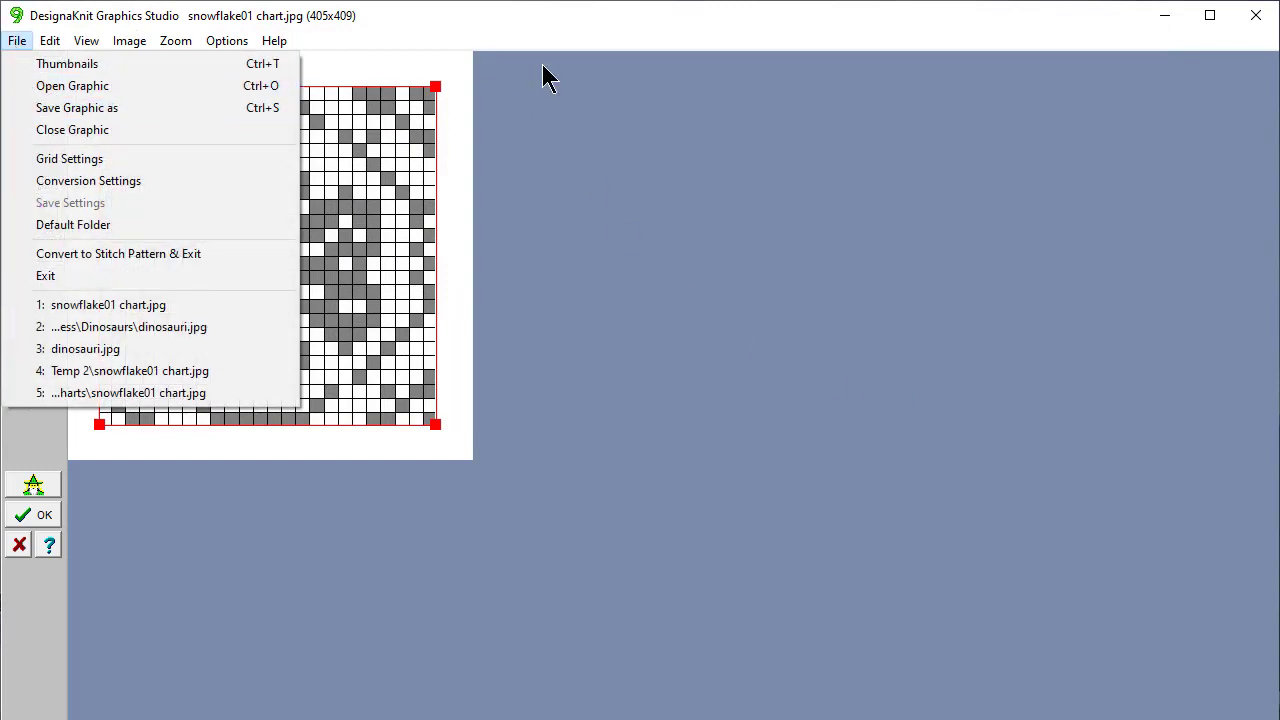
click(742, 100)
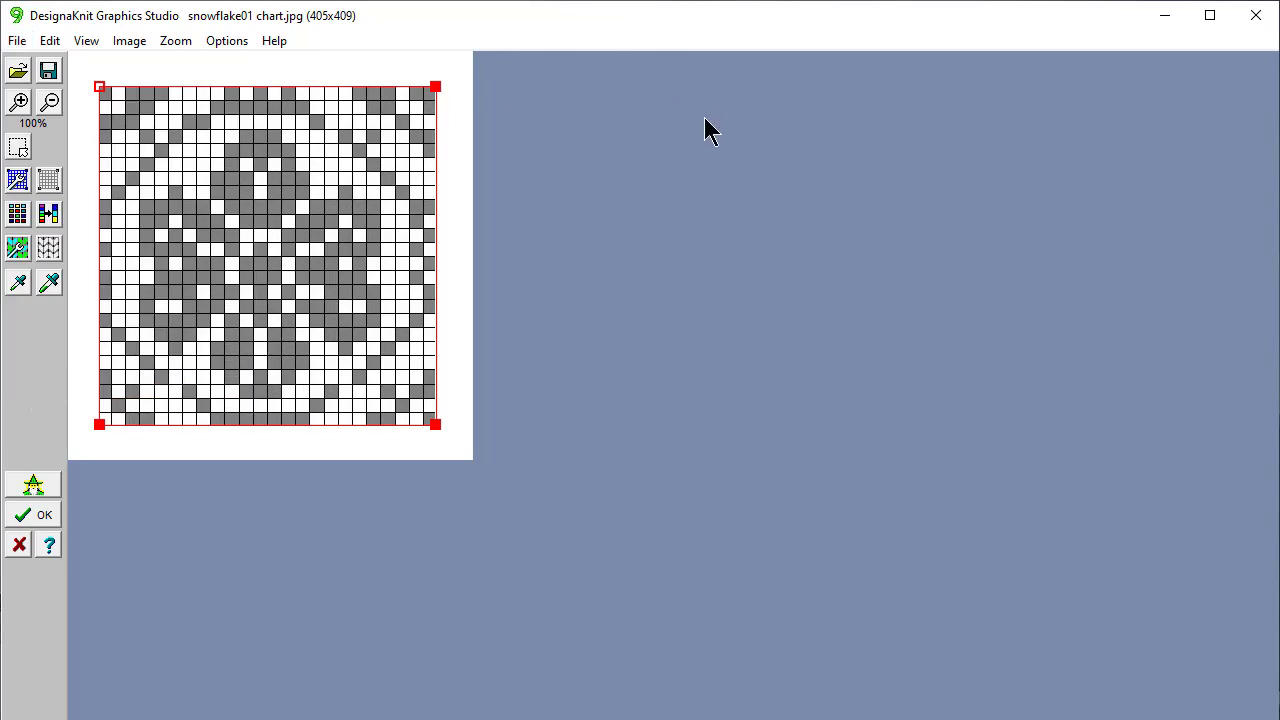
- Save snowflake01 chart.jpg into Temporary graphic files in progress > Magazine charts, replacing the existing copy
click(17, 42)
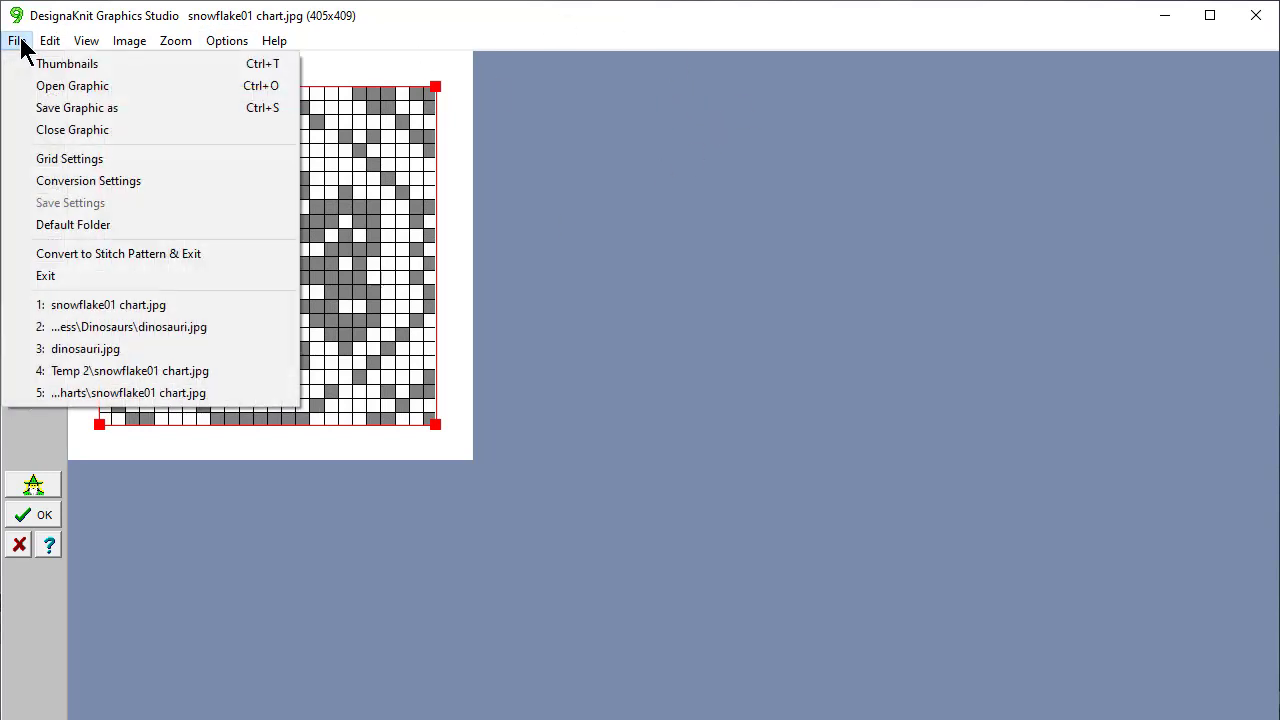
click(45, 110)
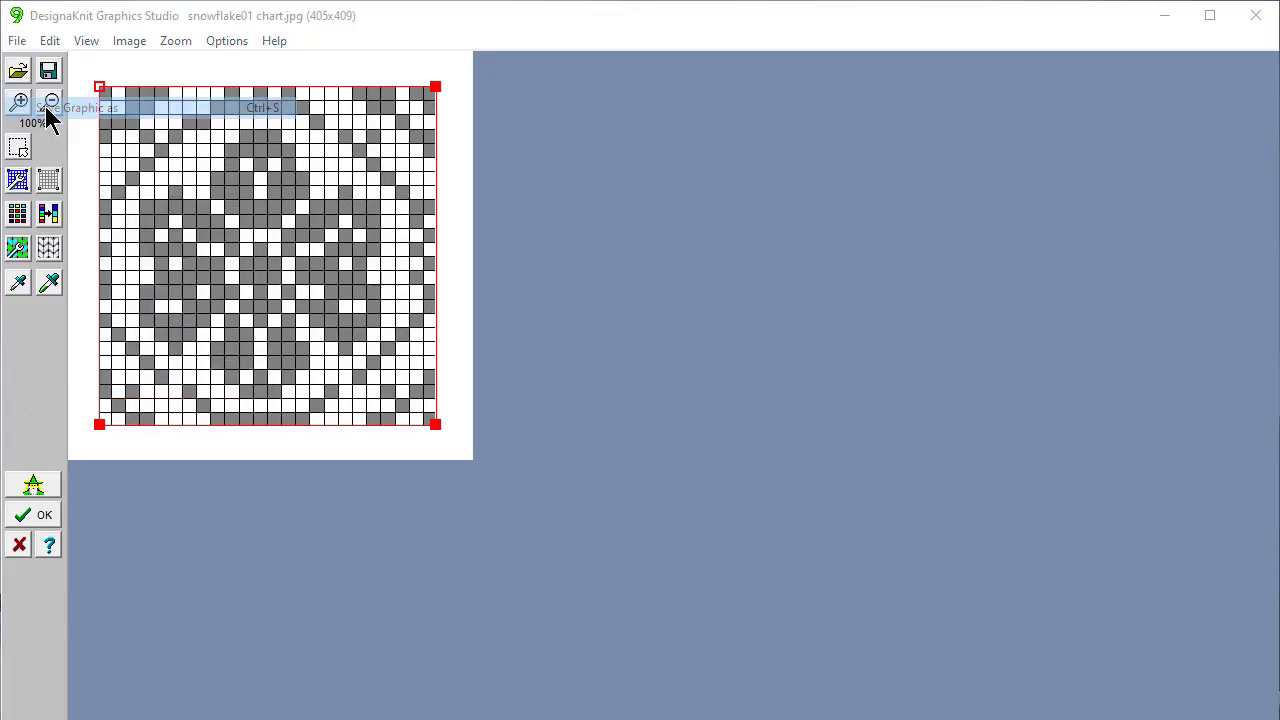
click(575, 68)
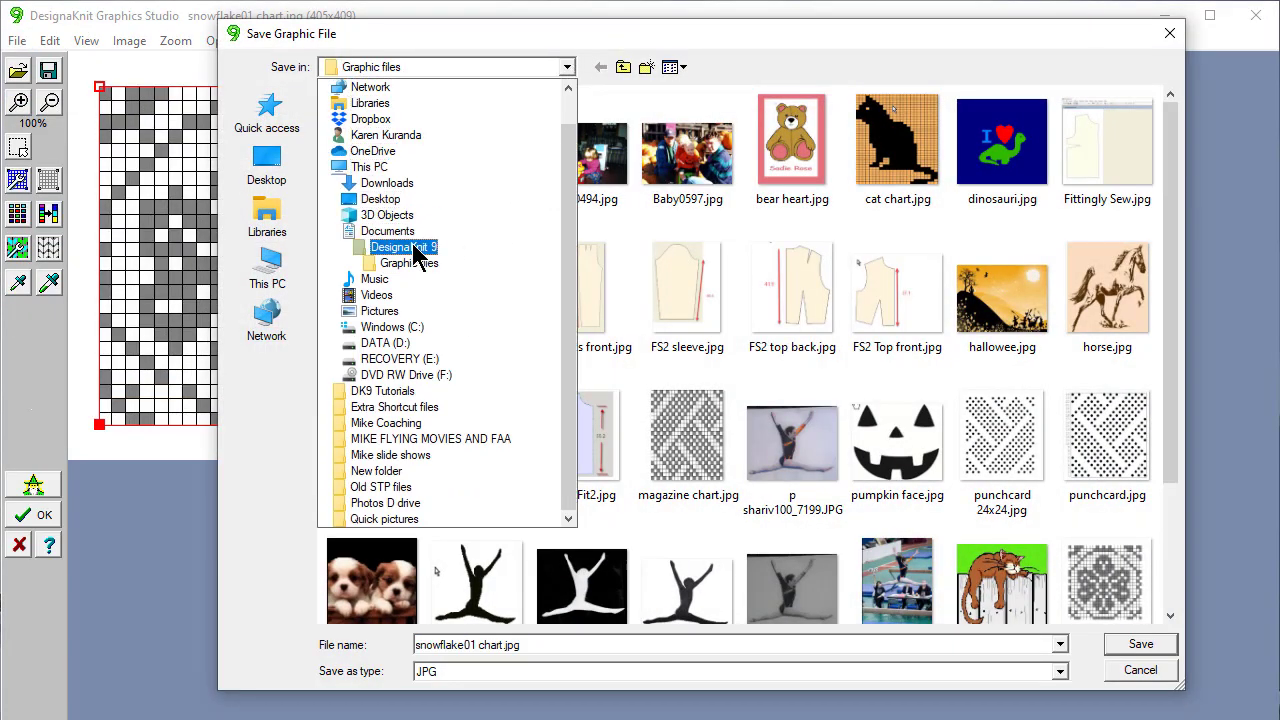
click(415, 250)
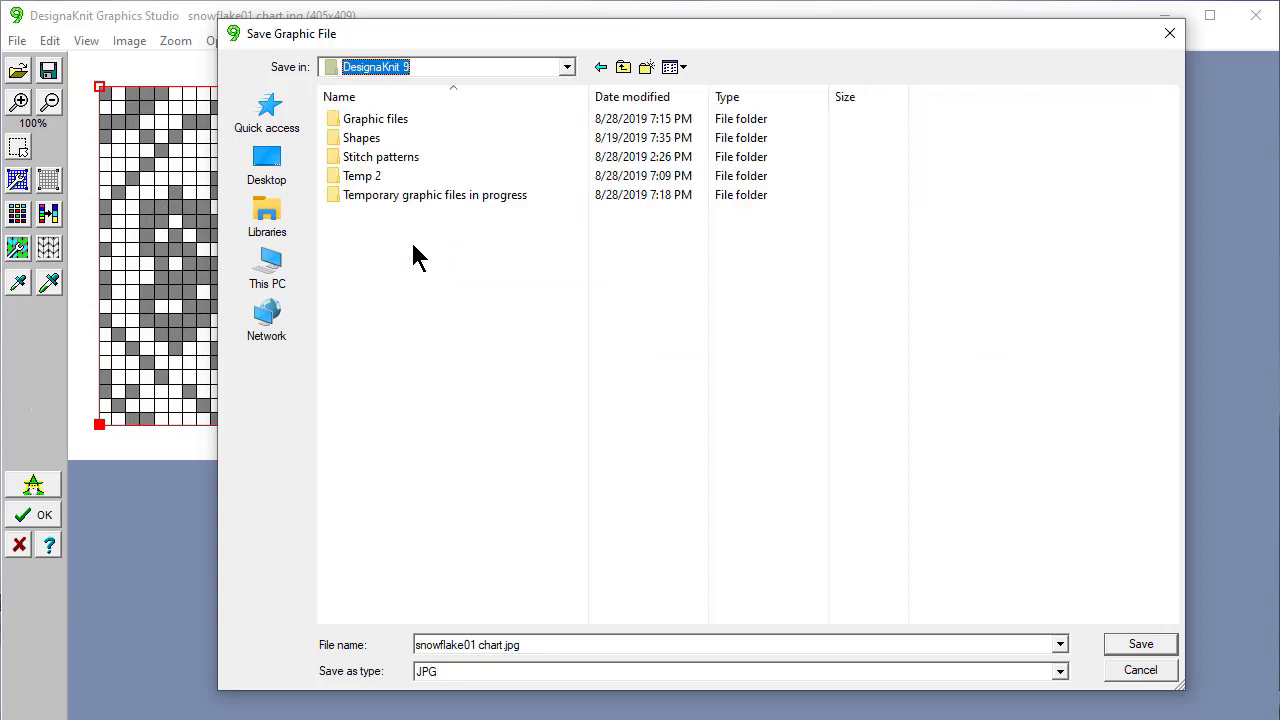
click(455, 203)
double_click(455, 200)
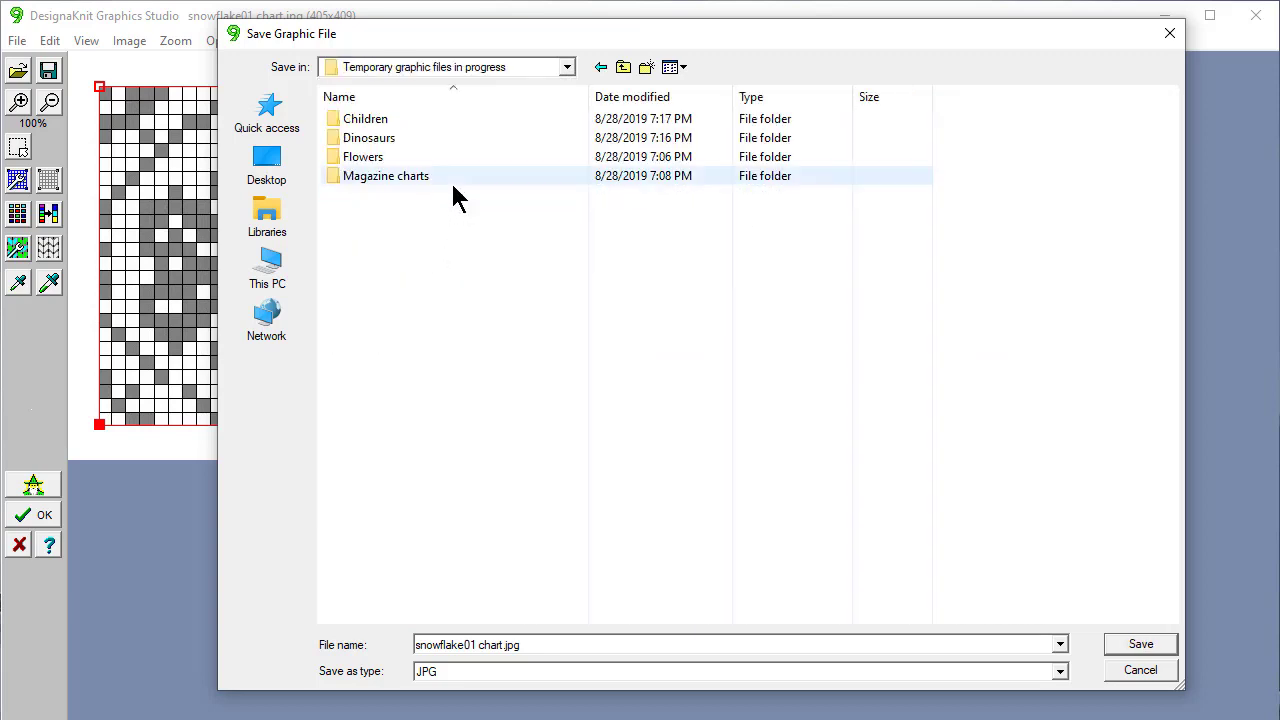
double_click(390, 176)
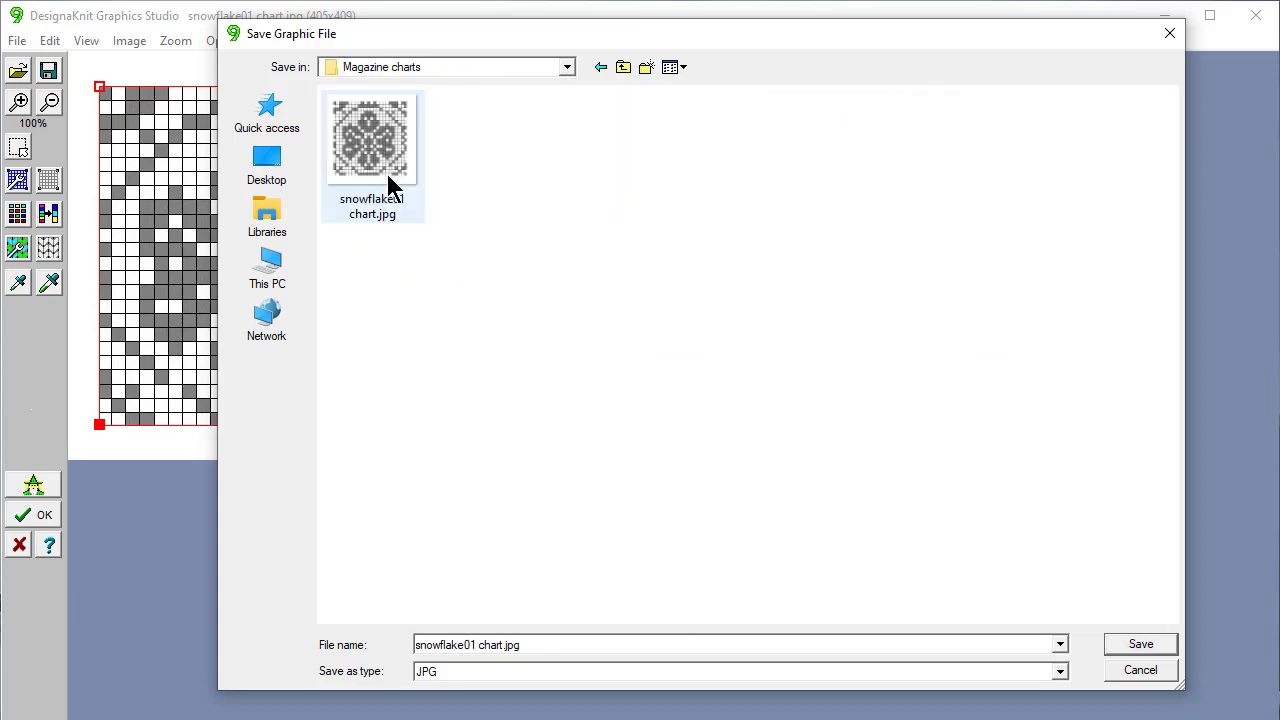
click(1139, 645)
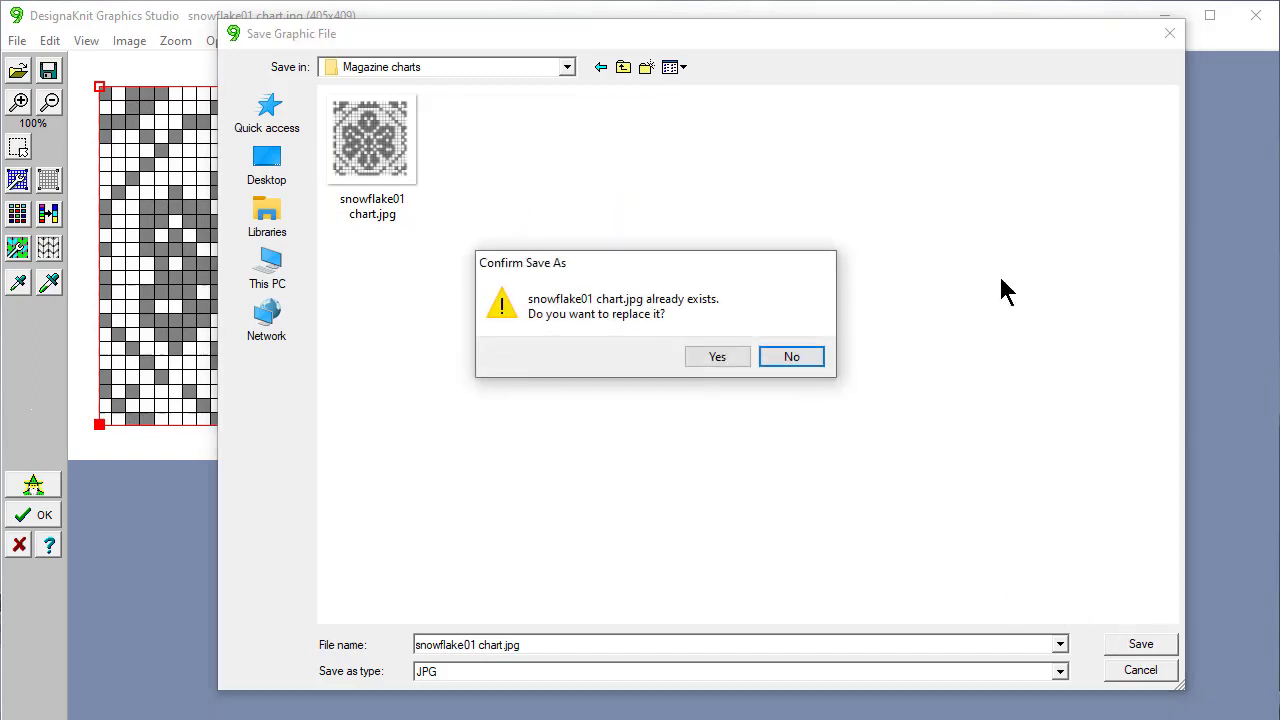
click(716, 357)
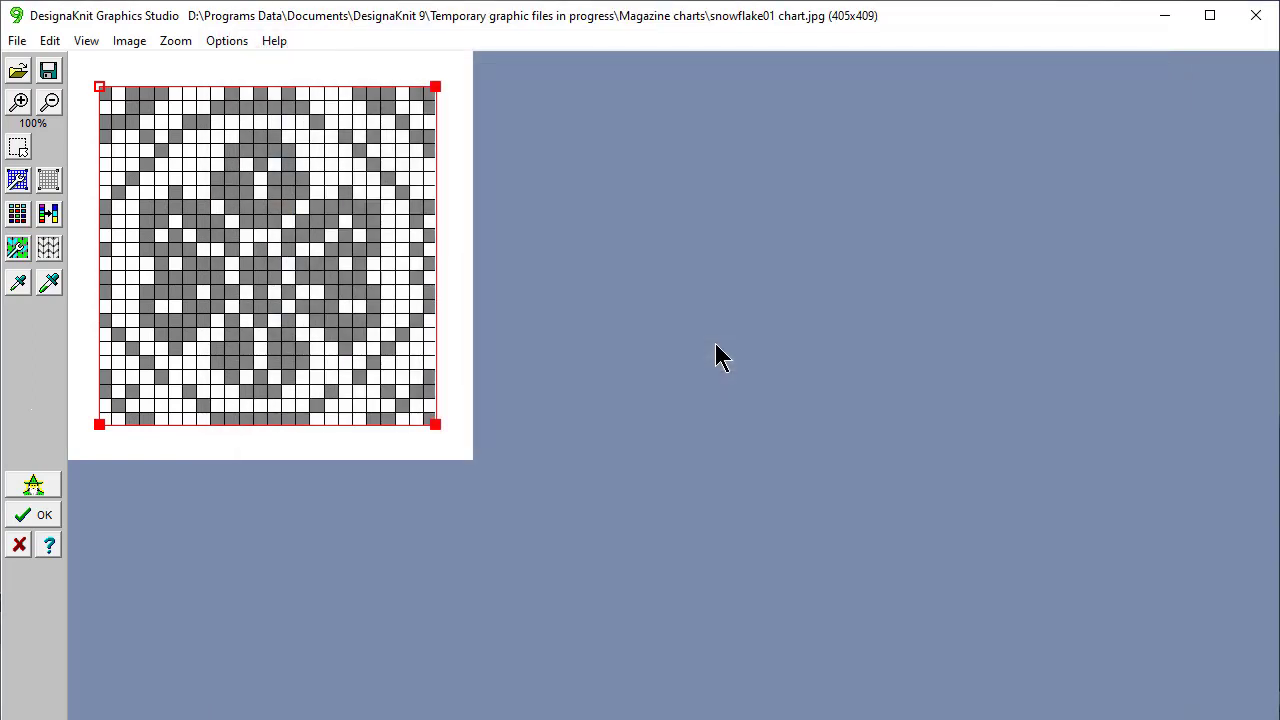
click(17, 73)
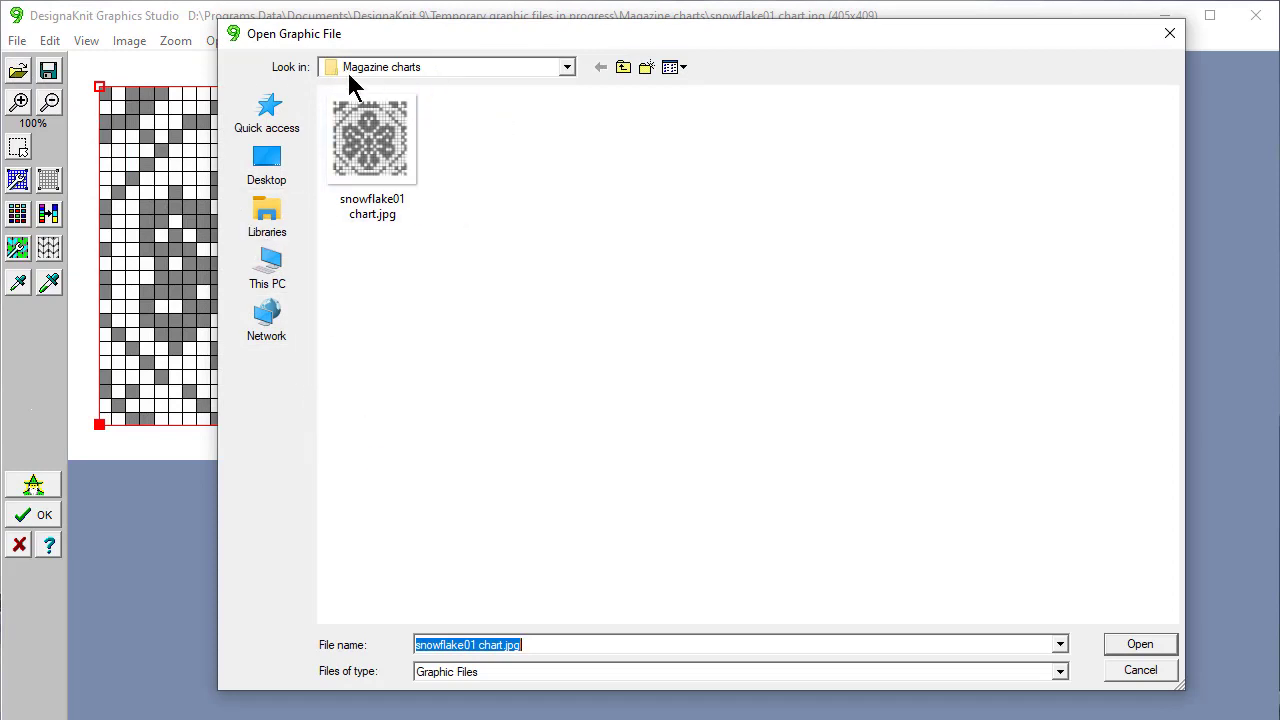
click(1138, 672)
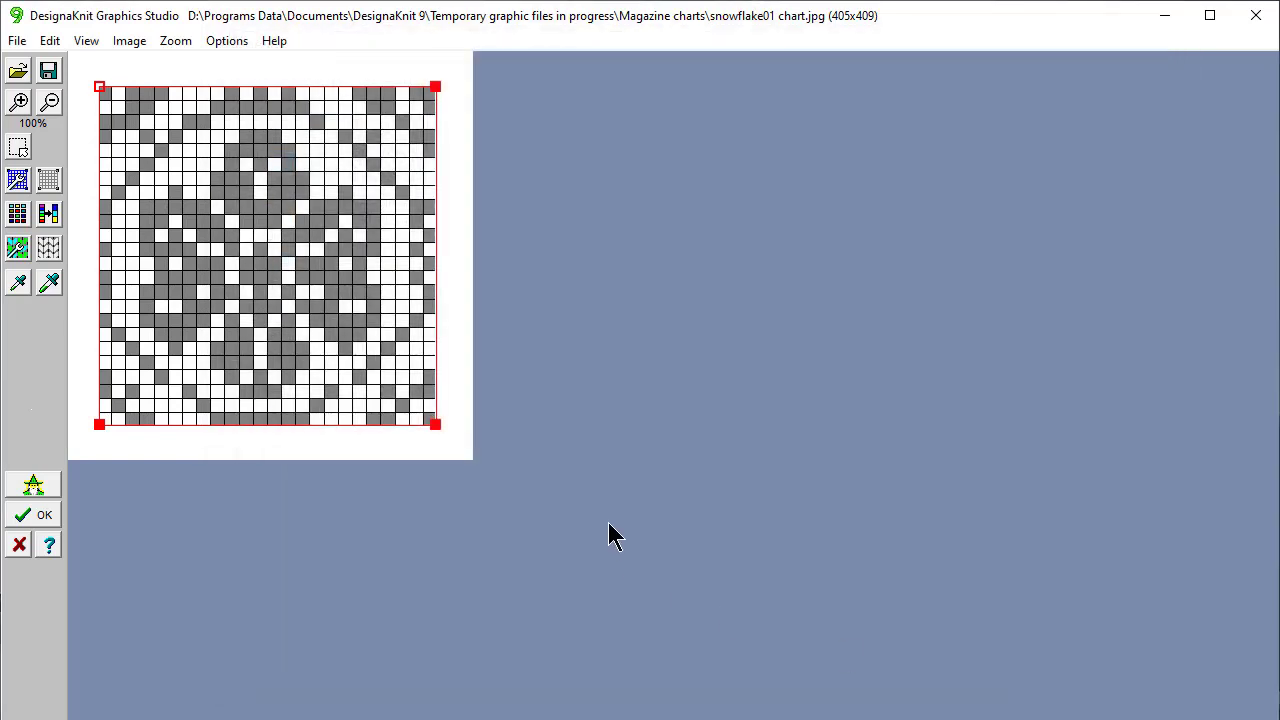
click(17, 40)
- Reset the Default Folder for Graphics to Pictures and confirm it
click(50, 226)
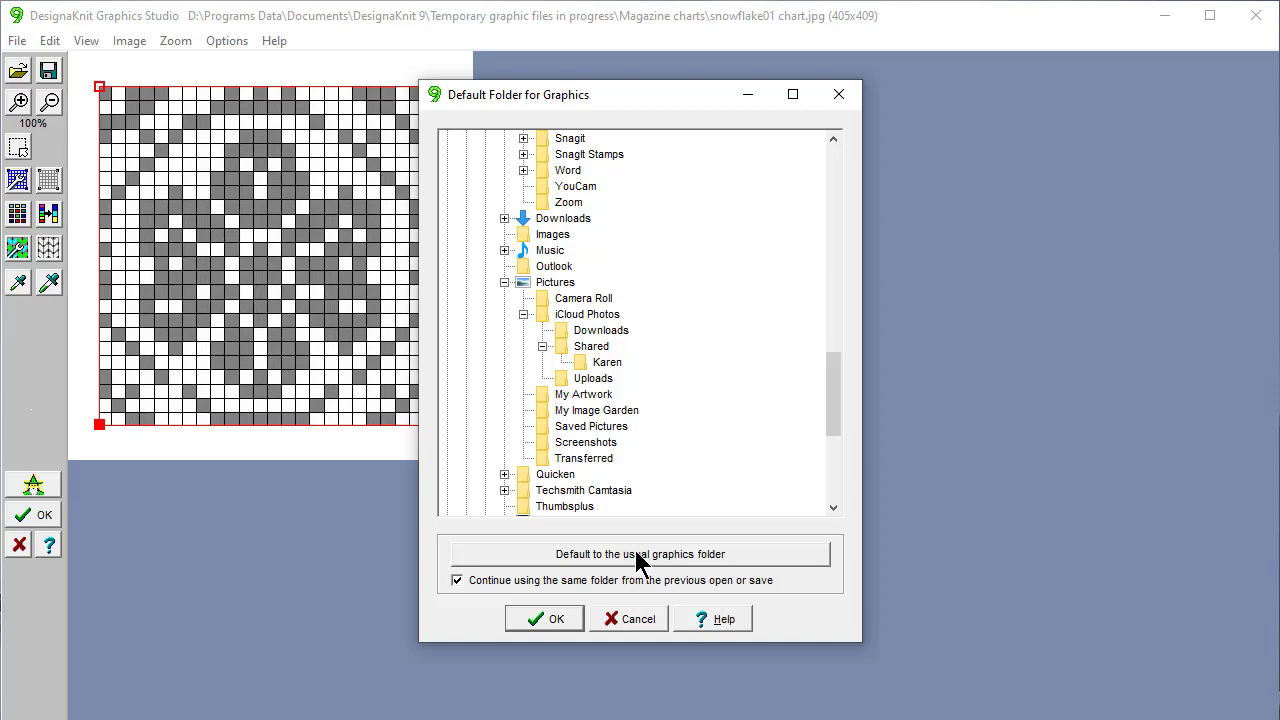
click(632, 558)
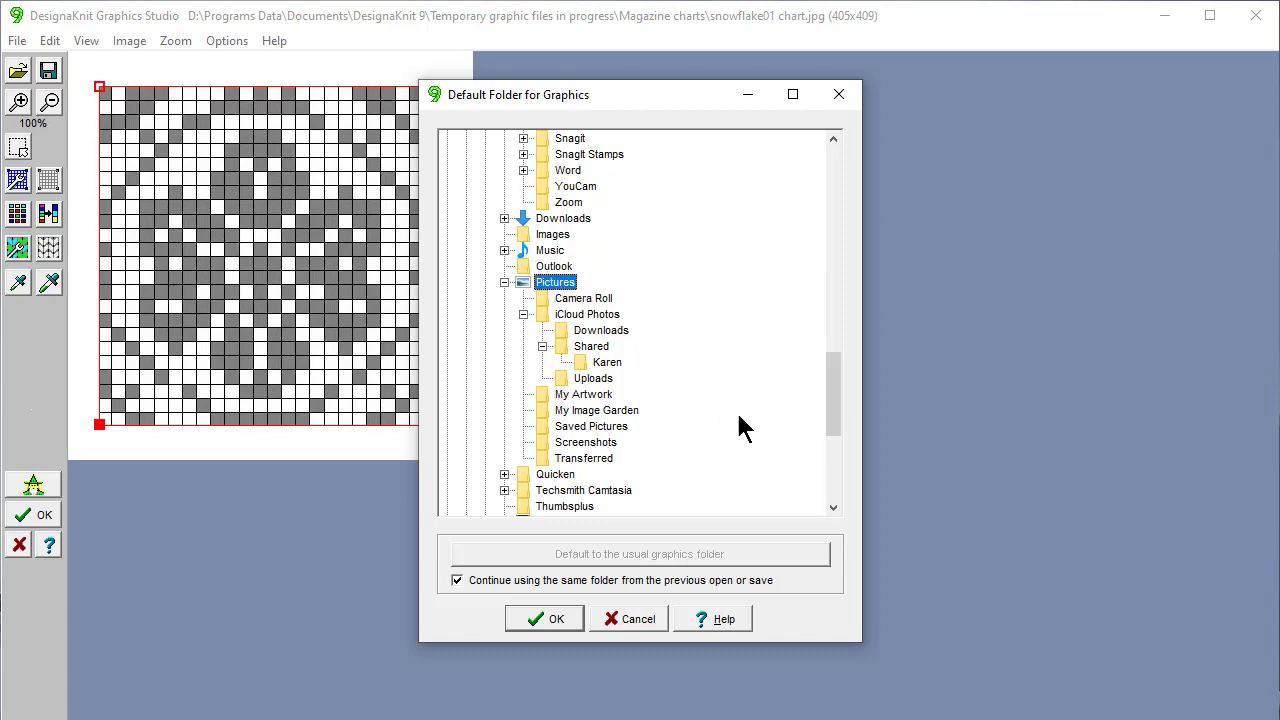
mouse_move(836, 387)
mouse_down()
mouse_move(837, 410)
mouse_move(840, 393)
mouse_up()
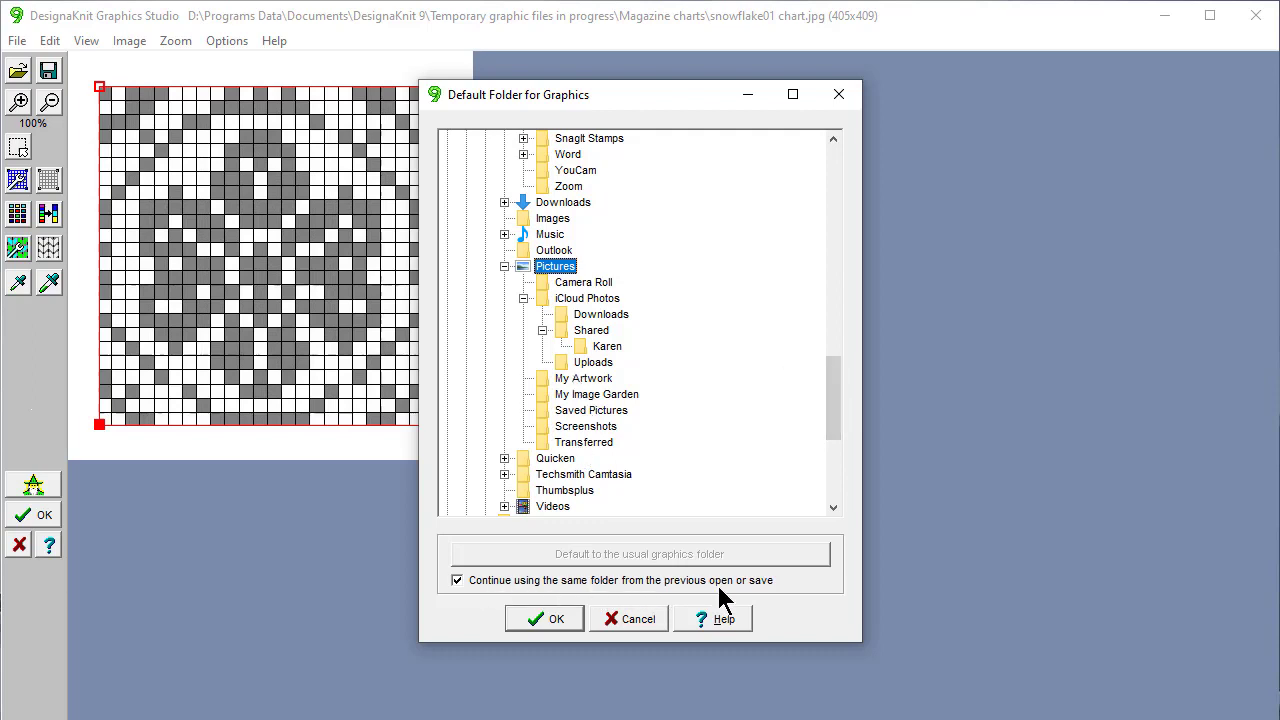
click(546, 619)
click(15, 42)
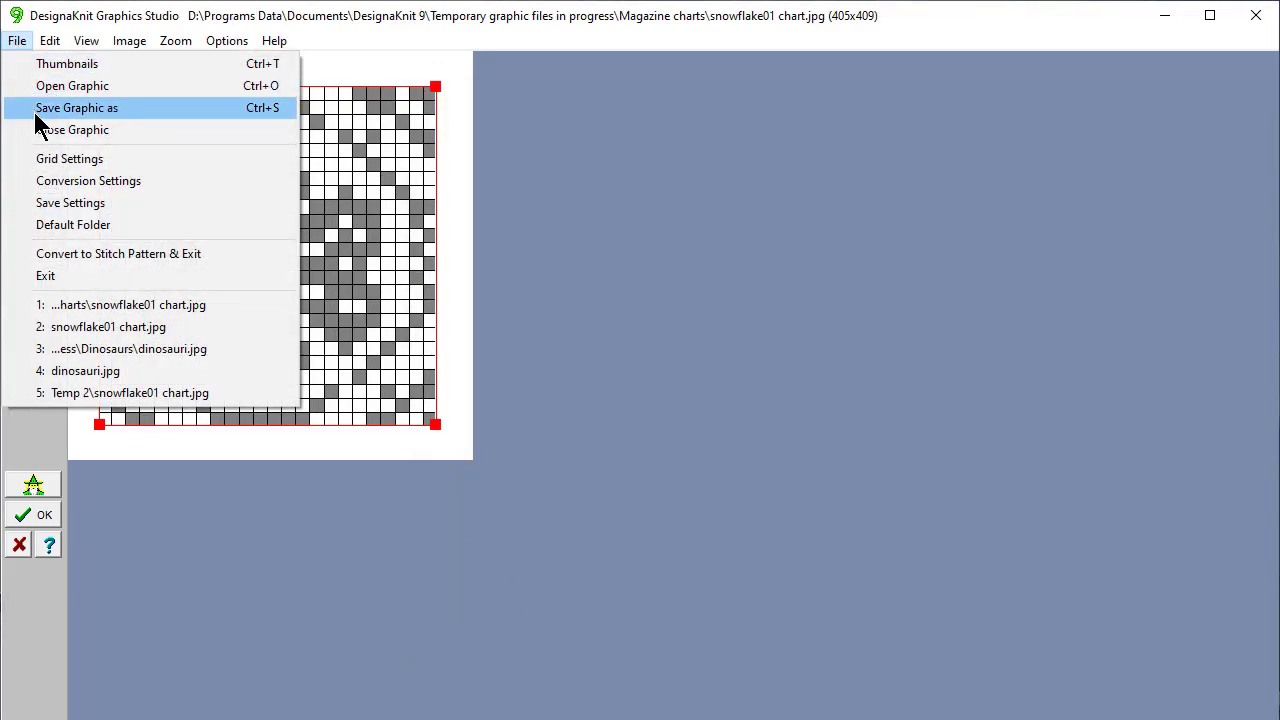
- Save snowflake01 chart.jpg into the Temporary graphic files in progress folder
click(37, 114)
click(457, 68)
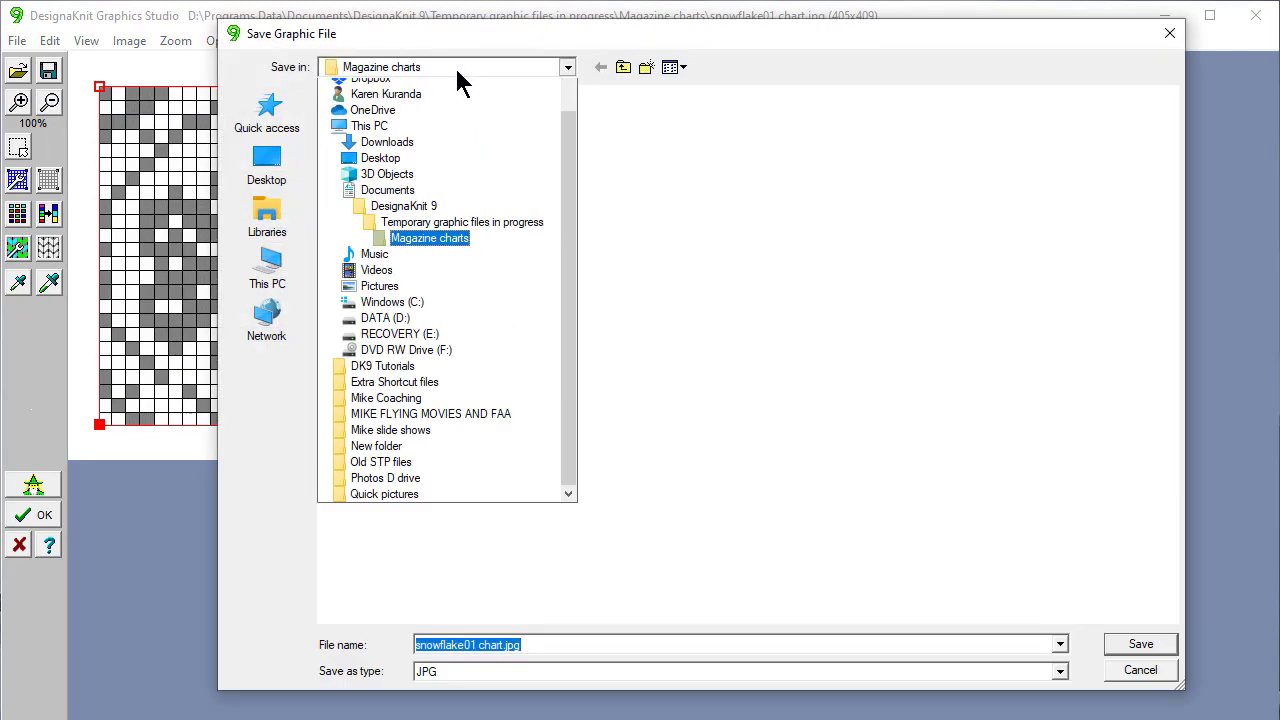
click(455, 250)
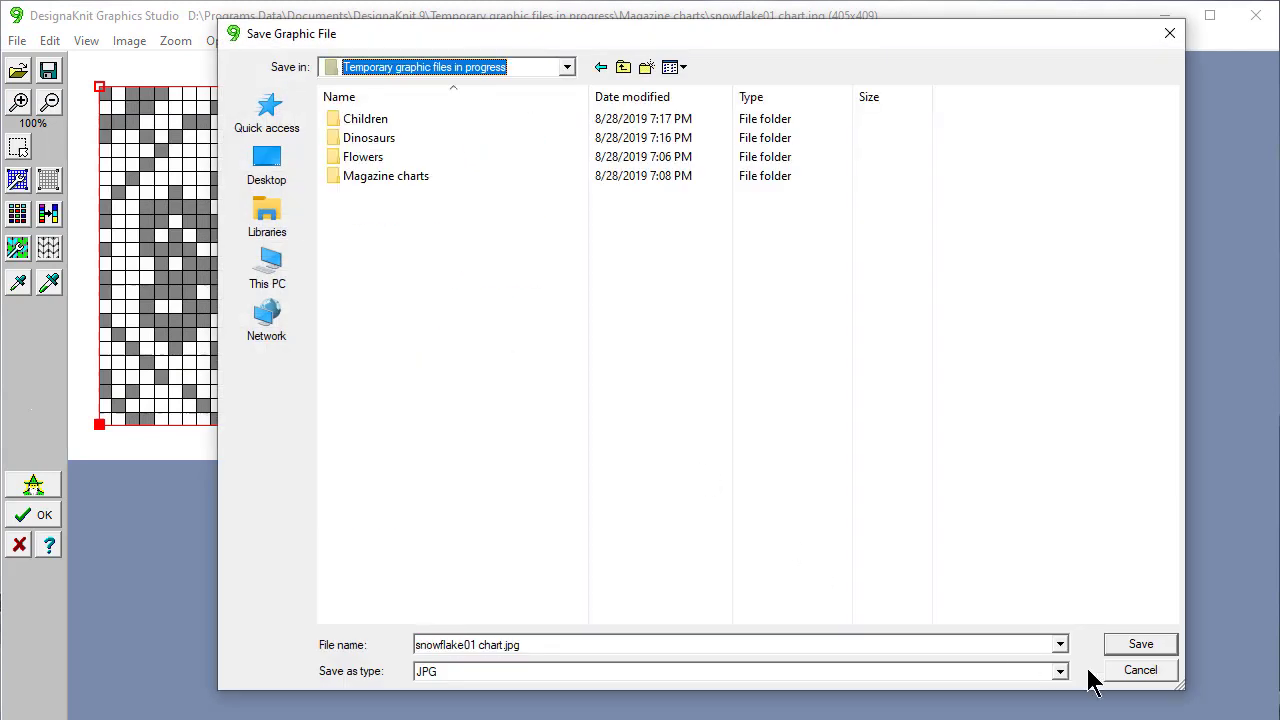
click(1134, 643)
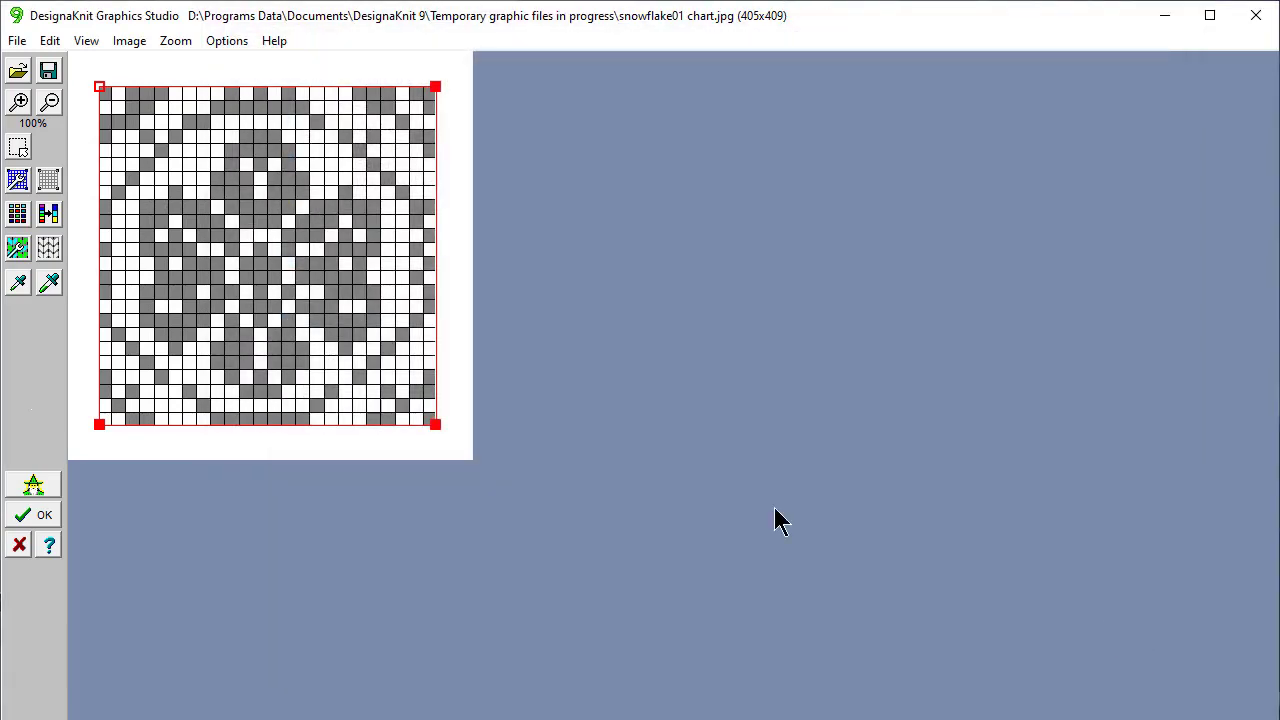
- Close the snowflake chart, answering No to saving its image settings
click(17, 40)
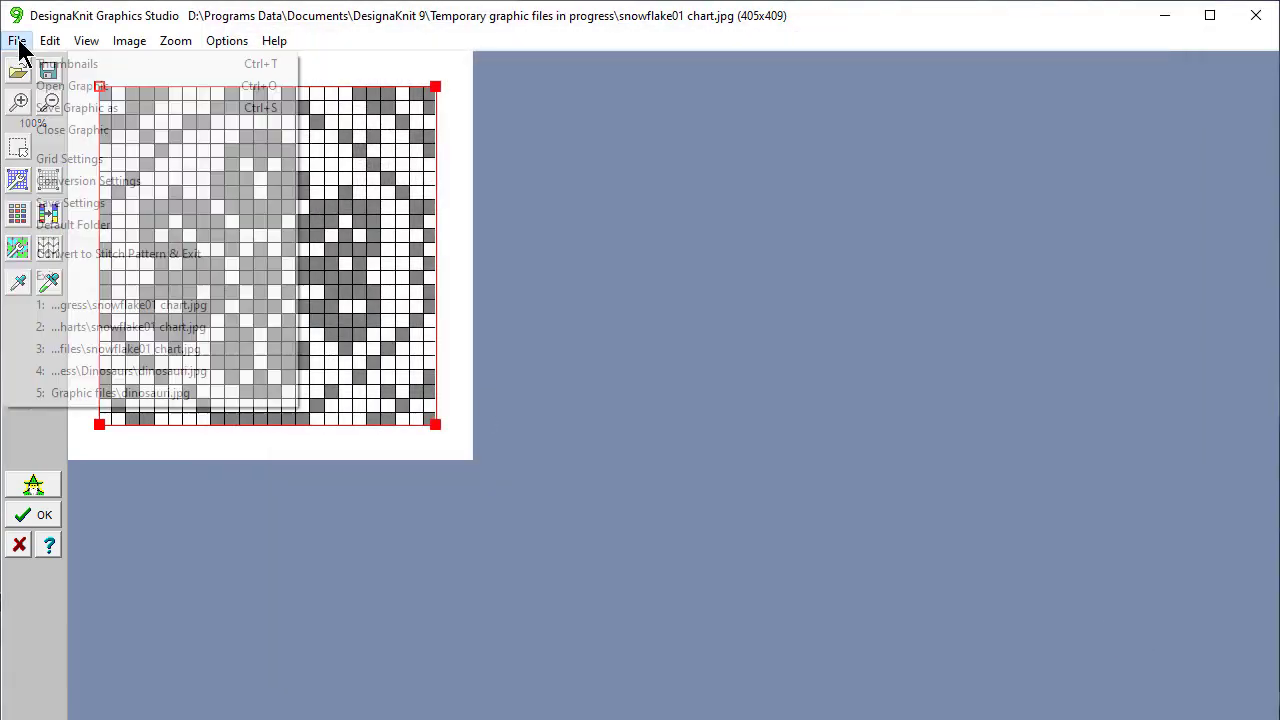
click(47, 132)
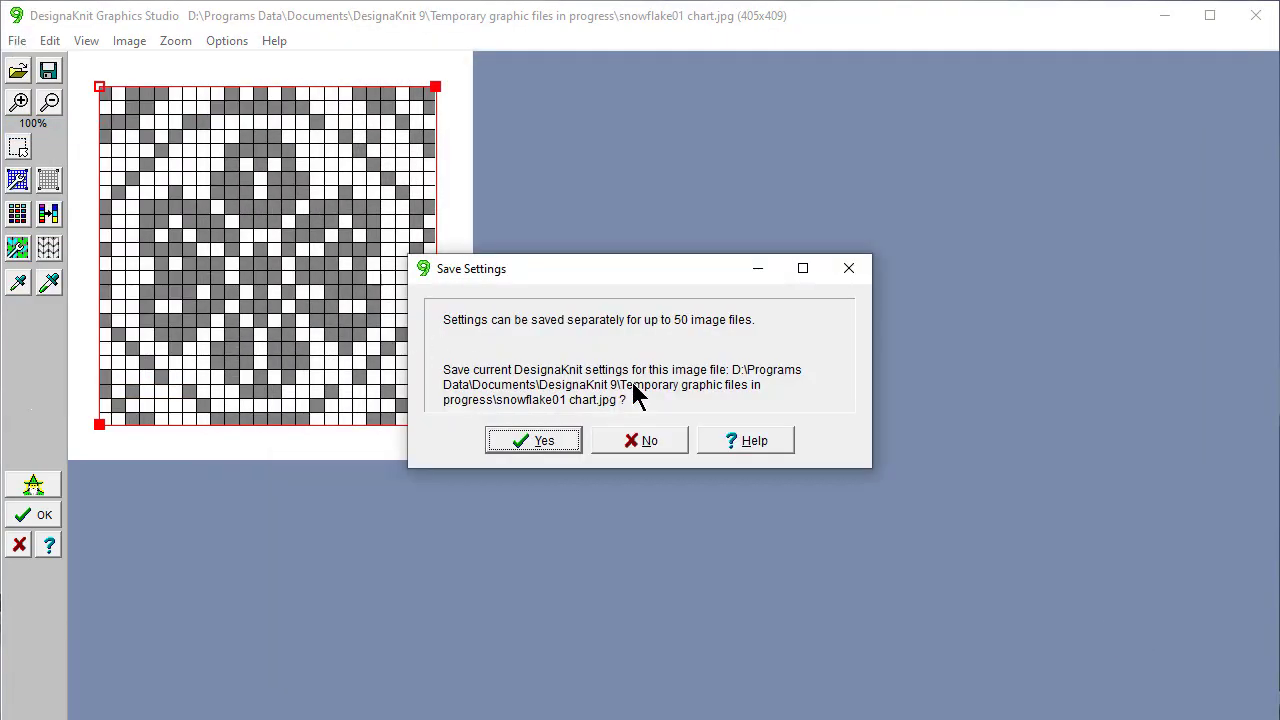
click(638, 438)
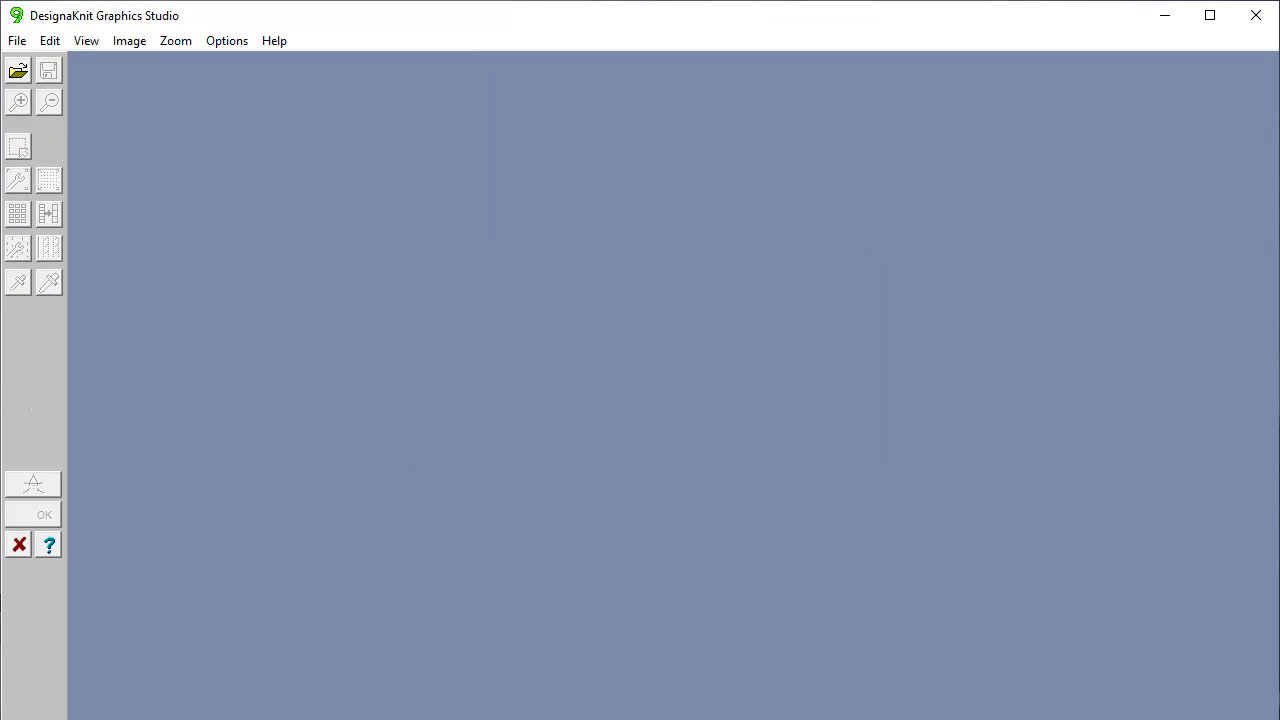
click(17, 72)
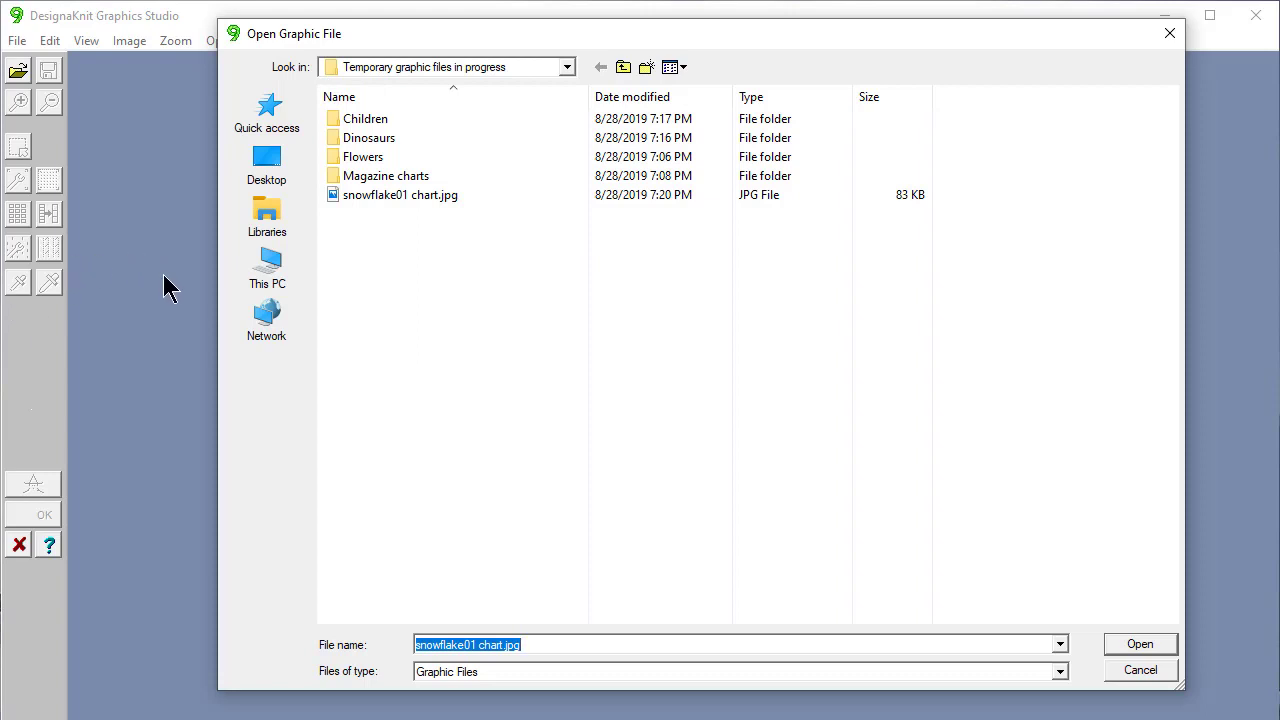
- Untick 'Continue using the same folder' and fix Pictures as the default graphics folder
key(Escape)
click(17, 41)
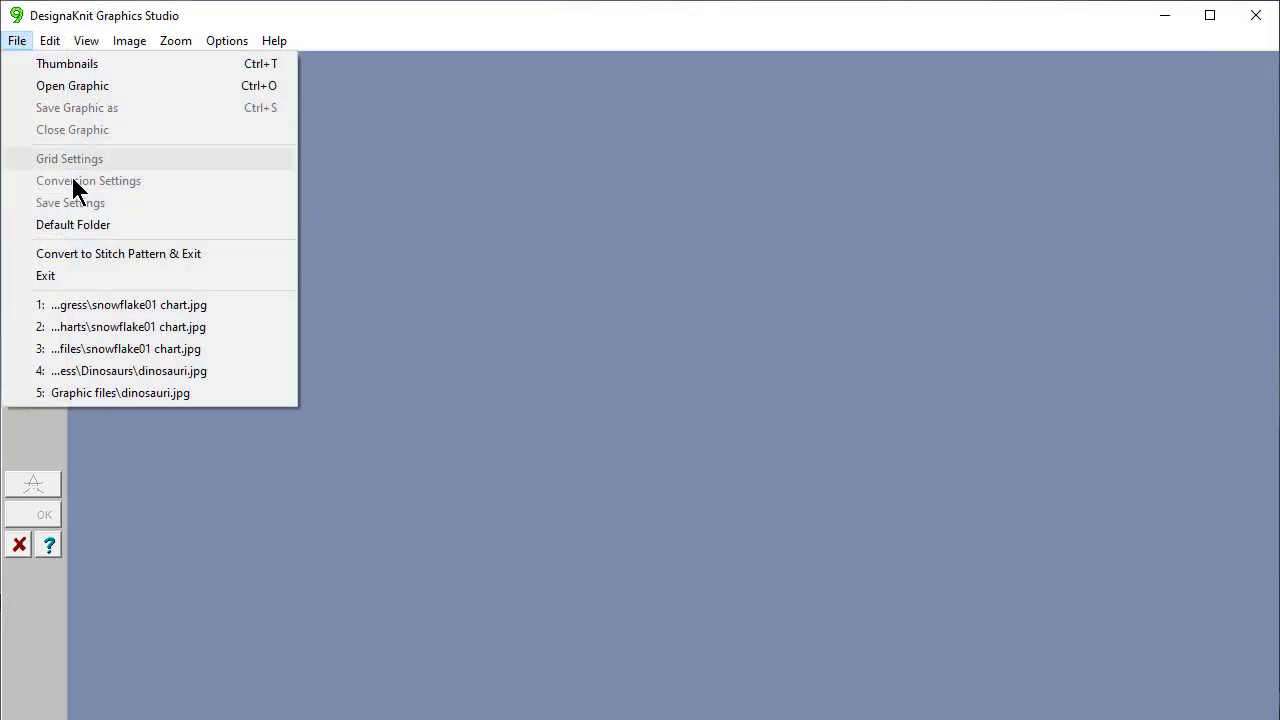
click(82, 228)
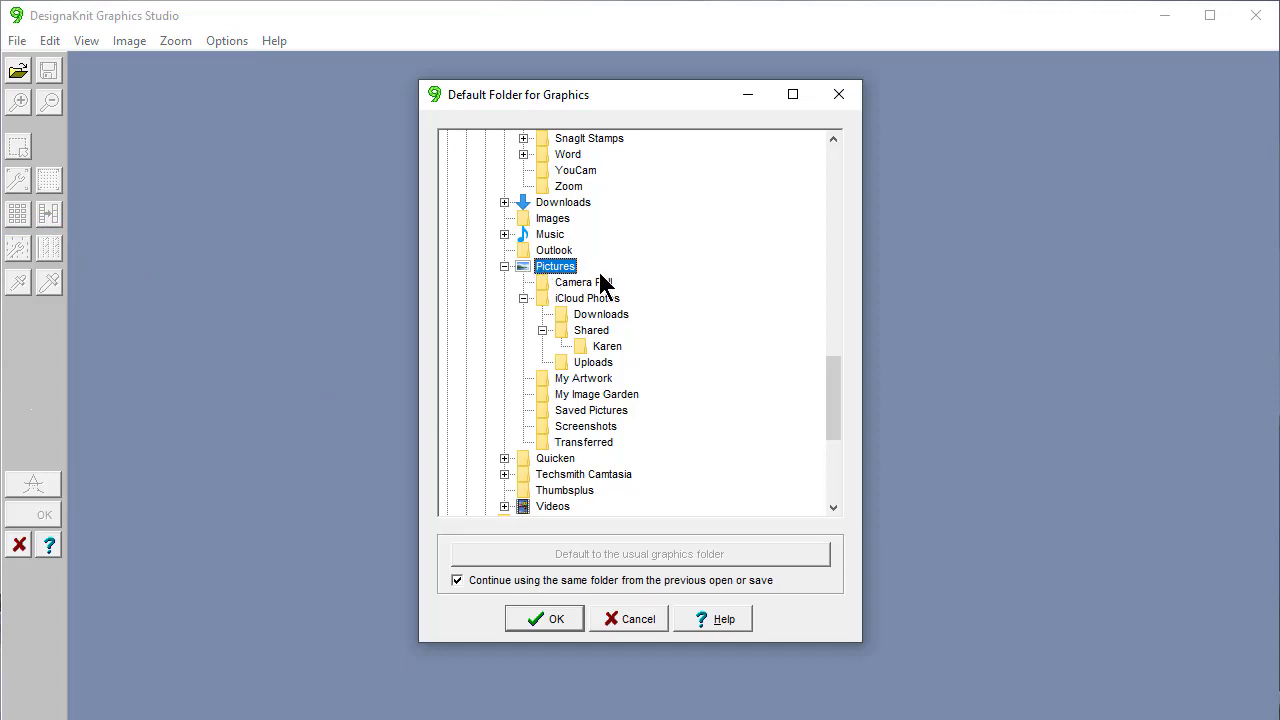
click(456, 579)
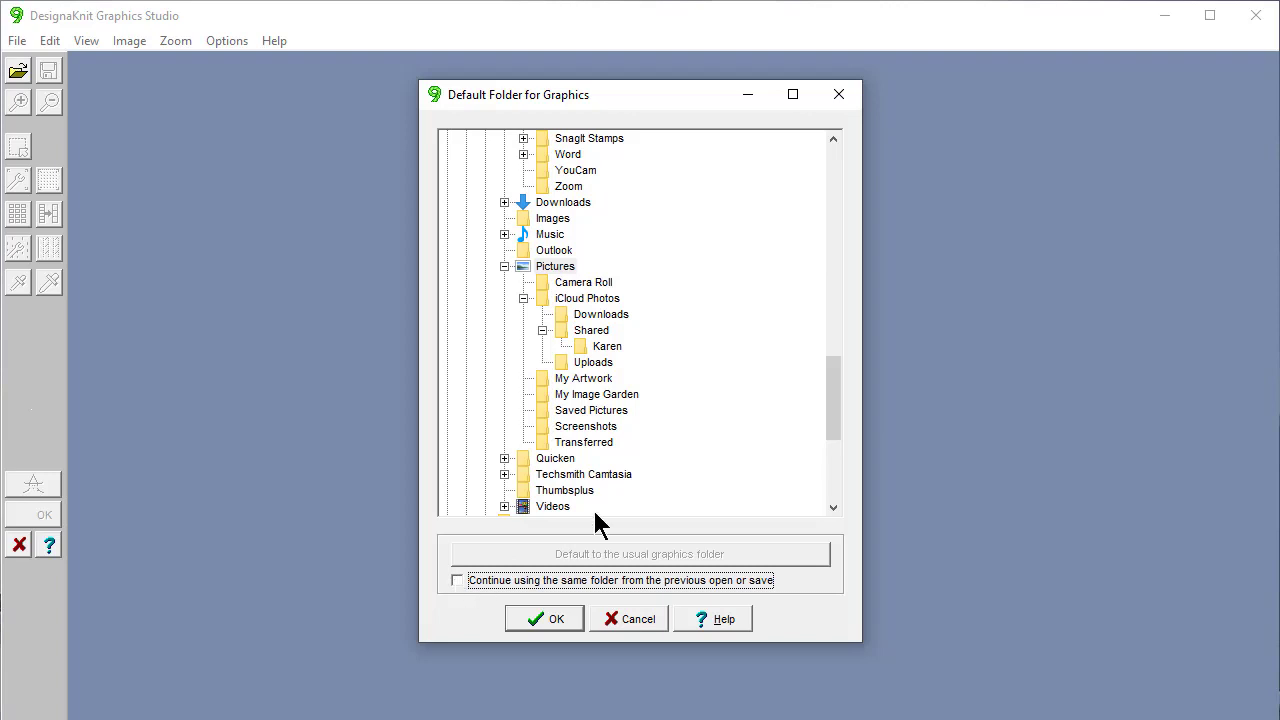
click(554, 266)
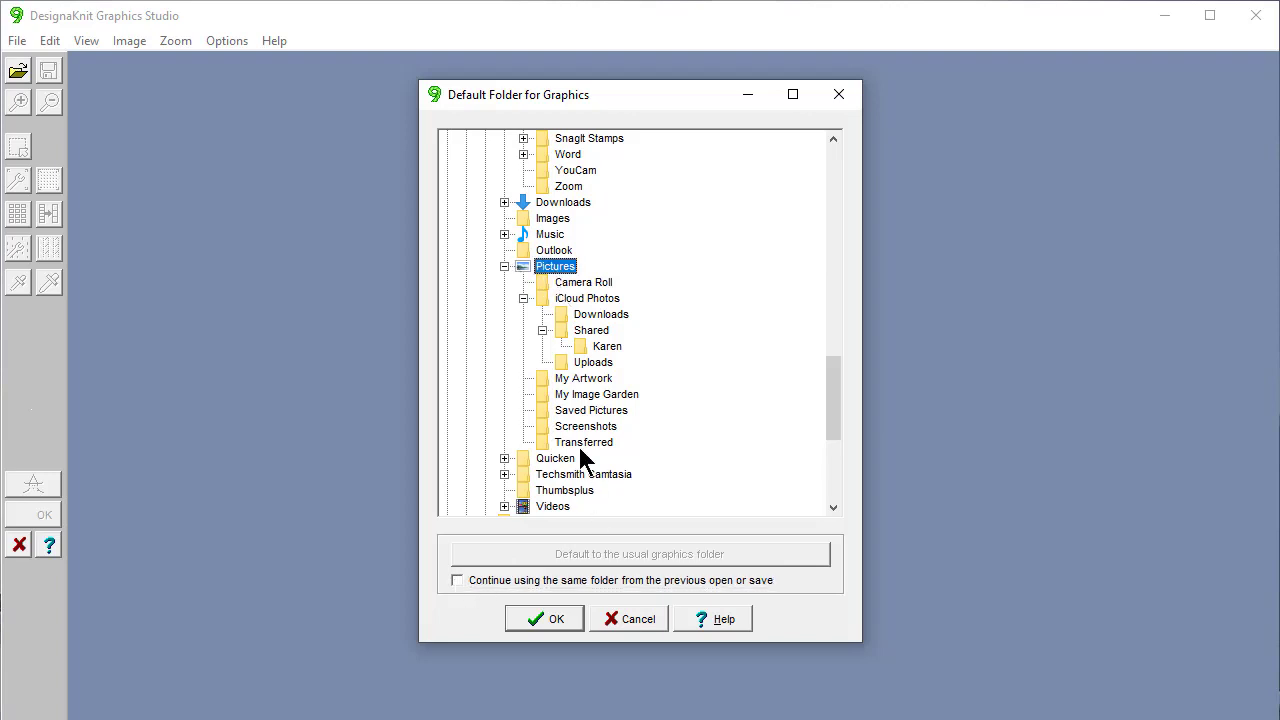
click(547, 614)
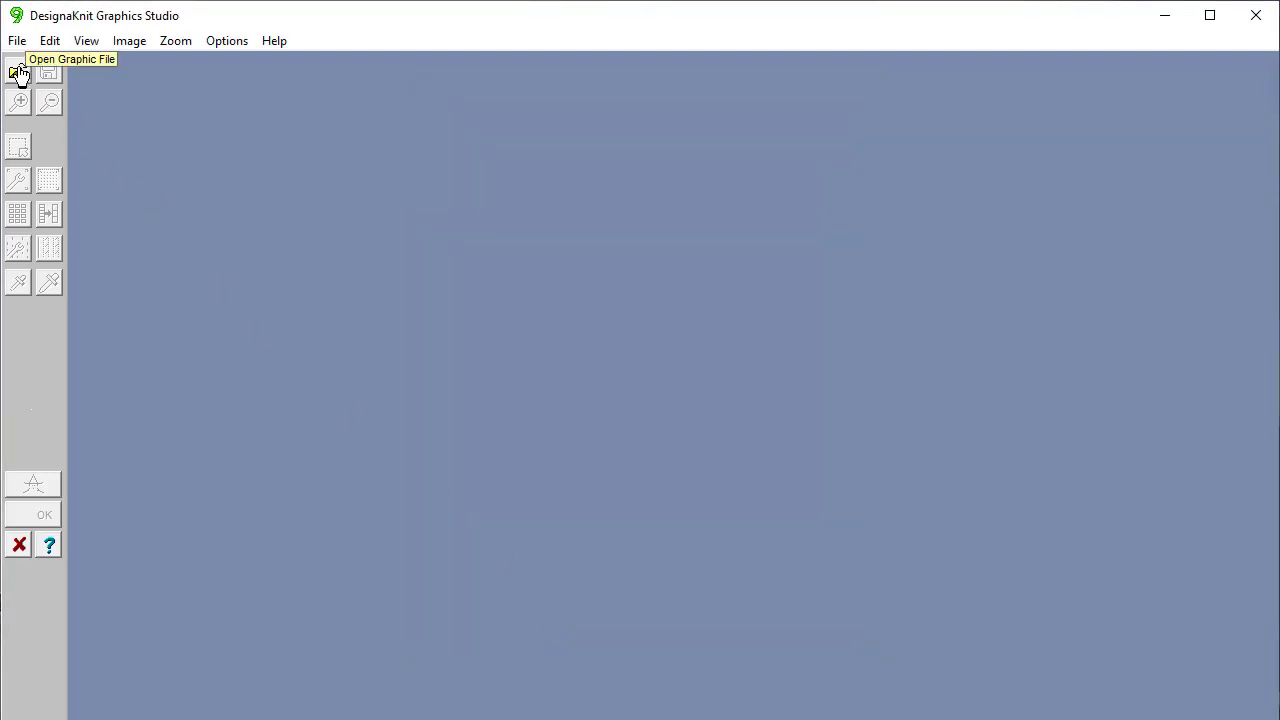
- Open the 602x301 aa puppies.png photo from the Saved Pictures folder
click(18, 74)
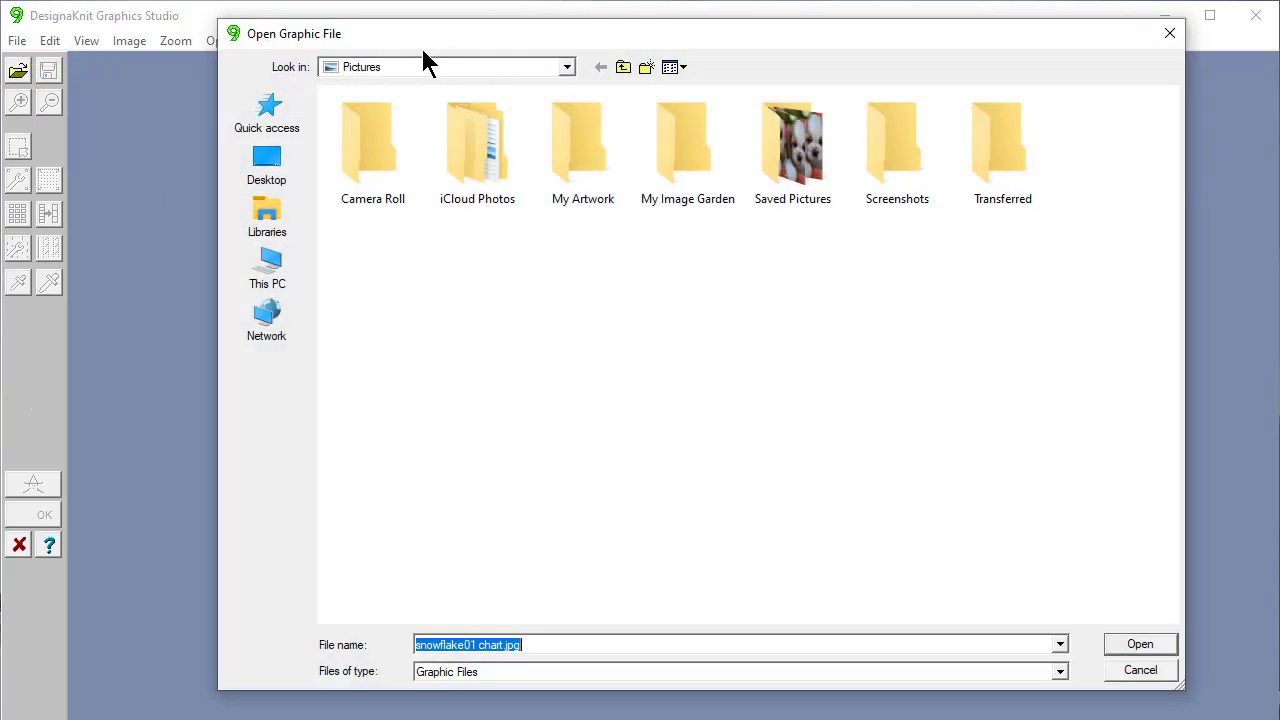
double_click(801, 140)
click(518, 165)
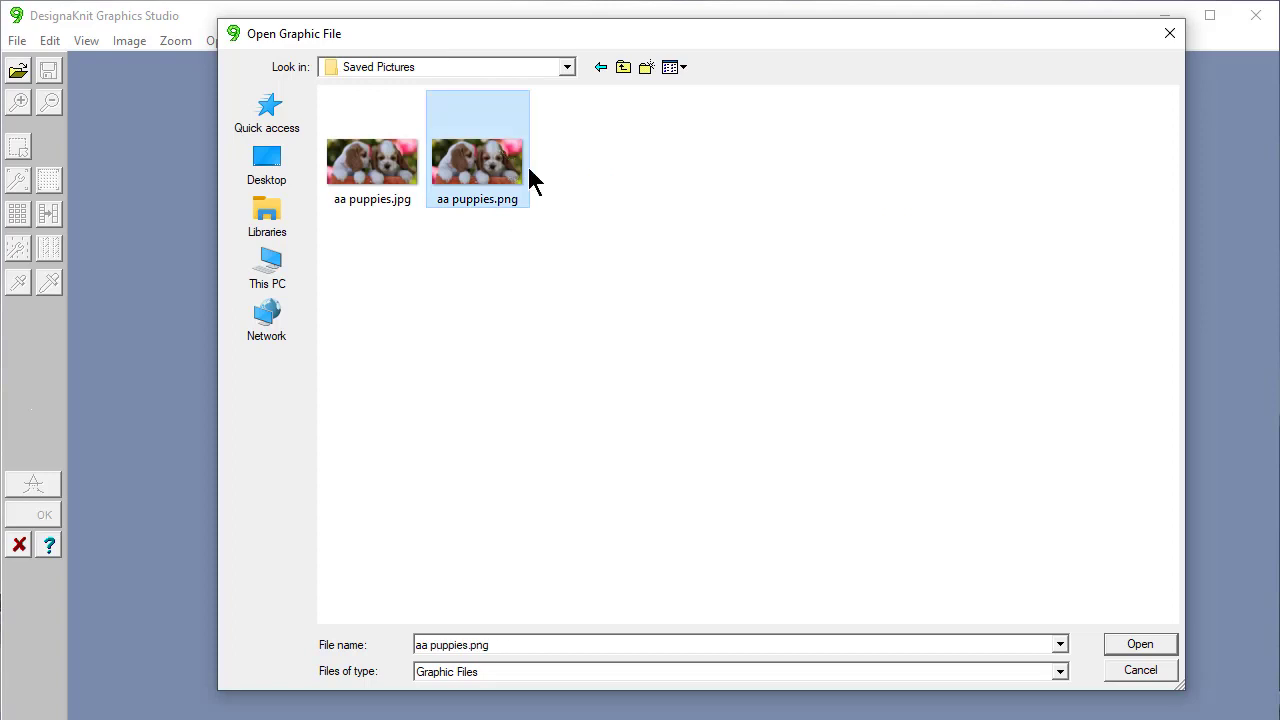
click(1138, 644)
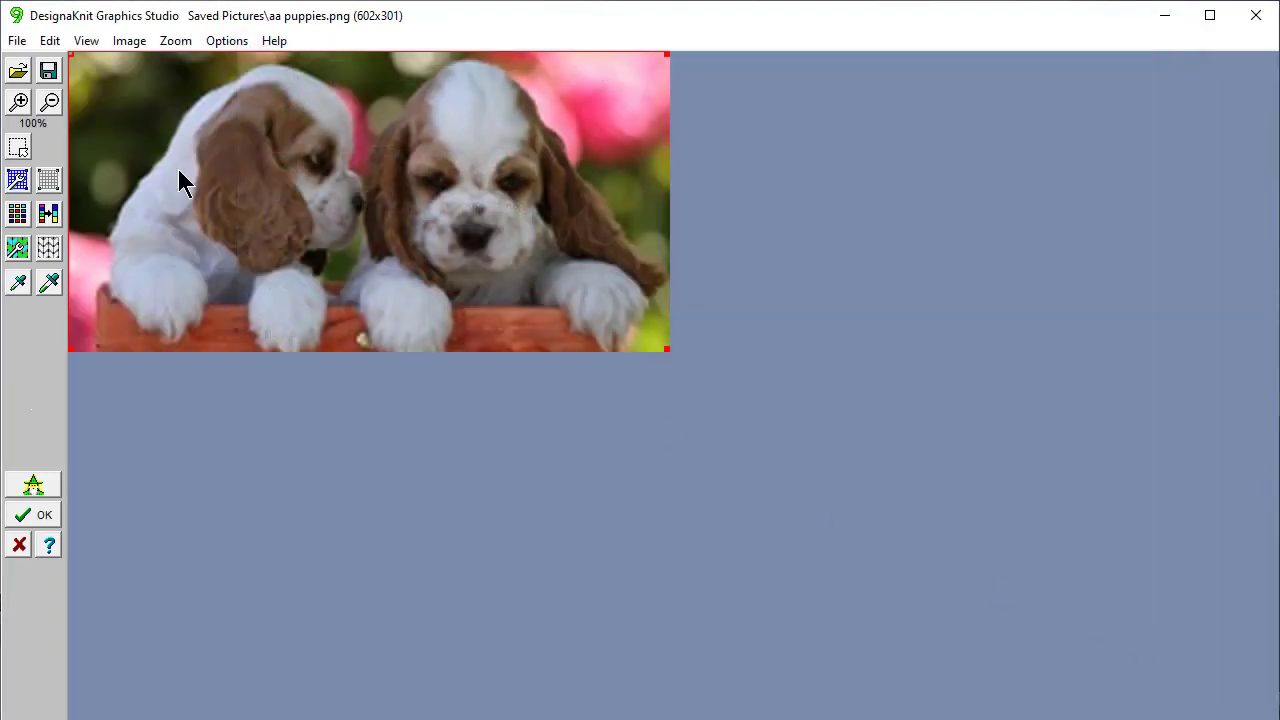
click(15, 44)
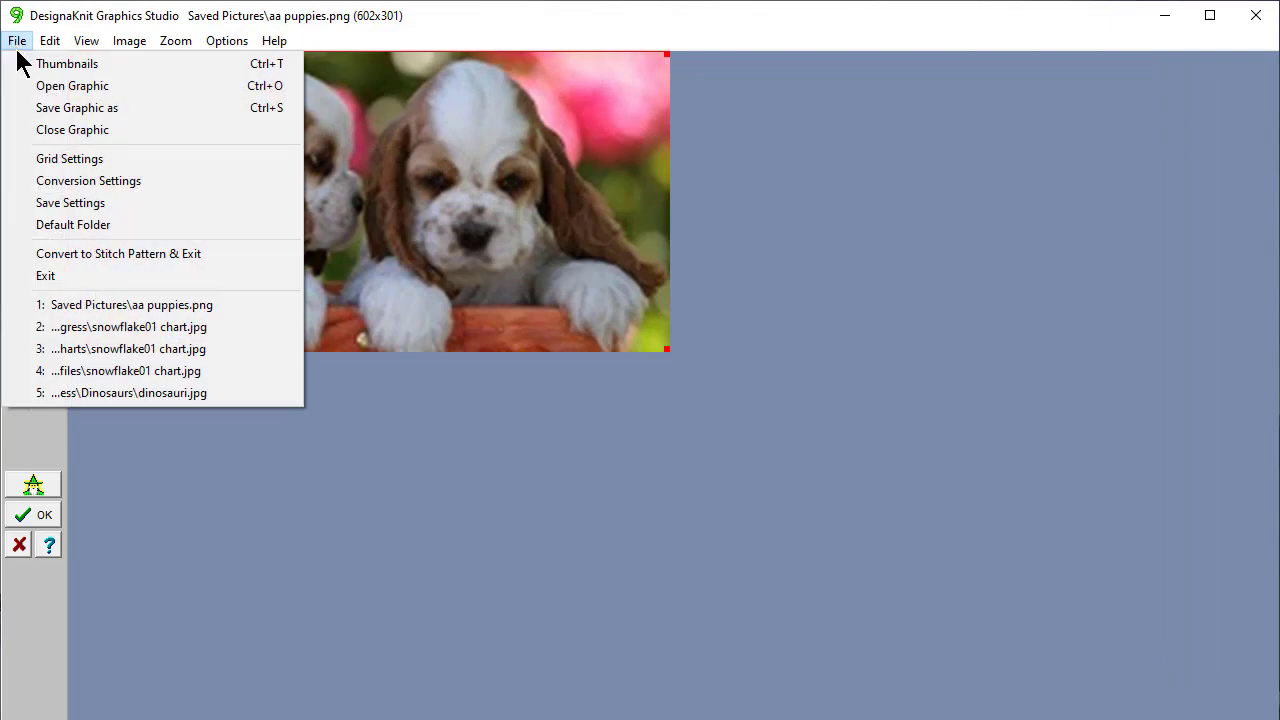
- Save aa puppies.png to Documents > DesignaKnit 9 > Temporary graphic files in progress > Children
click(37, 113)
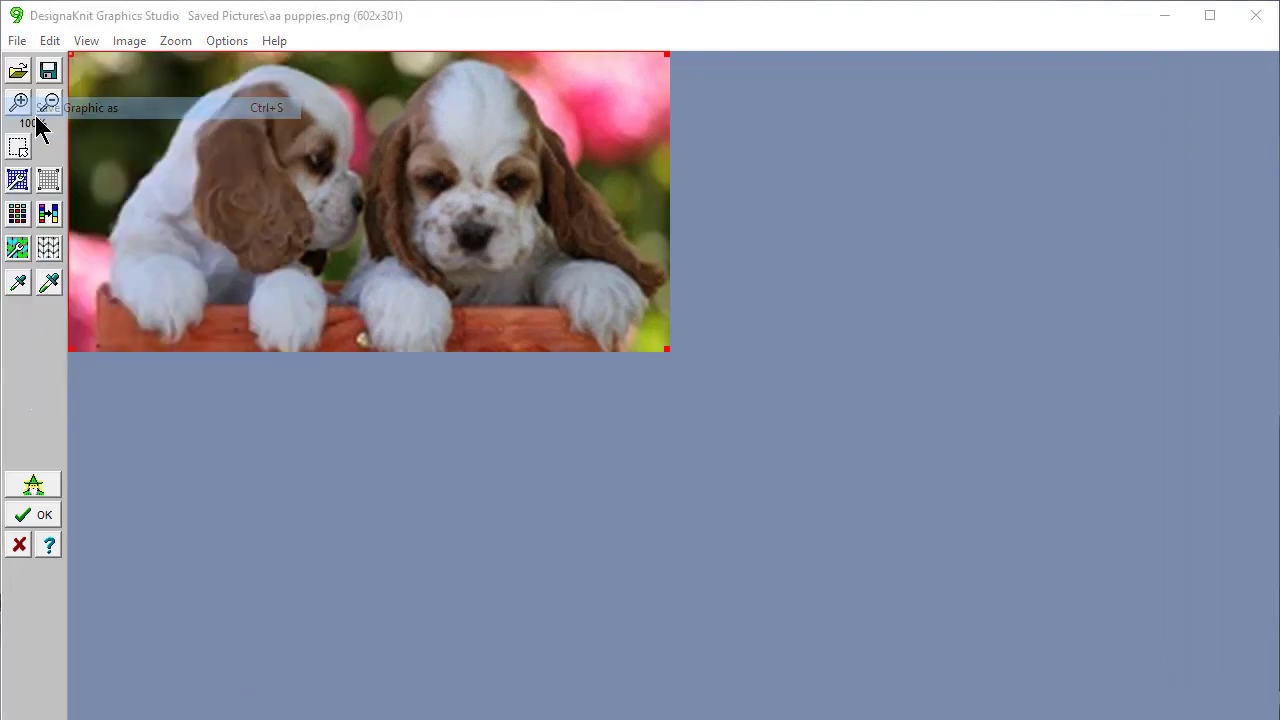
click(567, 67)
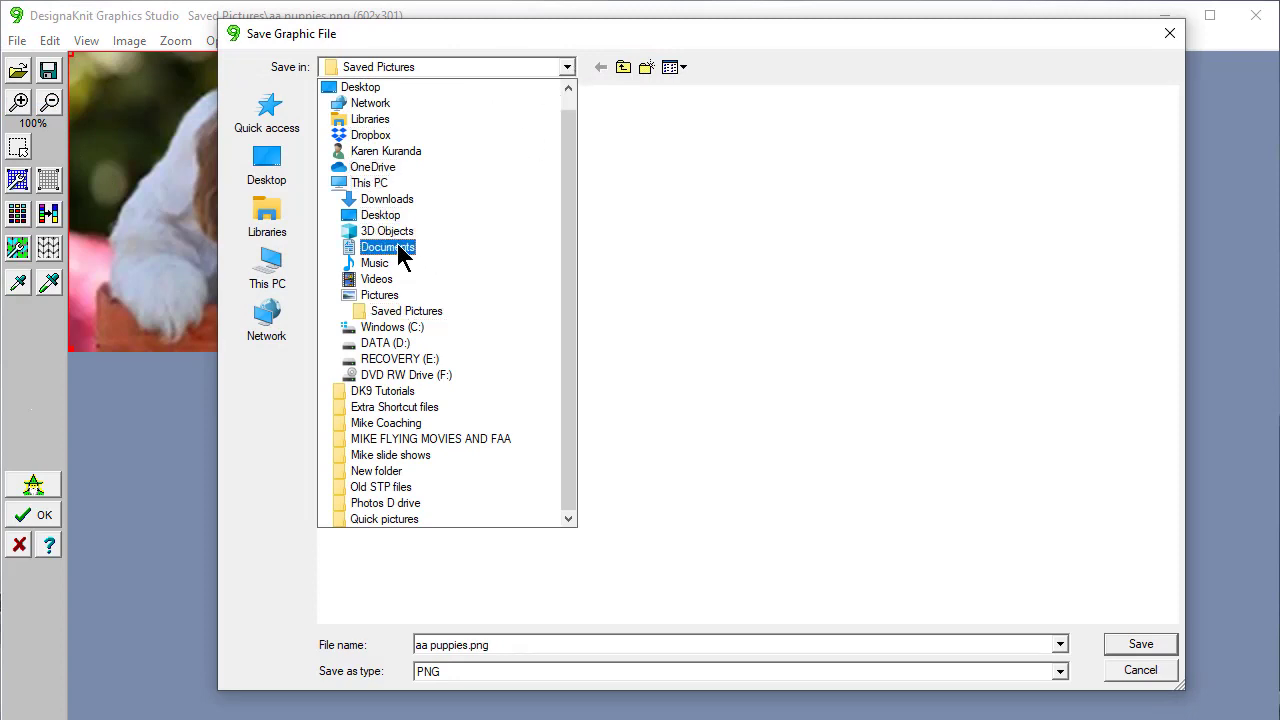
click(404, 252)
double_click(413, 236)
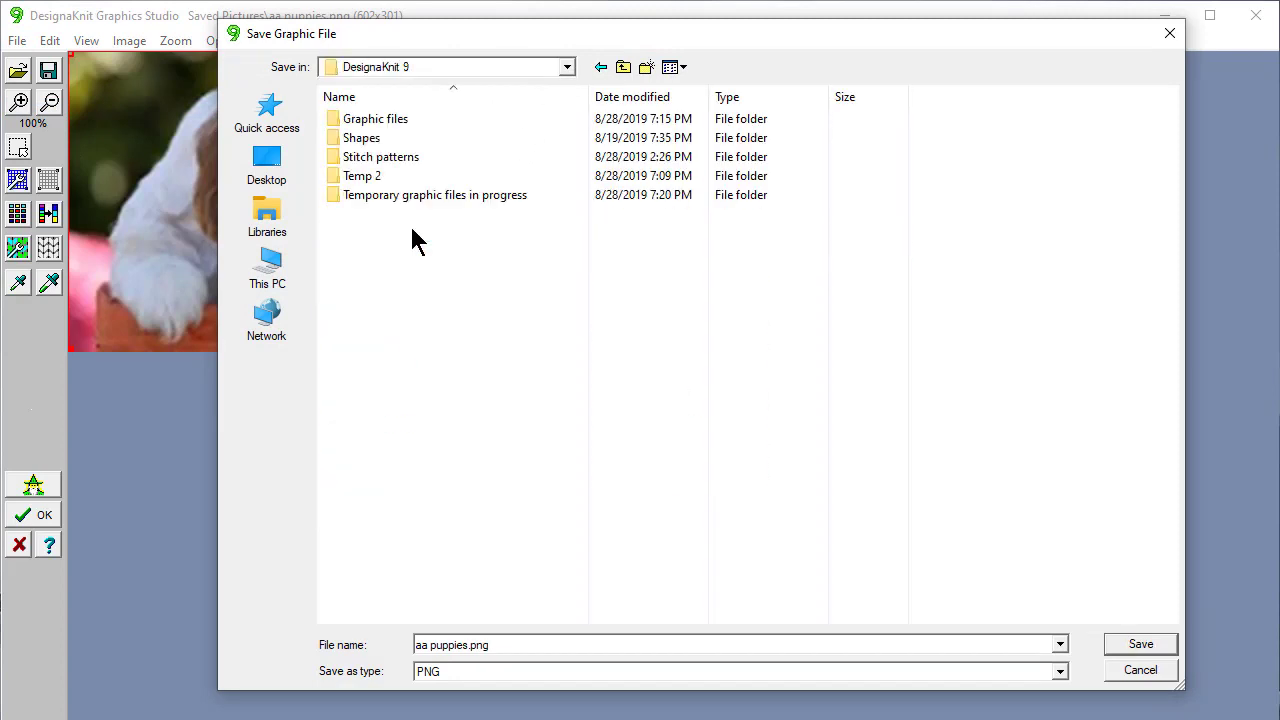
click(486, 198)
double_click(486, 198)
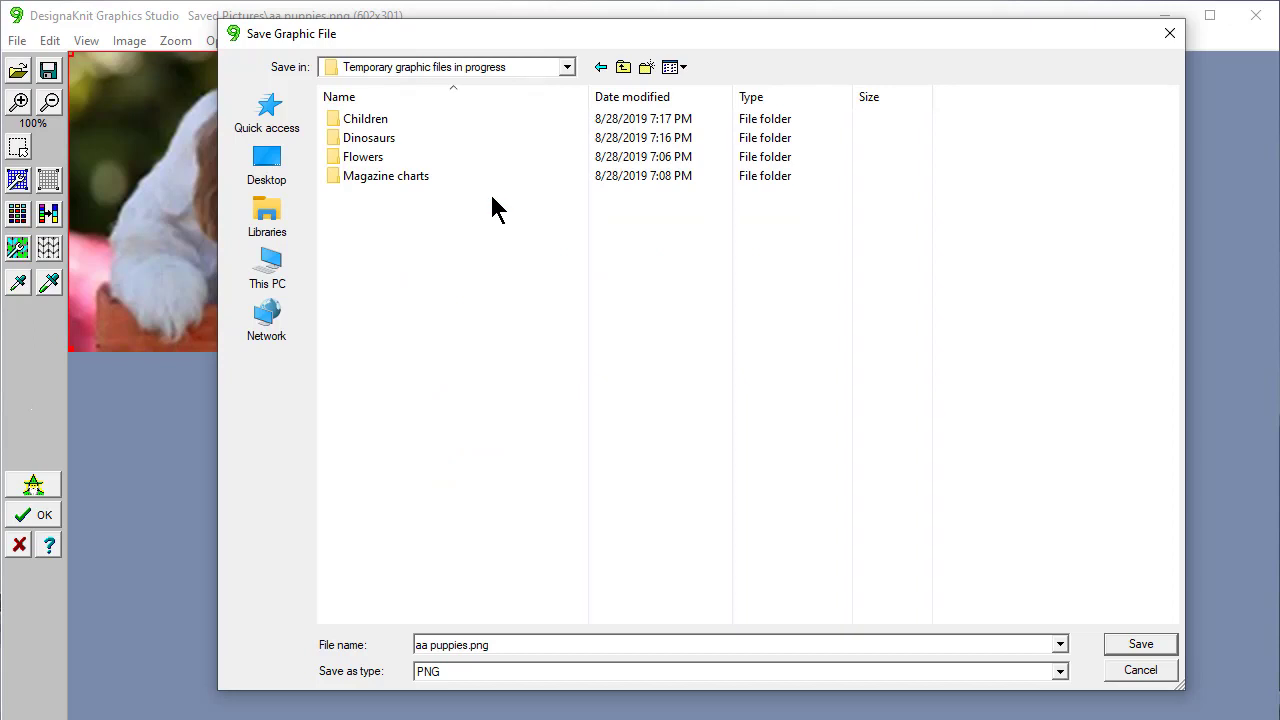
double_click(377, 120)
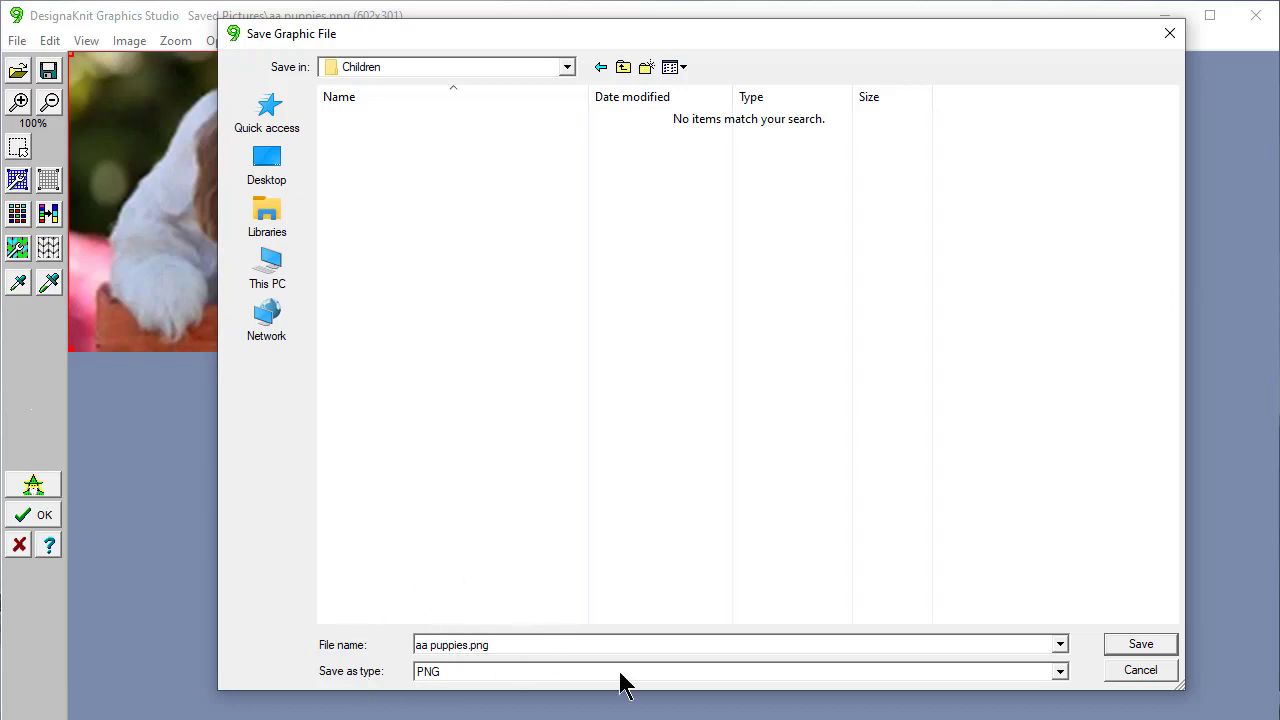
click(1143, 646)
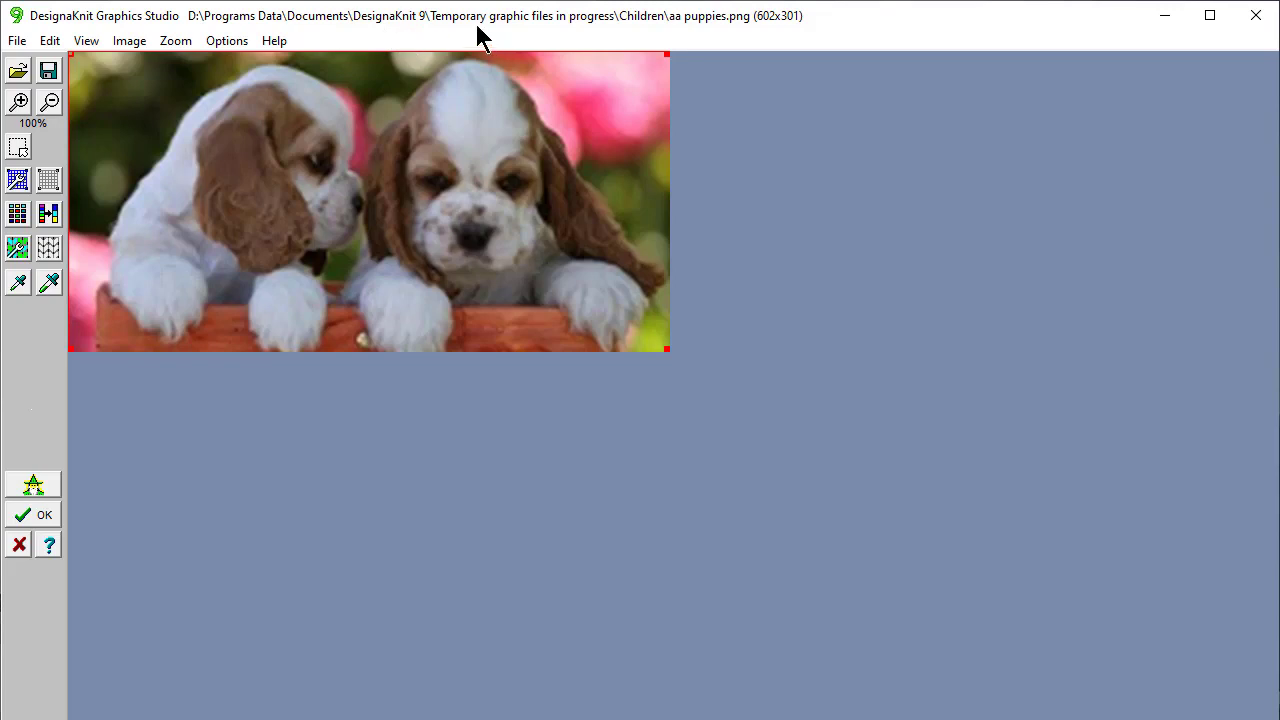
mouse_move(530, 28)
mouse_down()
mouse_move(597, 29)
mouse_move(548, 28)
mouse_up()
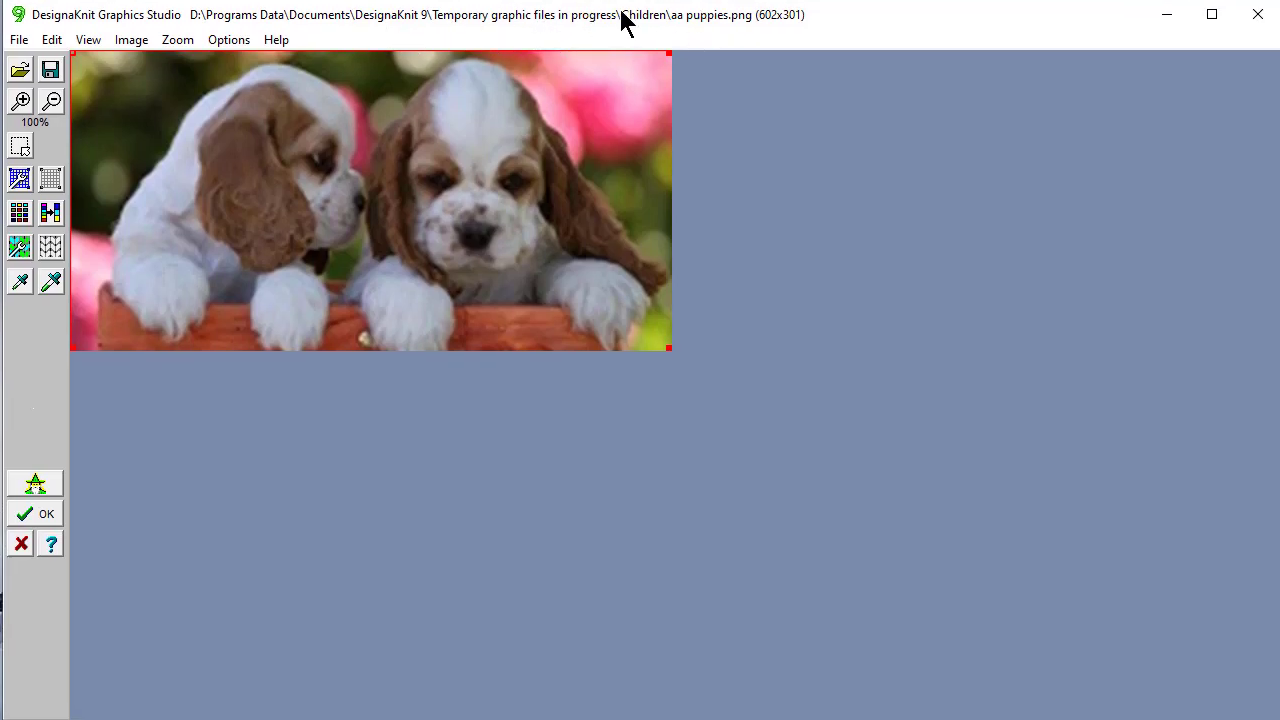